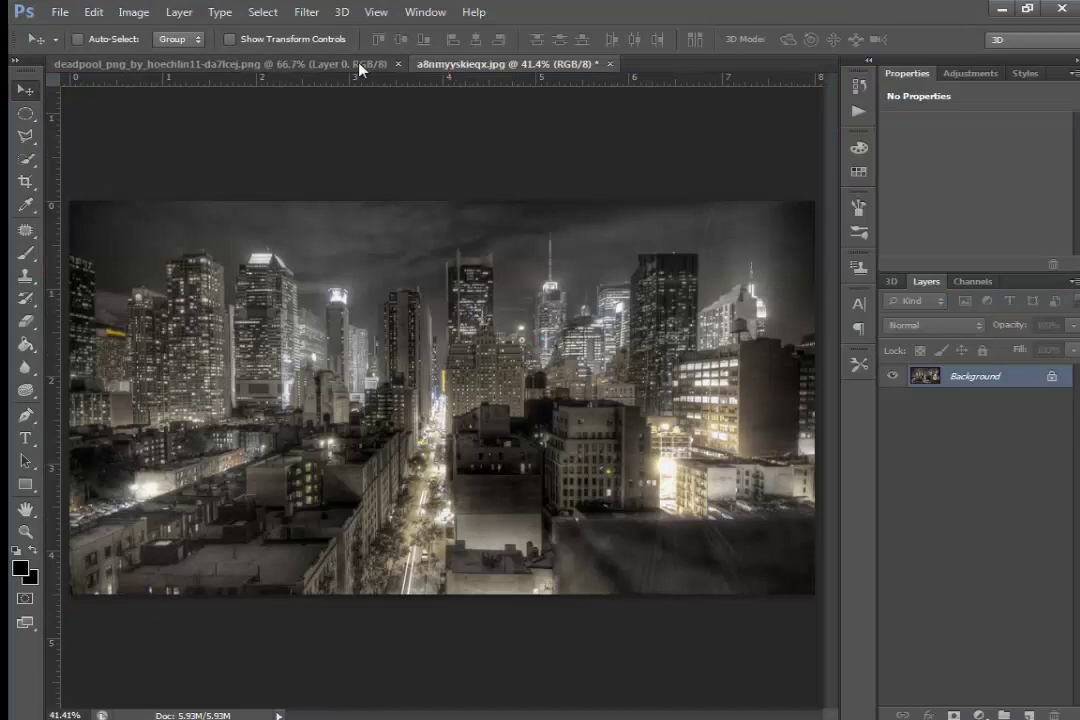
- Drag the Deadpool cutout into the city photo and position it at the bottom centre
{"action": "left_click", "coordinate": [360, 66]}
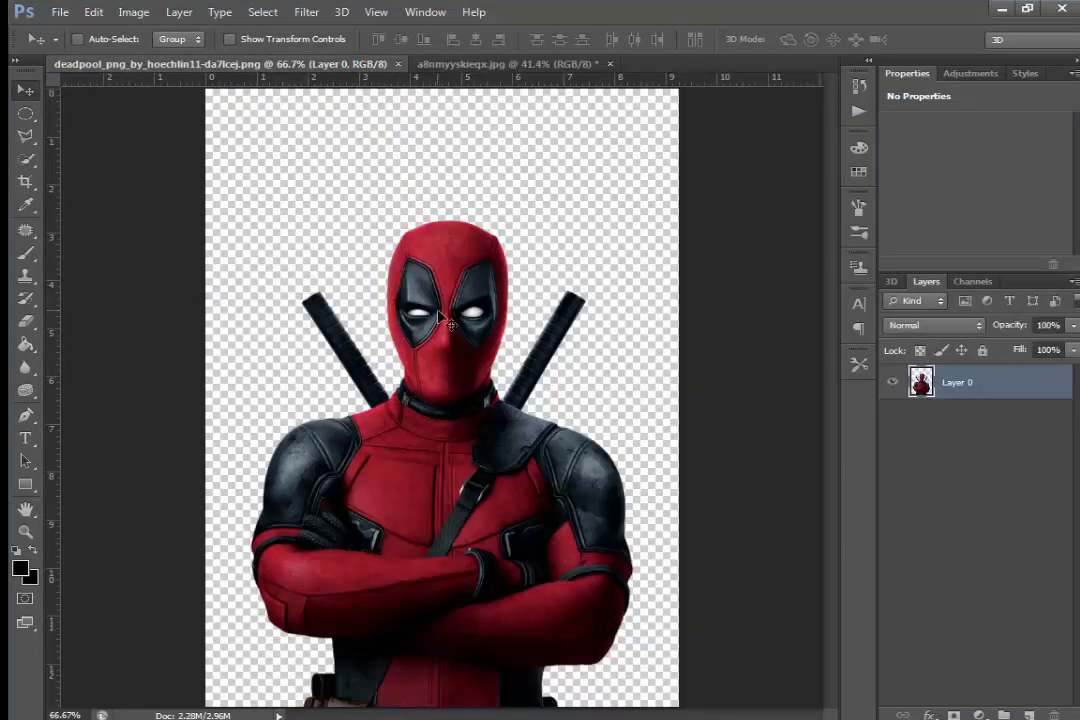
{"action": "left_click", "coordinate": [450, 64]}
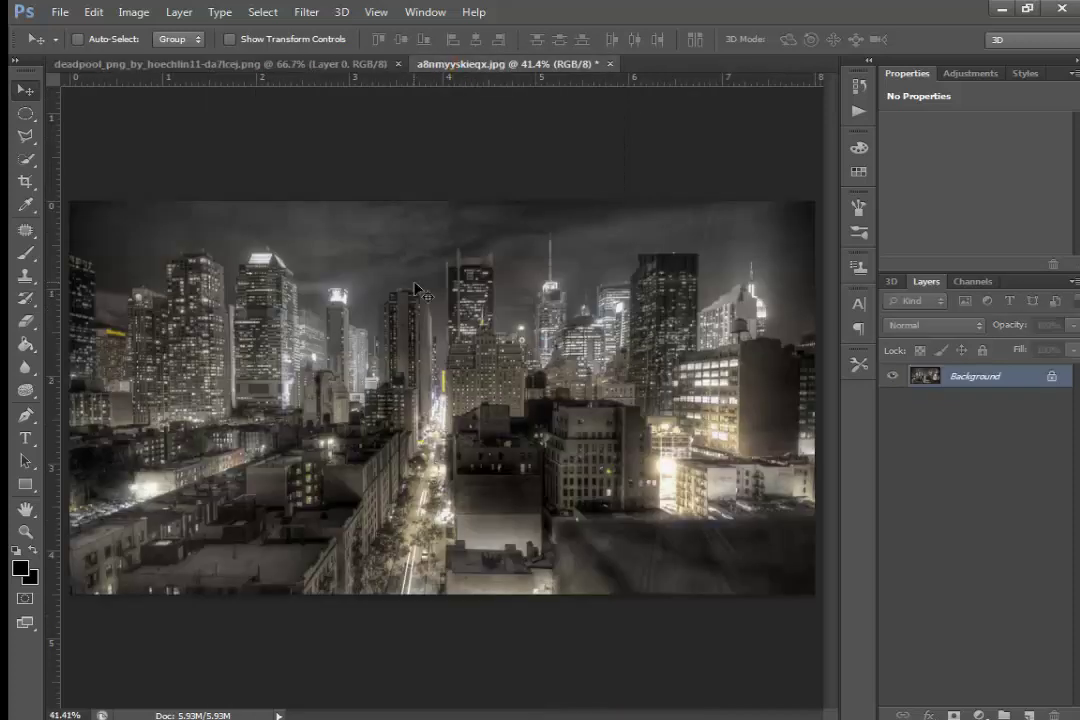
{"action": "left_click", "coordinate": [340, 64]}
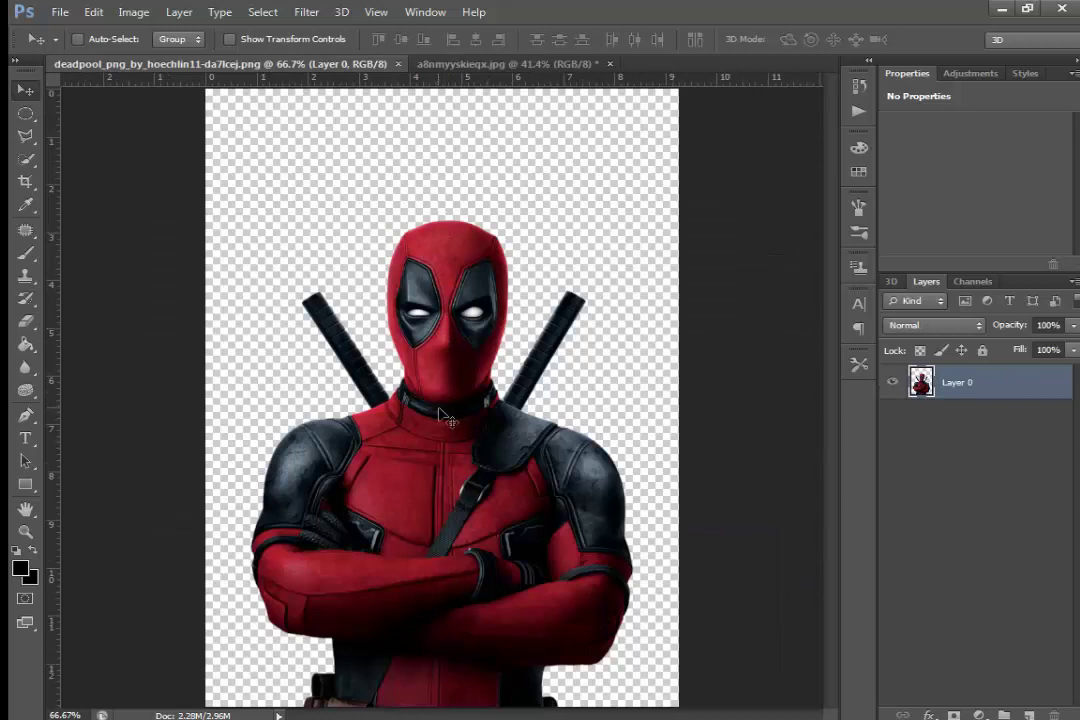
{"action": "mouse_move", "coordinate": [437, 447]}
{"action": "left_mouse_down"}
{"action": "mouse_move", "coordinate": [476, 66]}
{"action": "mouse_move", "coordinate": [480, 185]}
{"action": "left_mouse_up"}
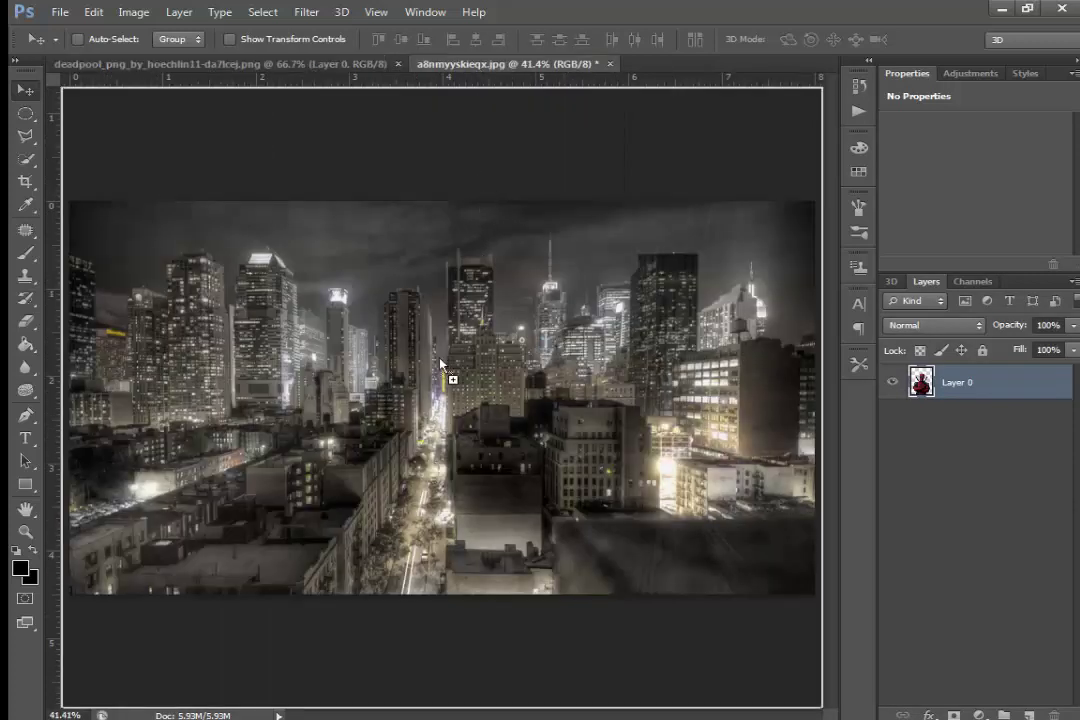
{"action": "left_click_drag", "start_coordinate": [441, 365], "coordinate": [440, 428]}
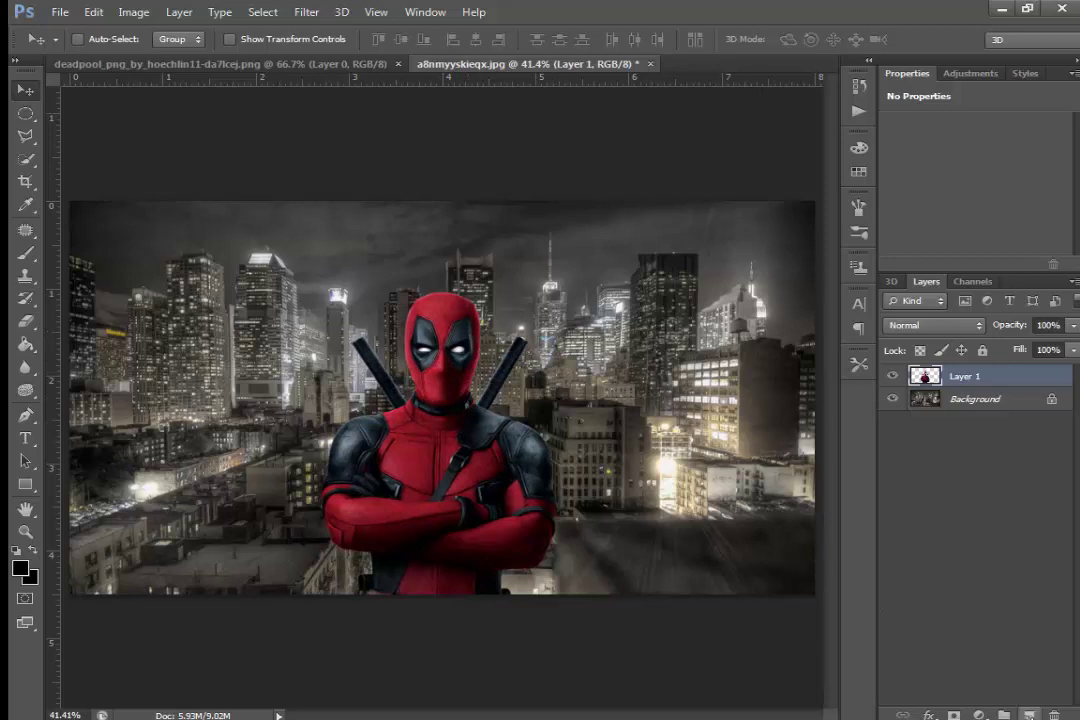
- Add Layer 2 above Deadpool and fill it solid black with the Paint Bucket
{"action": "left_click", "coordinate": [1027, 715]}
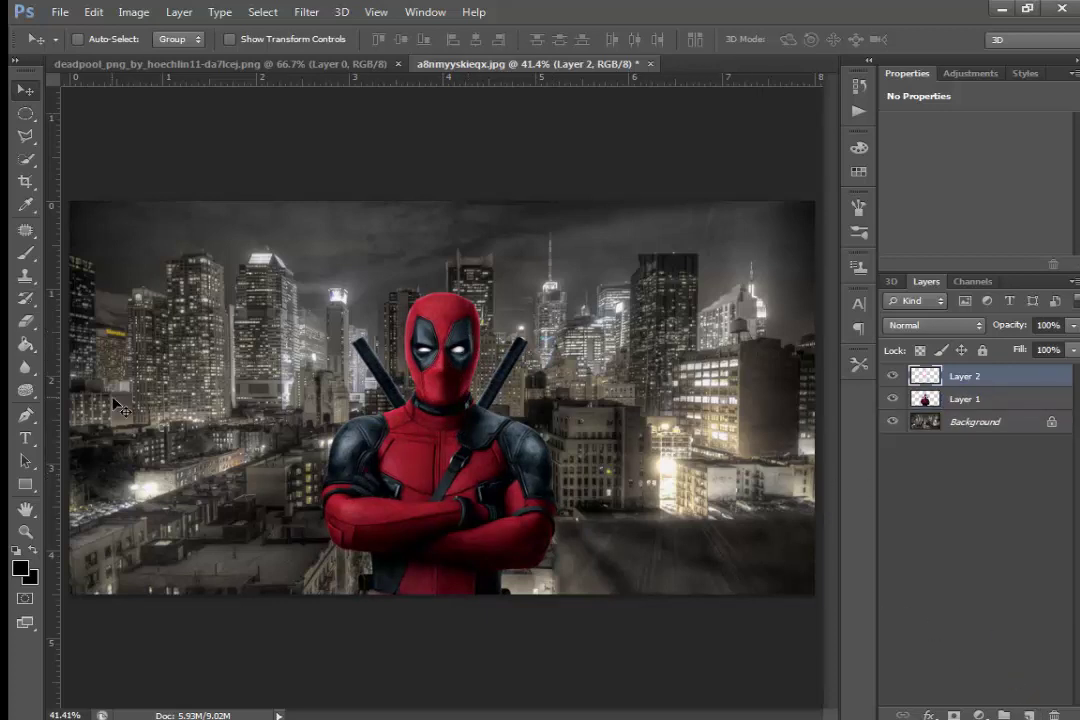
{"action": "left_click", "coordinate": [20, 568]}
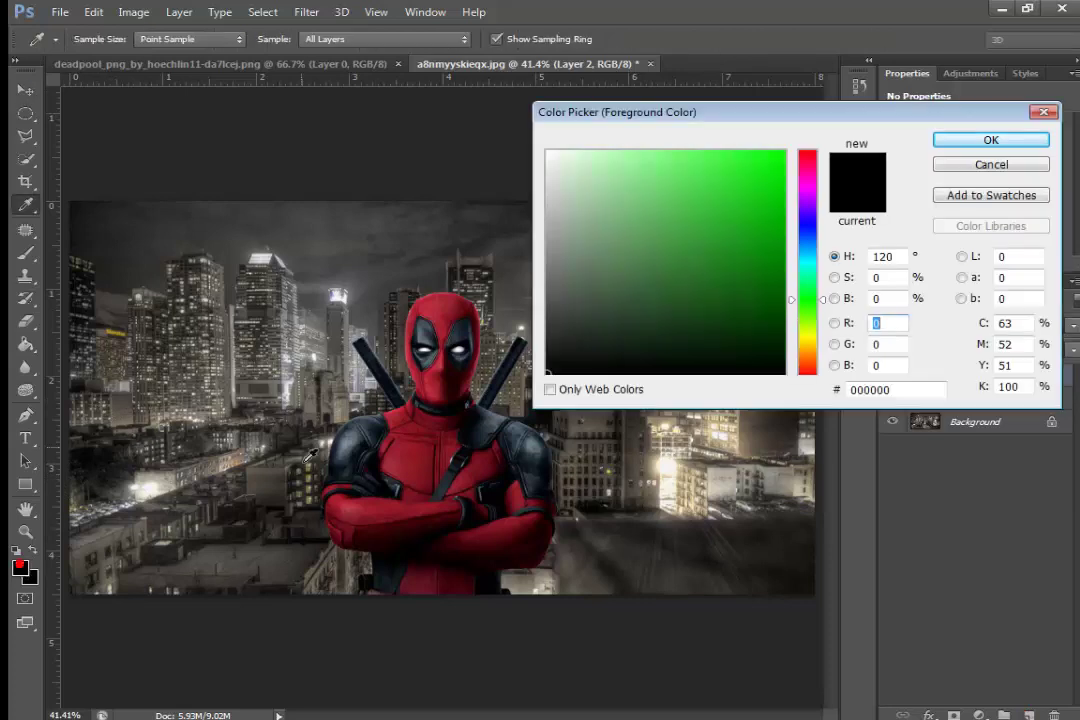
{"action": "left_click", "coordinate": [975, 140]}
{"action": "key", "text": "g"}
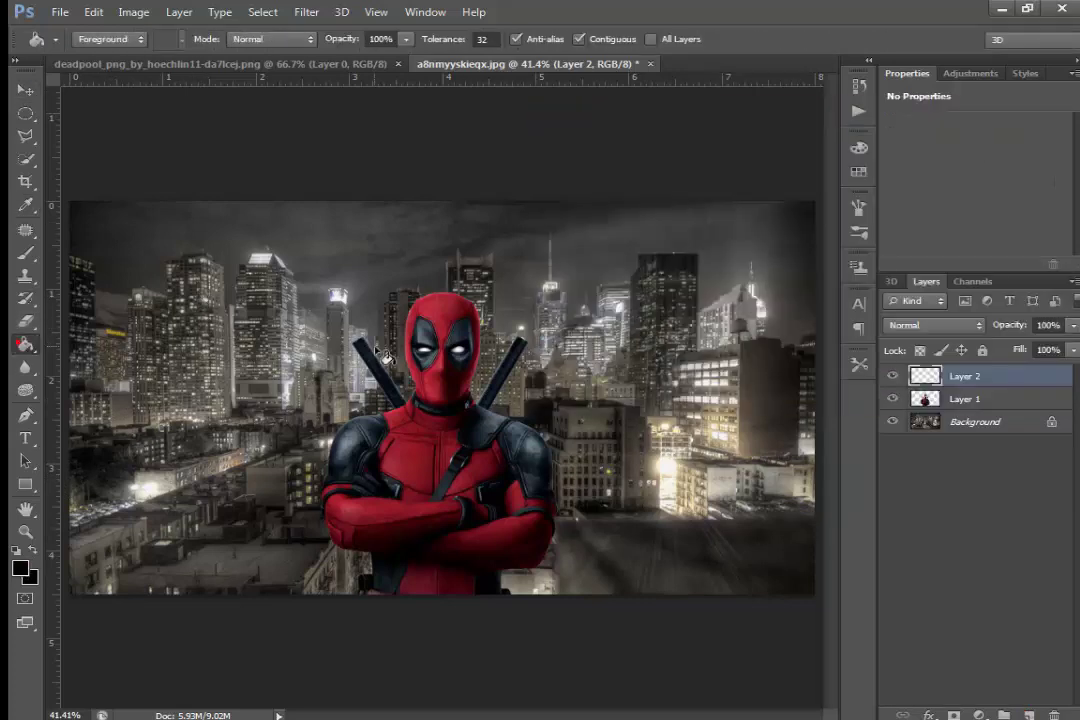
{"action": "left_click", "coordinate": [440, 376]}
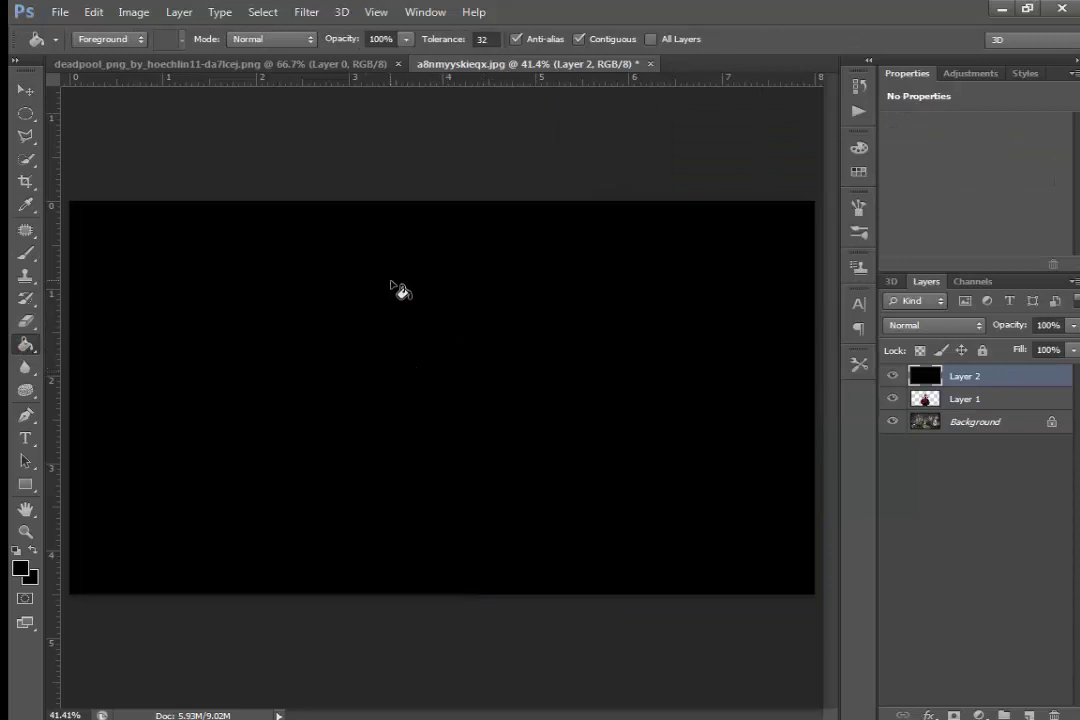
{"action": "left_click", "coordinate": [26, 91]}
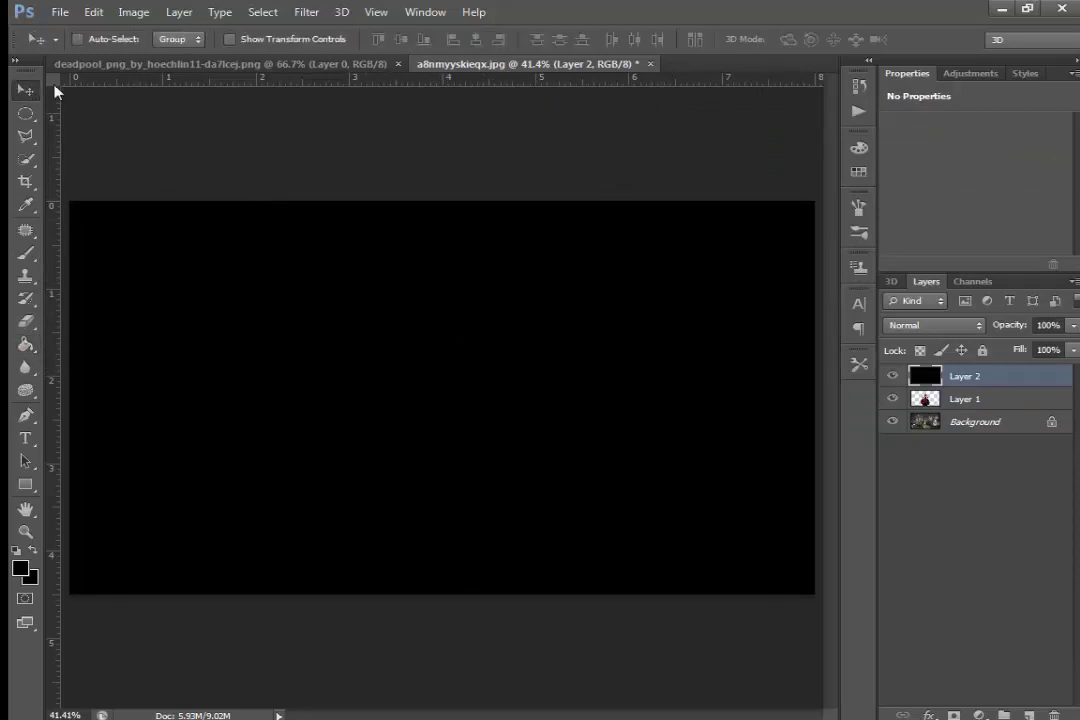
- Apply 70.67% monochromatic Gaussian noise to the black layer
{"action": "left_click", "coordinate": [310, 12]}
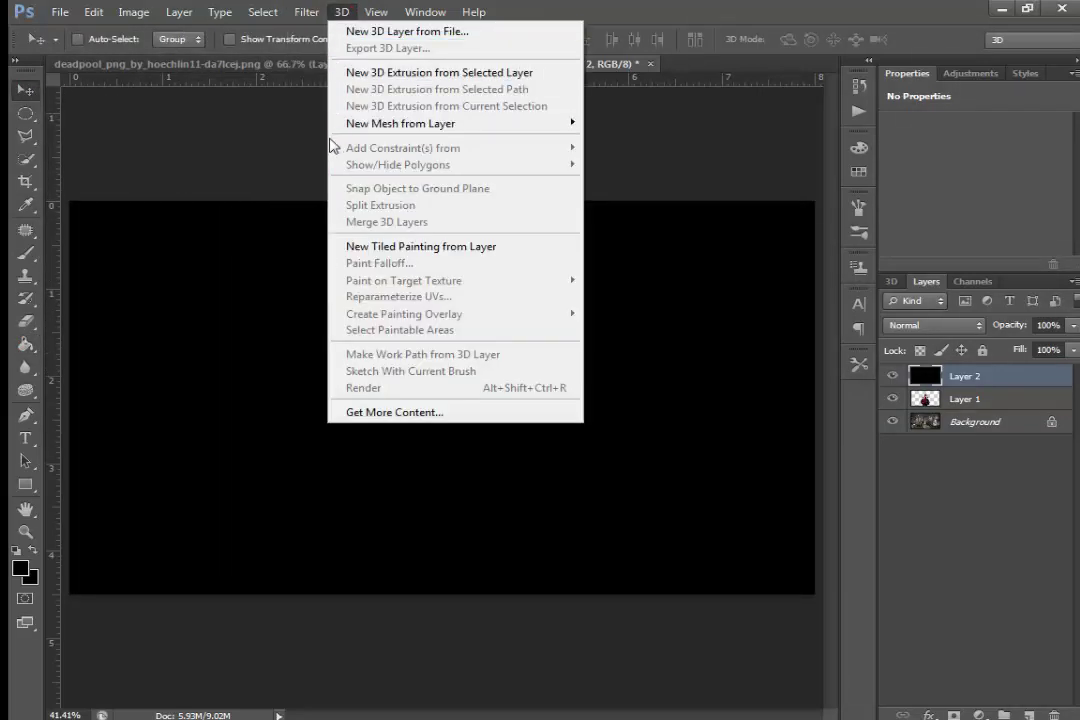
{"action": "mouse_move", "coordinate": [320, 156]}
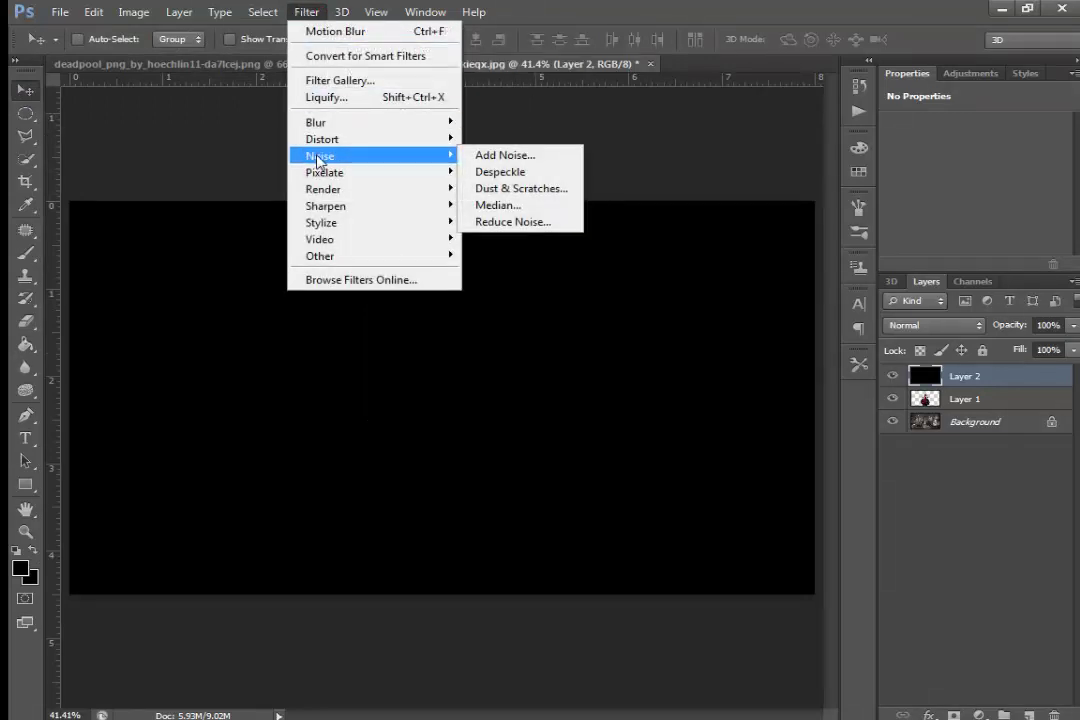
{"action": "left_click", "coordinate": [490, 156]}
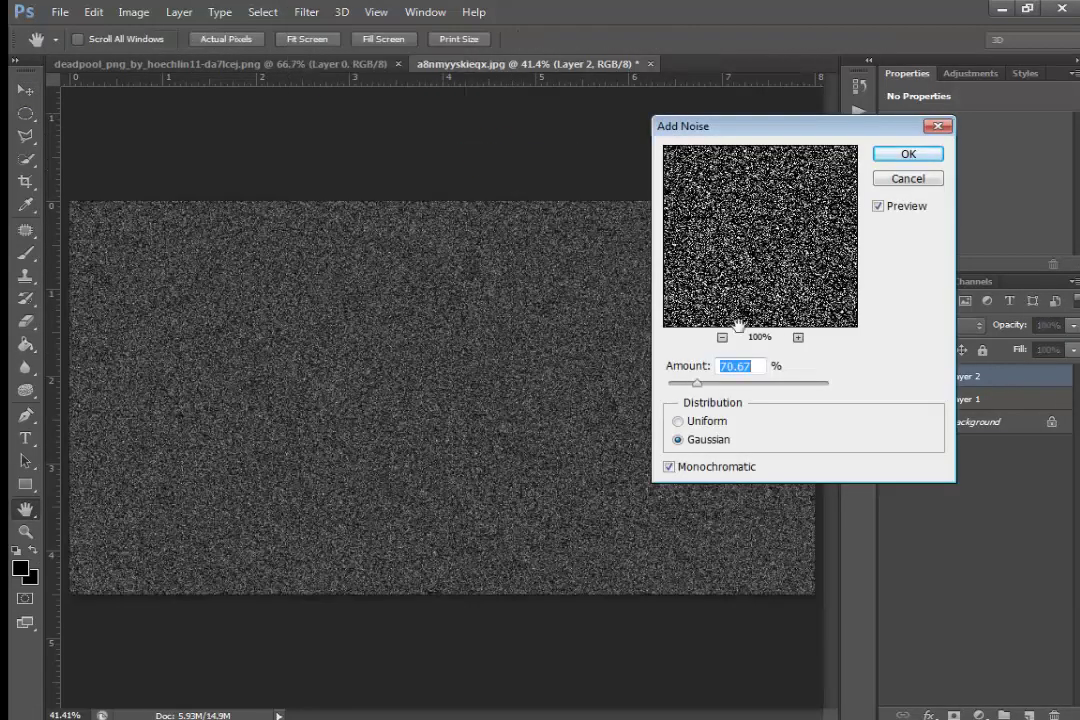
{"action": "left_click", "coordinate": [910, 155]}
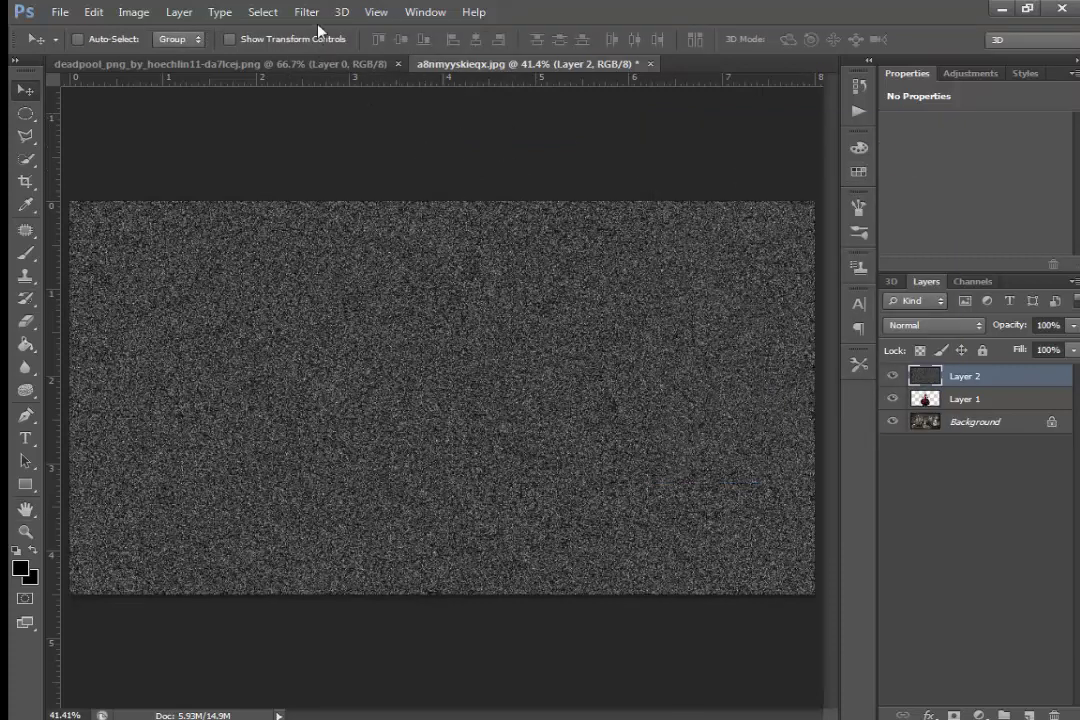
- Set the noise layer's blend mode to Screen
{"action": "left_click", "coordinate": [946, 328]}
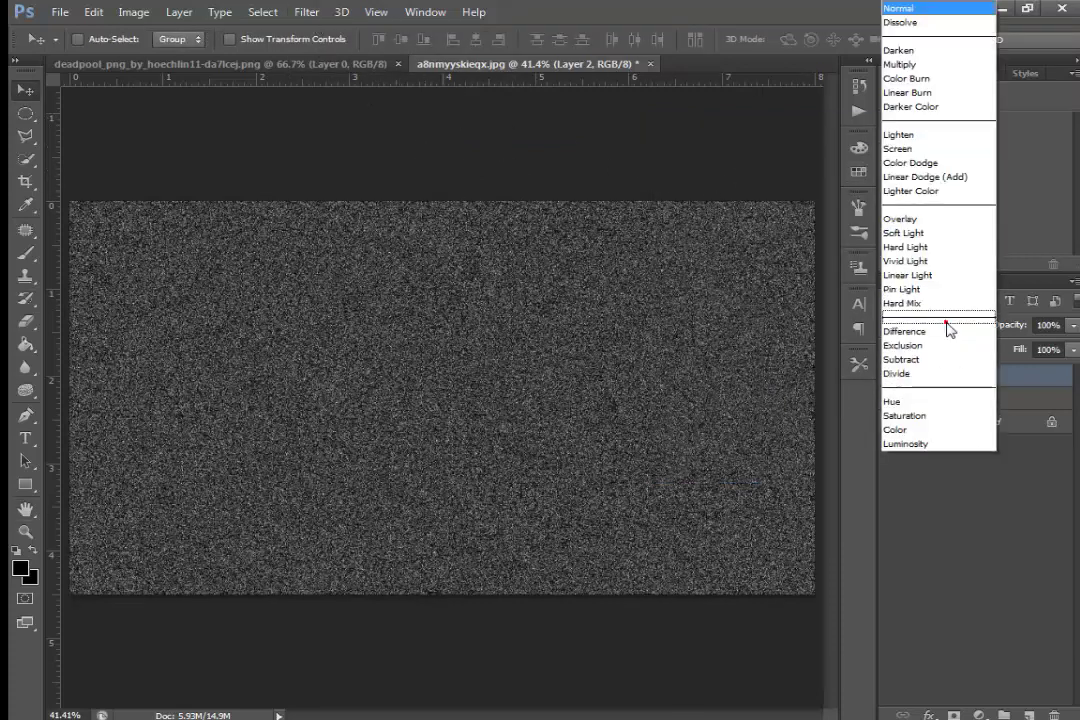
{"action": "left_click", "coordinate": [946, 154]}
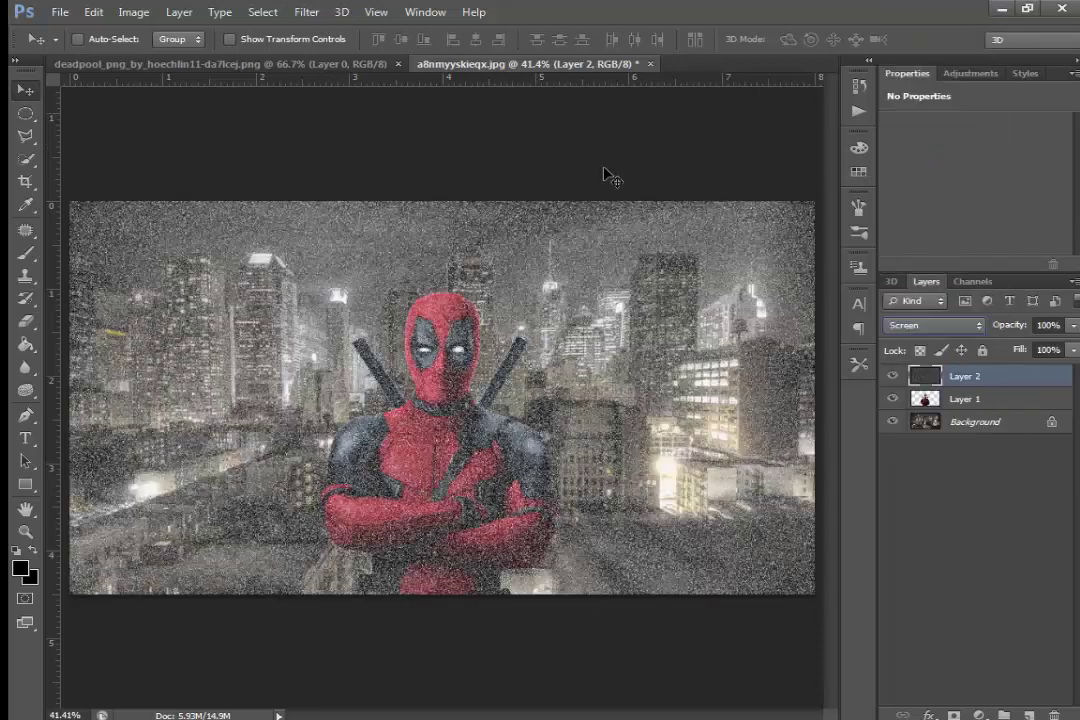
{"action": "left_click", "coordinate": [312, 14]}
{"action": "mouse_move", "coordinate": [340, 122]}
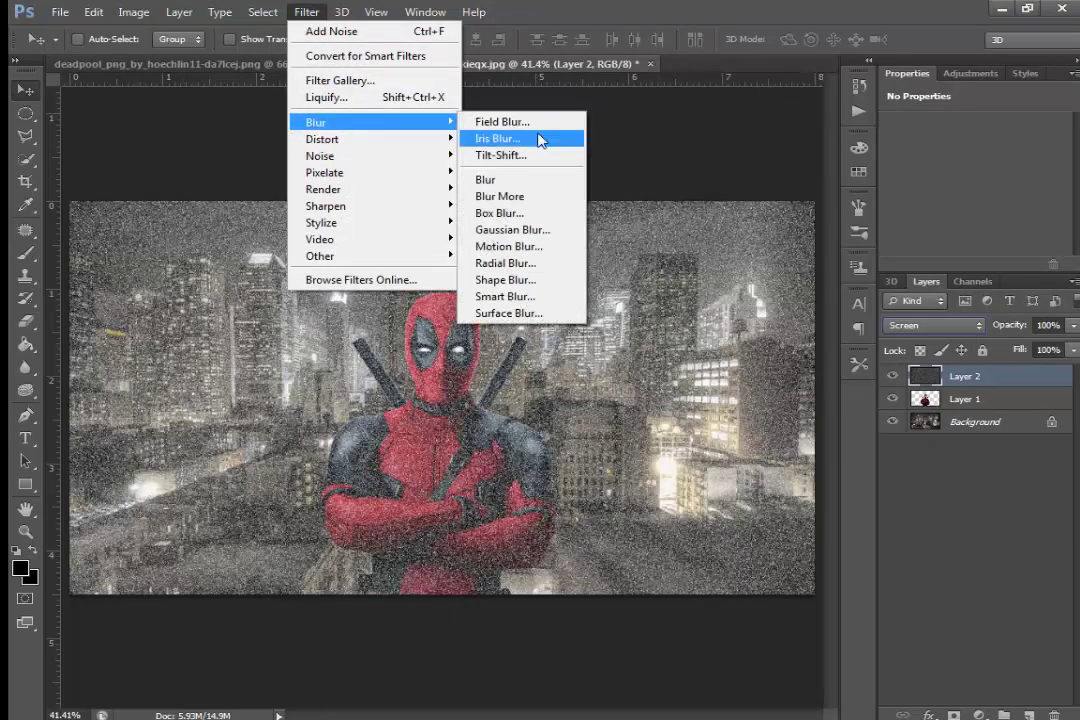
- Motion-blur the noise at -90°, 6 pixels, and set the rain layer to 80% opacity
{"action": "left_click", "coordinate": [553, 247]}
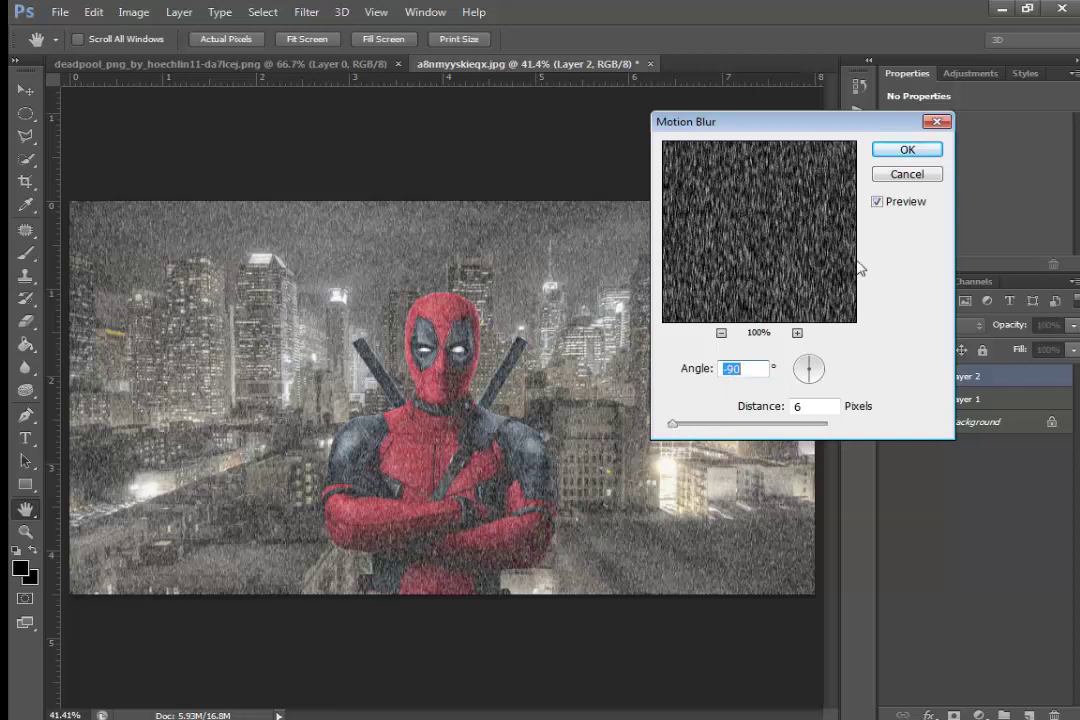
{"action": "left_click", "coordinate": [907, 152]}
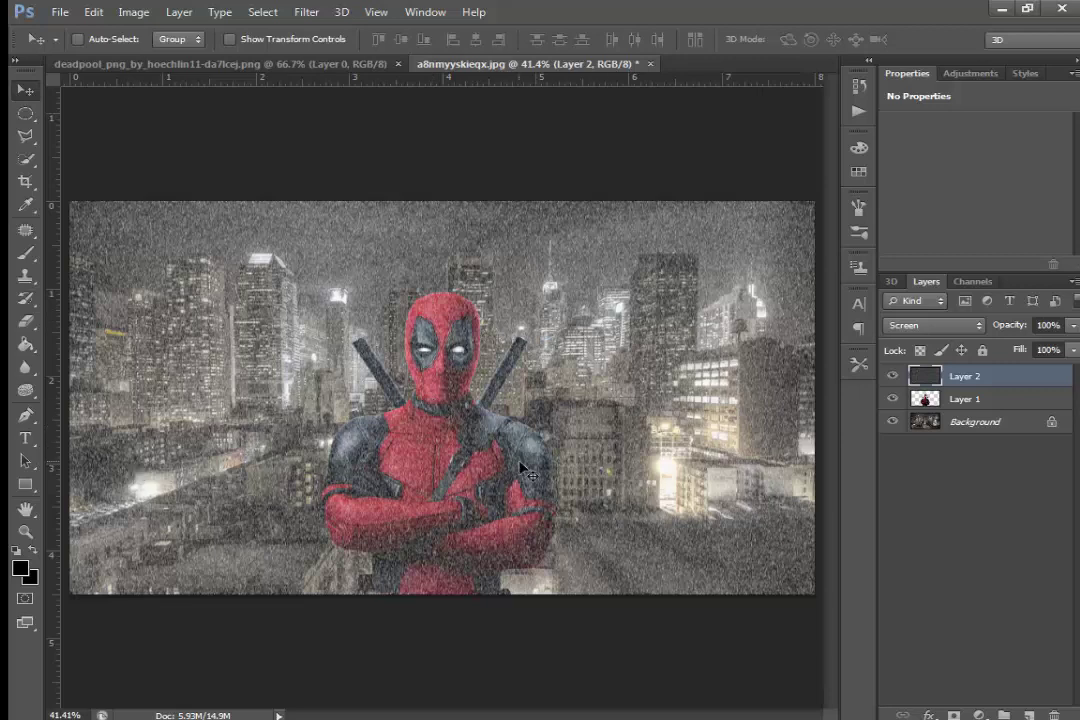
{"action": "left_click", "coordinate": [1075, 326]}
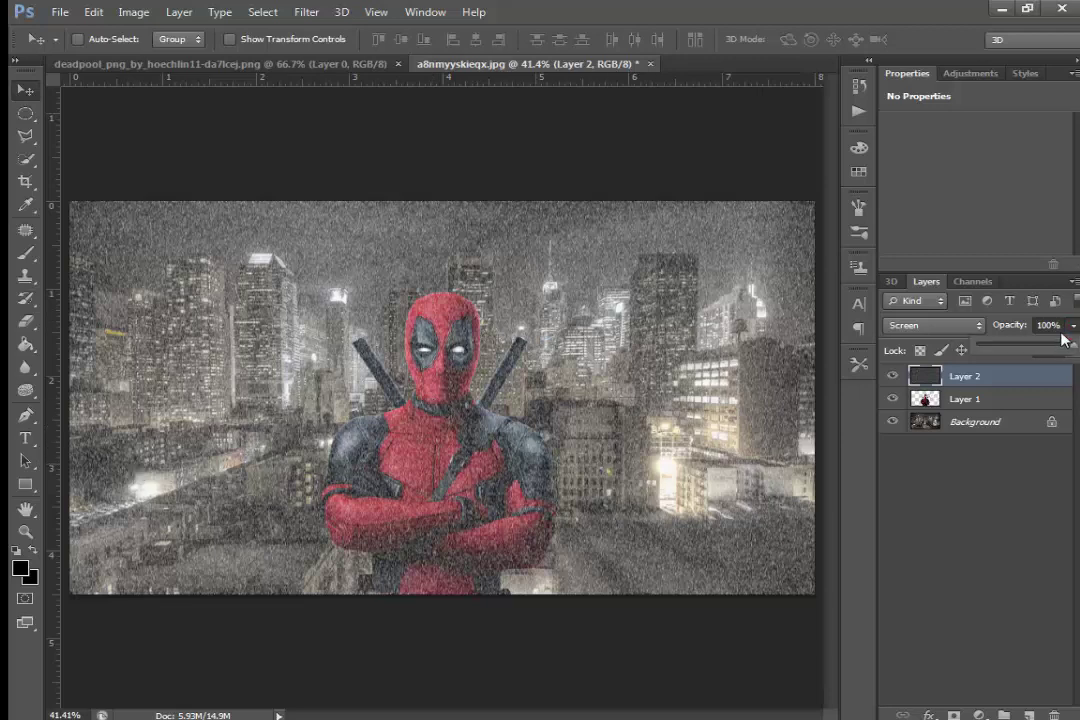
{"action": "left_click", "coordinate": [1049, 325]}
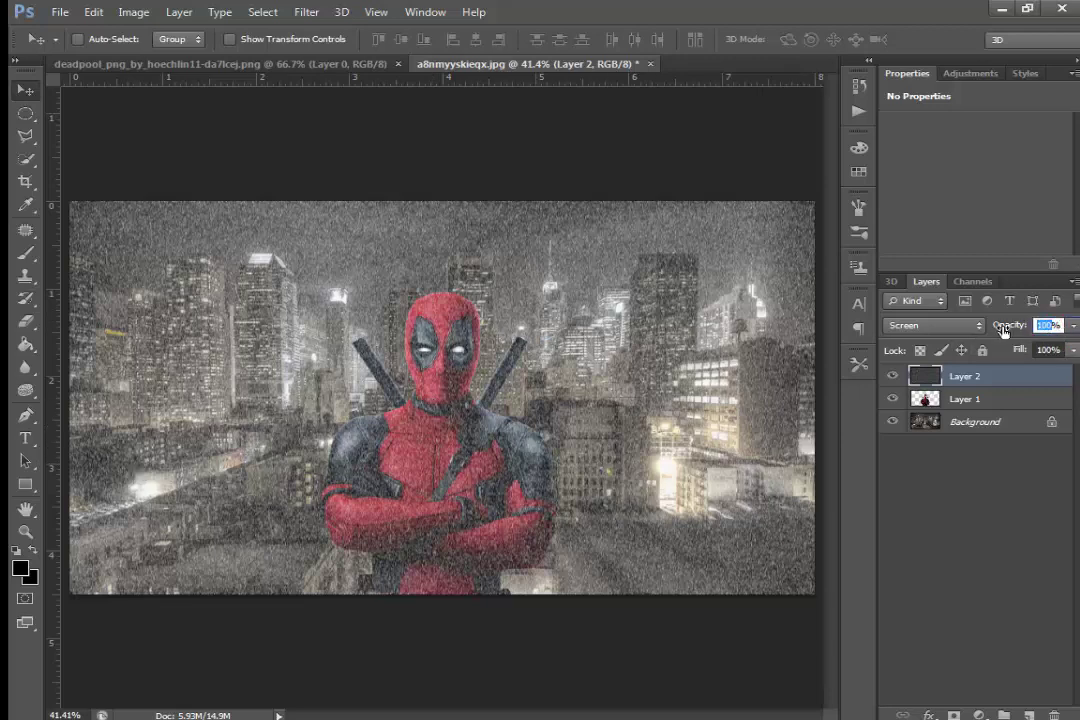
{"action": "type", "text": "80"}
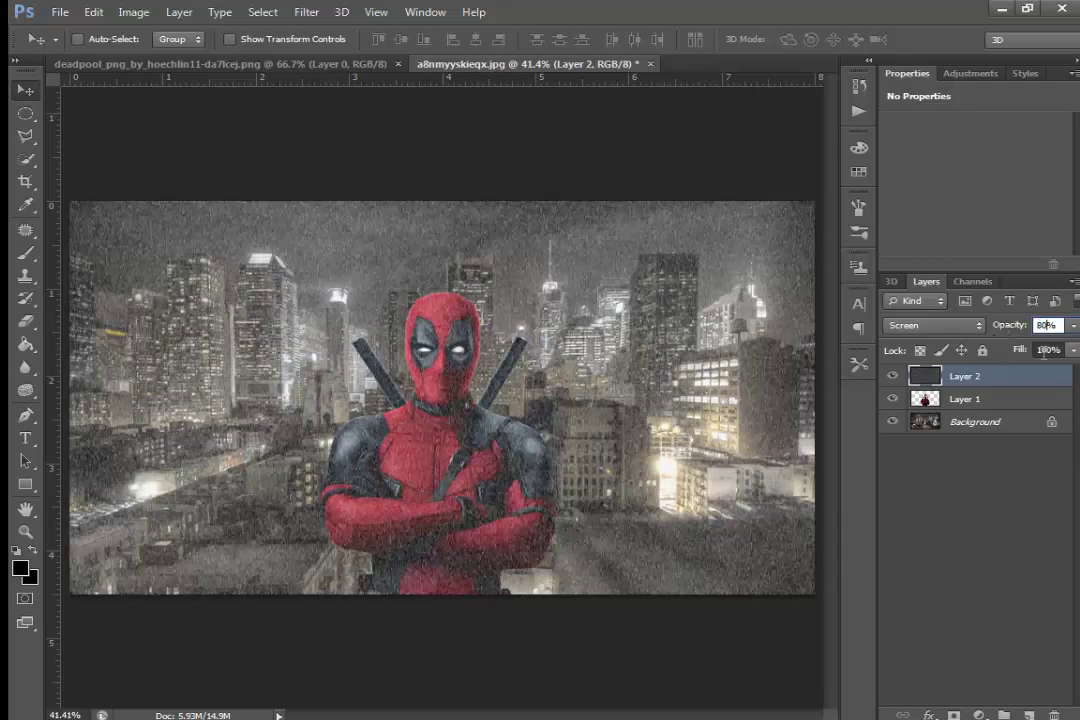
{"action": "left_click", "coordinate": [26, 531]}
{"action": "left_click", "coordinate": [460, 409]}
- Set up an enlarged soft brush in Clear mode at 10% opacity
{"action": "left_click", "coordinate": [460, 437]}
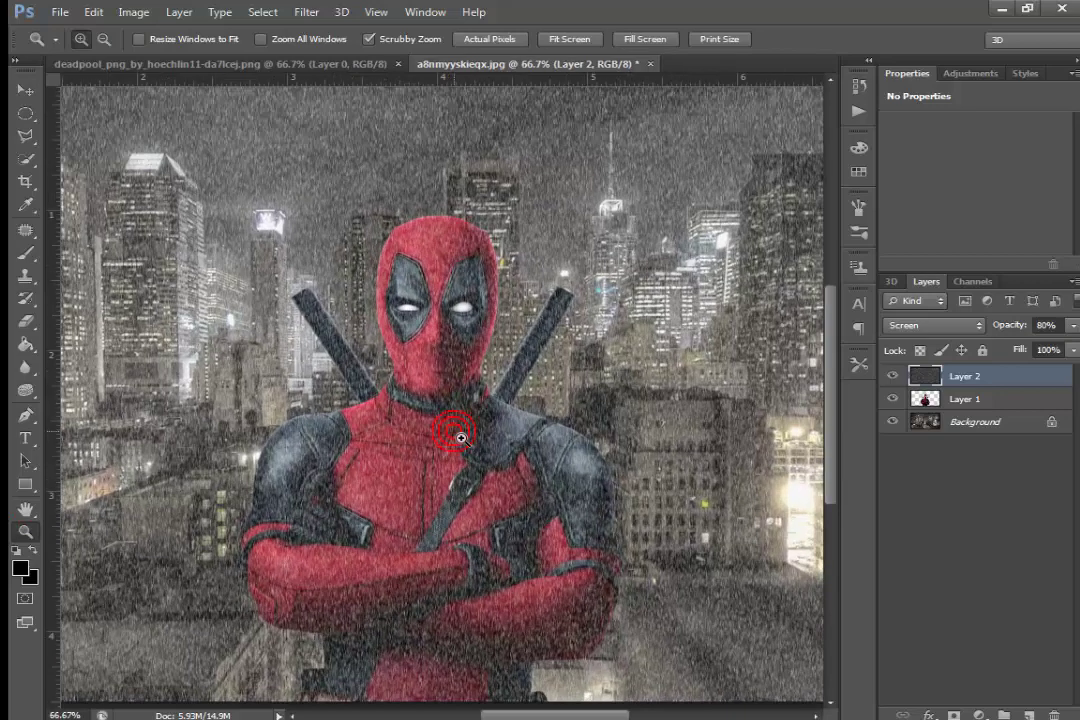
{"action": "left_click", "coordinate": [25, 252]}
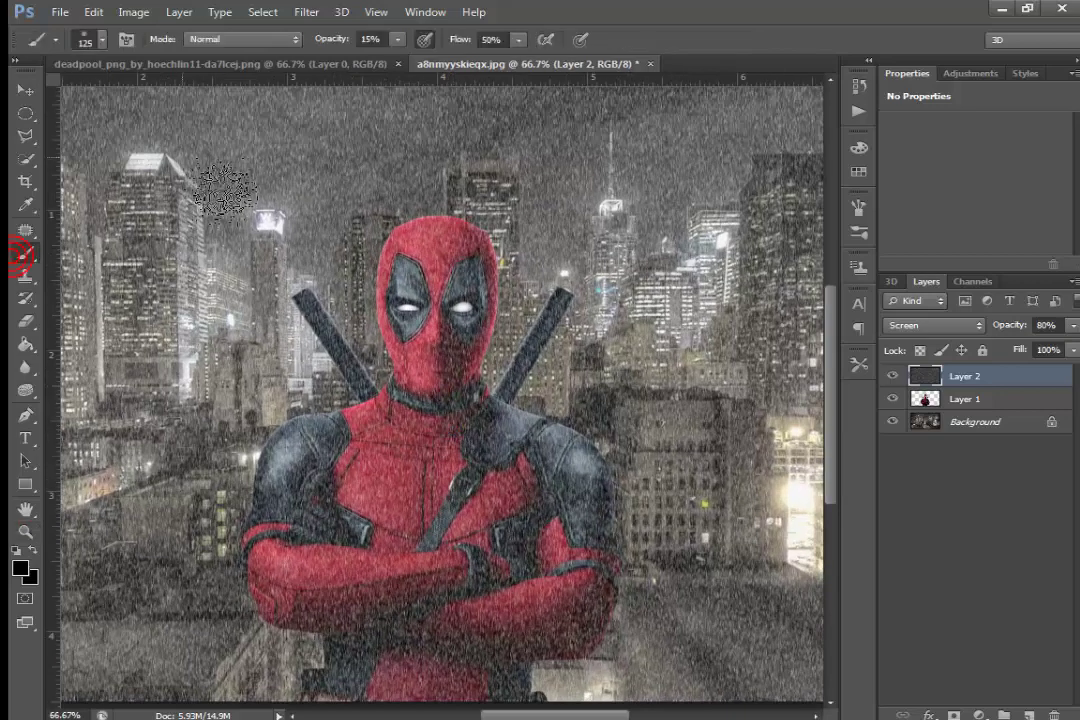
{"action": "left_click", "coordinate": [102, 41]}
{"action": "left_click", "coordinate": [137, 182]}
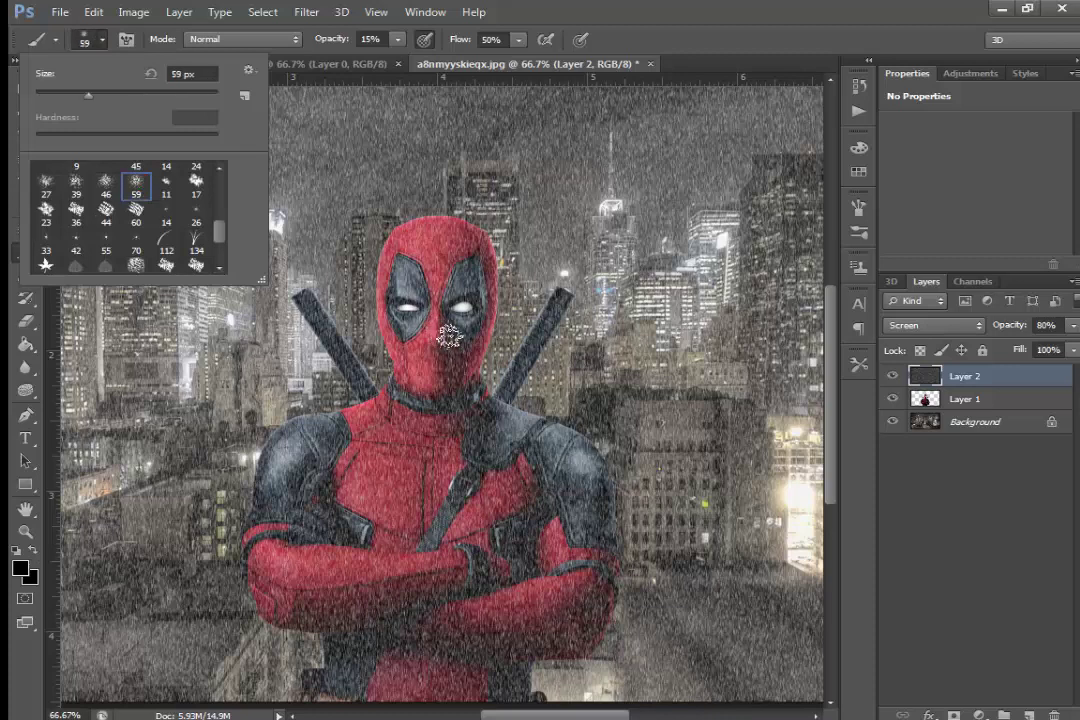
{"action": "left_click_drag", "start_coordinate": [91, 91], "coordinate": [148, 99]}
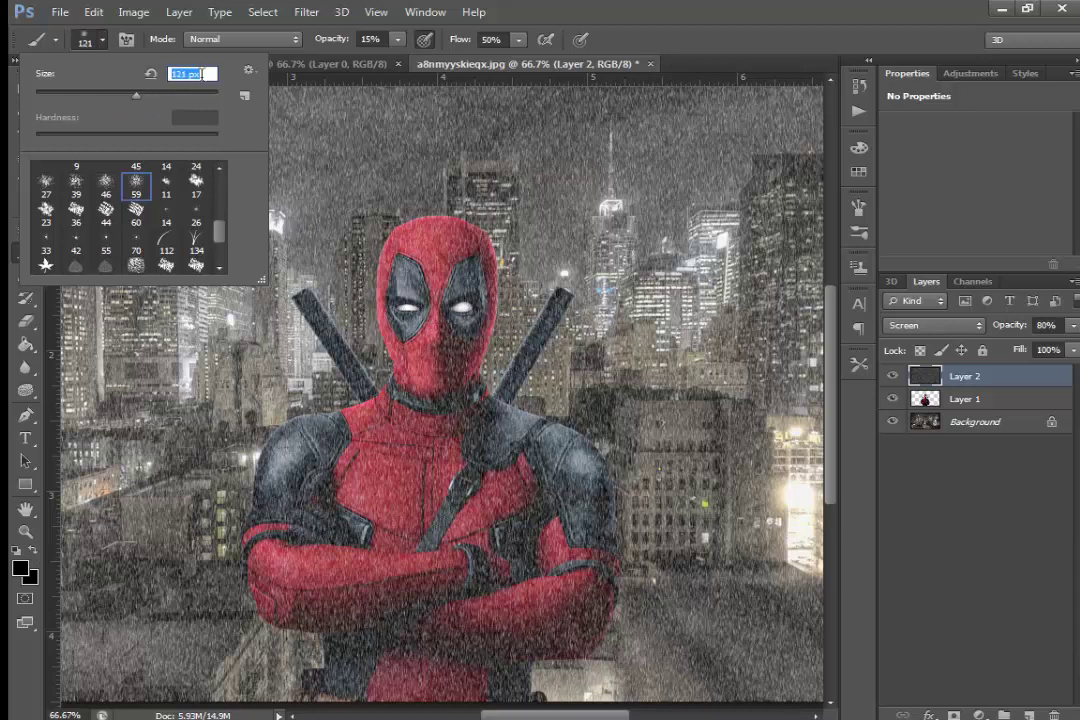
{"action": "left_click", "coordinate": [338, 44]}
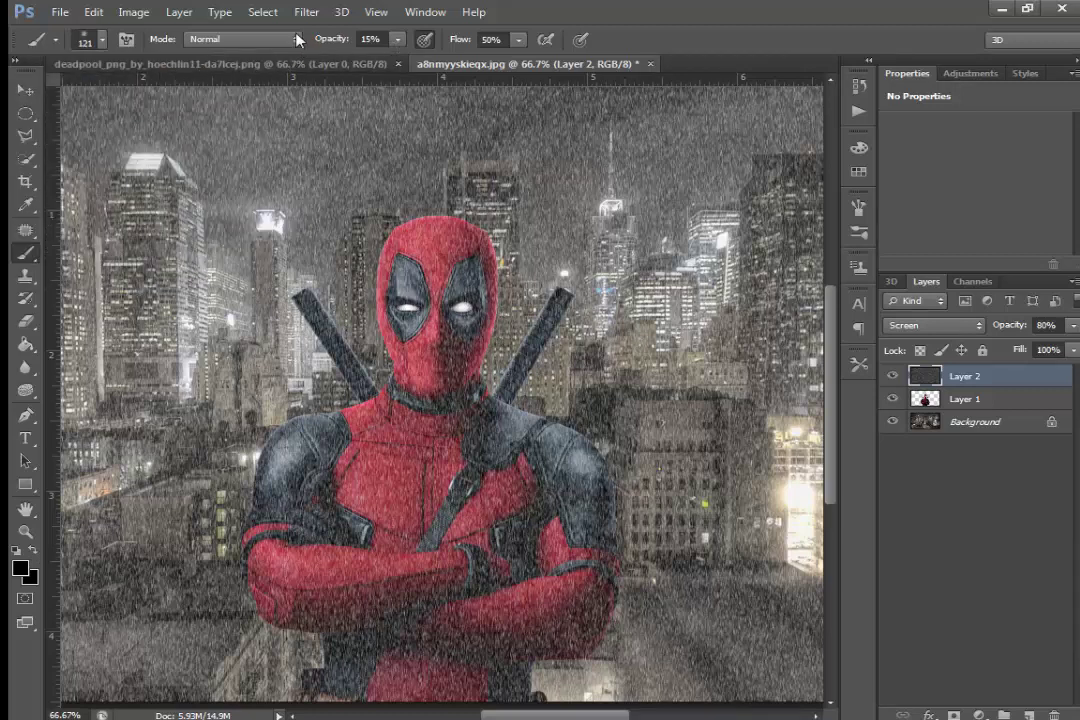
{"action": "left_click", "coordinate": [297, 39]}
{"action": "left_click", "coordinate": [215, 98]}
{"action": "left_click", "coordinate": [397, 40]}
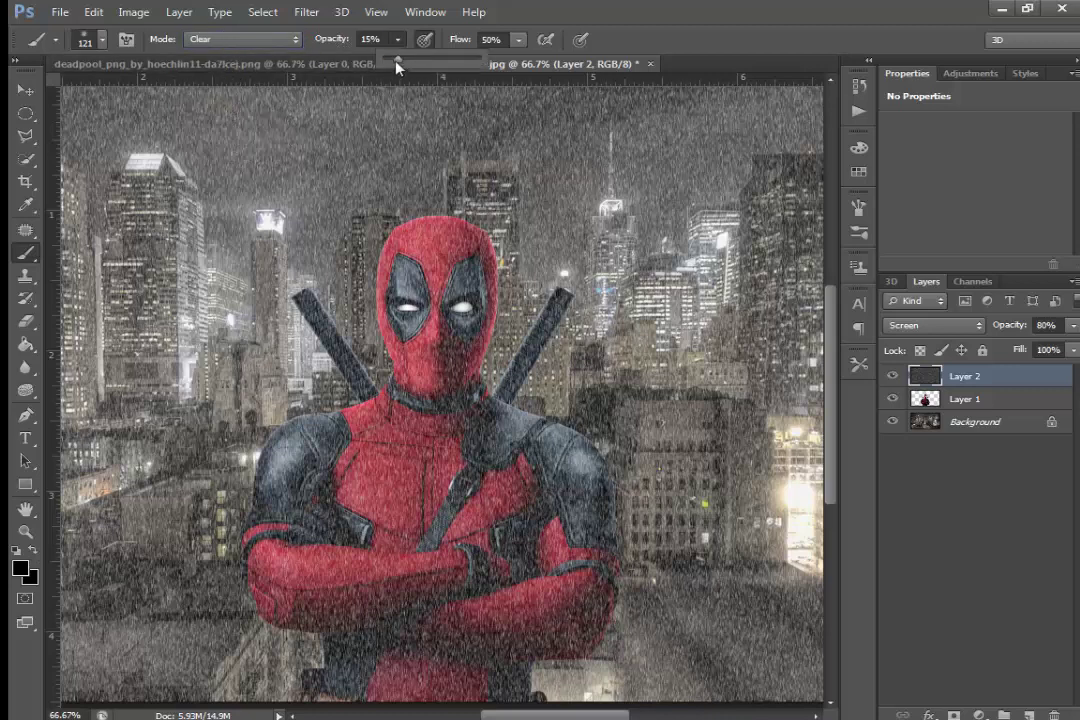
{"action": "left_click_drag", "start_coordinate": [396, 63], "coordinate": [393, 63]}
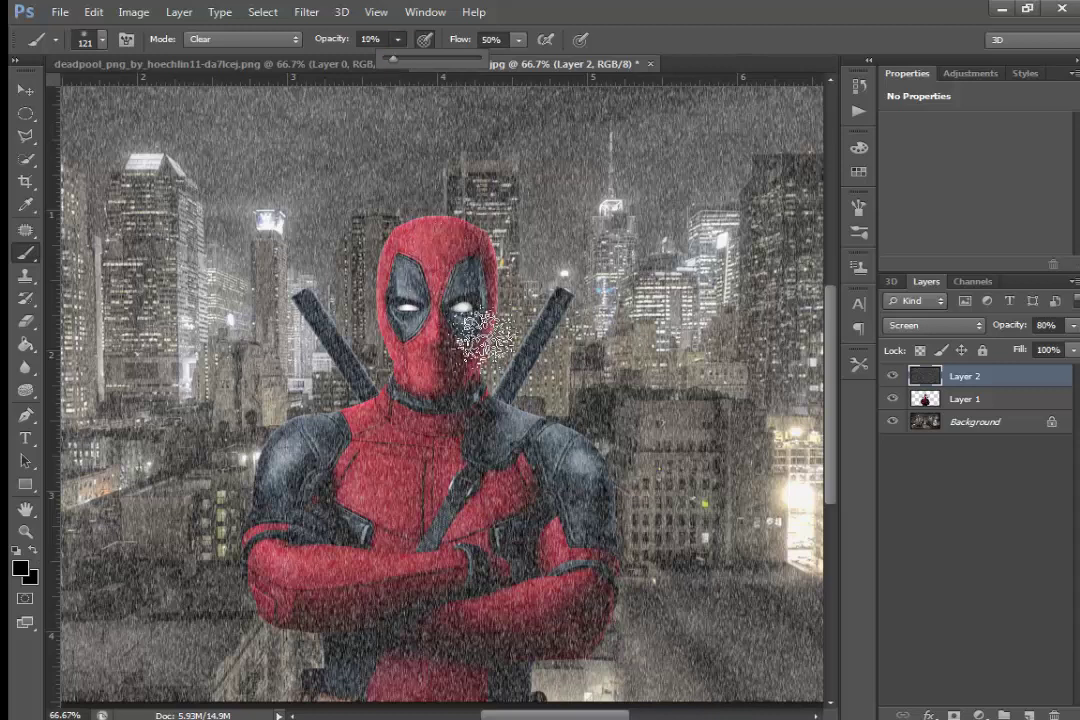
- Brush away the rain over Deadpool's face, neck, chest and lower torso
{"action": "mouse_move", "coordinate": [470, 388]}
{"action": "left_mouse_down"}
{"action": "mouse_move", "coordinate": [383, 338]}
{"action": "mouse_move", "coordinate": [378, 272]}
{"action": "mouse_move", "coordinate": [386, 268]}
{"action": "mouse_move", "coordinate": [475, 403]}
{"action": "mouse_move", "coordinate": [415, 313]}
{"action": "mouse_move", "coordinate": [422, 302]}
{"action": "mouse_move", "coordinate": [492, 362]}
{"action": "mouse_move", "coordinate": [490, 322]}
{"action": "mouse_move", "coordinate": [472, 386]}
{"action": "mouse_move", "coordinate": [458, 302]}
{"action": "mouse_move", "coordinate": [446, 422]}
{"action": "mouse_move", "coordinate": [455, 440]}
{"action": "left_mouse_up"}
{"action": "scroll", "coordinate": [415, 390], "scroll_direction": "down", "scroll_amount": 2}
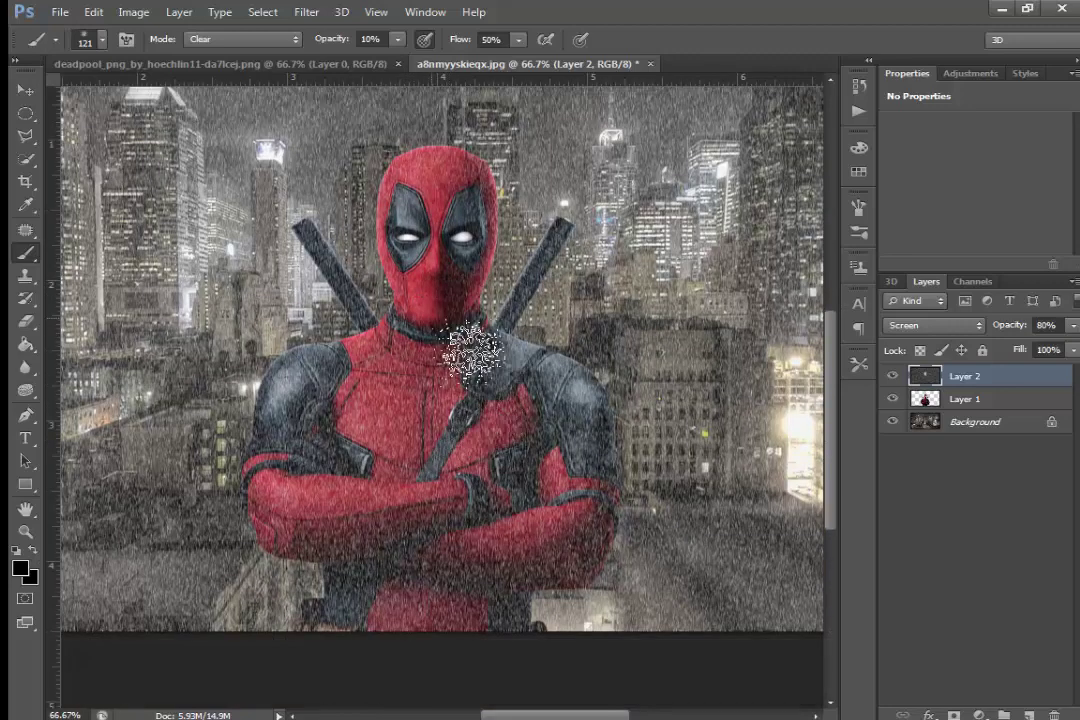
{"action": "mouse_move", "coordinate": [455, 245]}
{"action": "left_mouse_down"}
{"action": "mouse_move", "coordinate": [385, 185]}
{"action": "mouse_move", "coordinate": [360, 215]}
{"action": "mouse_move", "coordinate": [390, 315]}
{"action": "mouse_move", "coordinate": [385, 345]}
{"action": "mouse_move", "coordinate": [345, 335]}
{"action": "mouse_move", "coordinate": [295, 365]}
{"action": "mouse_move", "coordinate": [300, 355]}
{"action": "mouse_move", "coordinate": [345, 485]}
{"action": "mouse_move", "coordinate": [310, 420]}
{"action": "mouse_move", "coordinate": [345, 450]}
{"action": "mouse_move", "coordinate": [295, 405]}
{"action": "mouse_move", "coordinate": [378, 480]}
{"action": "mouse_move", "coordinate": [430, 495]}
{"action": "mouse_move", "coordinate": [385, 460]}
{"action": "mouse_move", "coordinate": [370, 430]}
{"action": "mouse_move", "coordinate": [455, 480]}
{"action": "mouse_move", "coordinate": [380, 390]}
{"action": "mouse_move", "coordinate": [315, 432]}
{"action": "mouse_move", "coordinate": [405, 545]}
{"action": "left_mouse_up"}
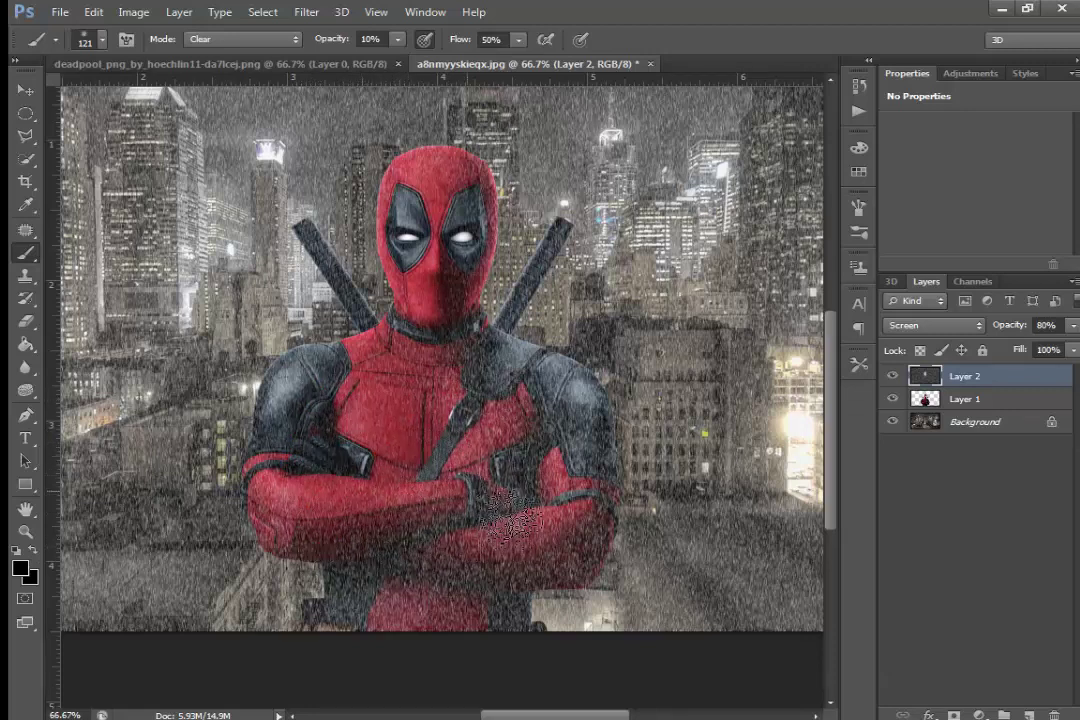
{"action": "scroll", "coordinate": [400, 470], "scroll_direction": "down", "scroll_amount": 2}
{"action": "mouse_move", "coordinate": [472, 538]}
{"action": "left_mouse_down"}
{"action": "mouse_move", "coordinate": [405, 518]}
{"action": "mouse_move", "coordinate": [550, 506]}
{"action": "mouse_move", "coordinate": [557, 520]}
{"action": "mouse_move", "coordinate": [540, 330]}
{"action": "mouse_move", "coordinate": [506, 405]}
{"action": "mouse_move", "coordinate": [501, 337]}
{"action": "mouse_move", "coordinate": [533, 312]}
{"action": "mouse_move", "coordinate": [566, 318]}
{"action": "mouse_move", "coordinate": [590, 386]}
{"action": "mouse_move", "coordinate": [568, 408]}
{"action": "mouse_move", "coordinate": [506, 256]}
{"action": "mouse_move", "coordinate": [506, 405]}
{"action": "mouse_move", "coordinate": [494, 422]}
{"action": "mouse_move", "coordinate": [525, 298]}
{"action": "mouse_move", "coordinate": [499, 285]}
{"action": "mouse_move", "coordinate": [511, 415]}
{"action": "mouse_move", "coordinate": [473, 429]}
{"action": "mouse_move", "coordinate": [530, 452]}
{"action": "mouse_move", "coordinate": [453, 482]}
{"action": "mouse_move", "coordinate": [550, 441]}
{"action": "mouse_move", "coordinate": [586, 458]}
{"action": "mouse_move", "coordinate": [573, 497]}
{"action": "mouse_move", "coordinate": [550, 494]}
{"action": "mouse_move", "coordinate": [608, 427]}
{"action": "mouse_move", "coordinate": [511, 473]}
{"action": "mouse_move", "coordinate": [497, 405]}
{"action": "mouse_move", "coordinate": [429, 513]}
{"action": "mouse_move", "coordinate": [465, 559]}
{"action": "mouse_move", "coordinate": [472, 525]}
{"action": "mouse_move", "coordinate": [400, 515]}
{"action": "mouse_move", "coordinate": [395, 431]}
{"action": "mouse_move", "coordinate": [410, 561]}
{"action": "mouse_move", "coordinate": [528, 488]}
{"action": "mouse_move", "coordinate": [441, 550]}
{"action": "mouse_move", "coordinate": [465, 562]}
{"action": "mouse_move", "coordinate": [525, 545]}
{"action": "mouse_move", "coordinate": [381, 321]}
{"action": "mouse_move", "coordinate": [428, 300]}
{"action": "left_mouse_up"}
{"action": "scroll", "coordinate": [420, 185], "scroll_direction": "up", "scroll_amount": 2}
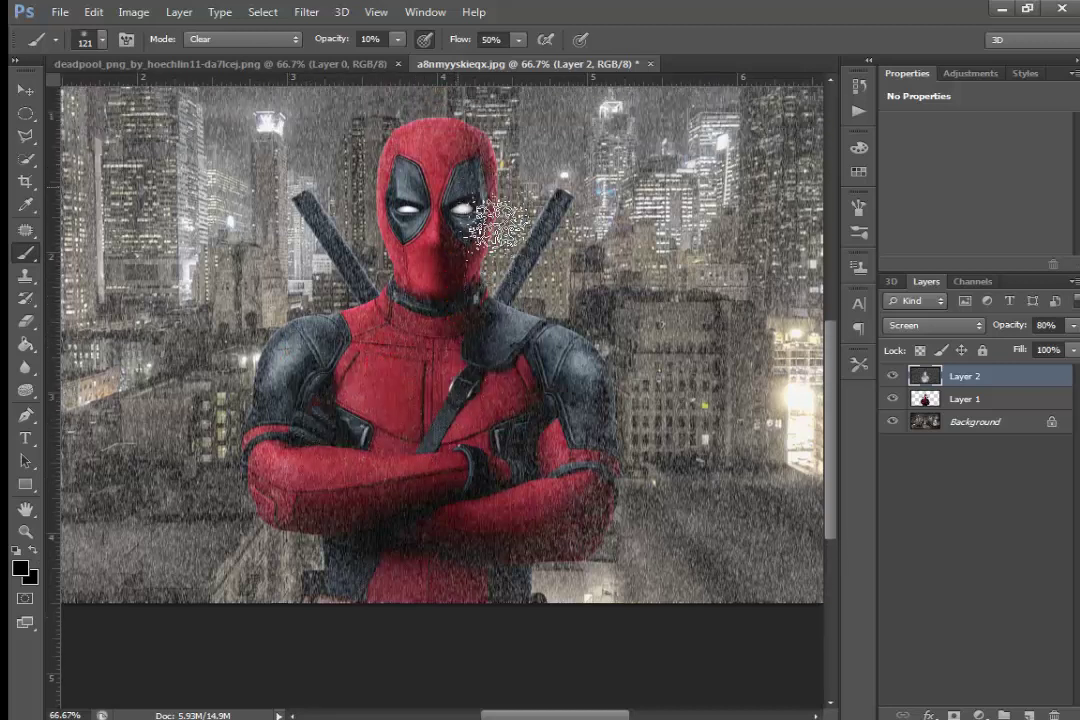
{"action": "mouse_move", "coordinate": [490, 190]}
{"action": "left_mouse_down"}
{"action": "mouse_move", "coordinate": [489, 181]}
{"action": "mouse_move", "coordinate": [453, 241]}
{"action": "left_mouse_up"}
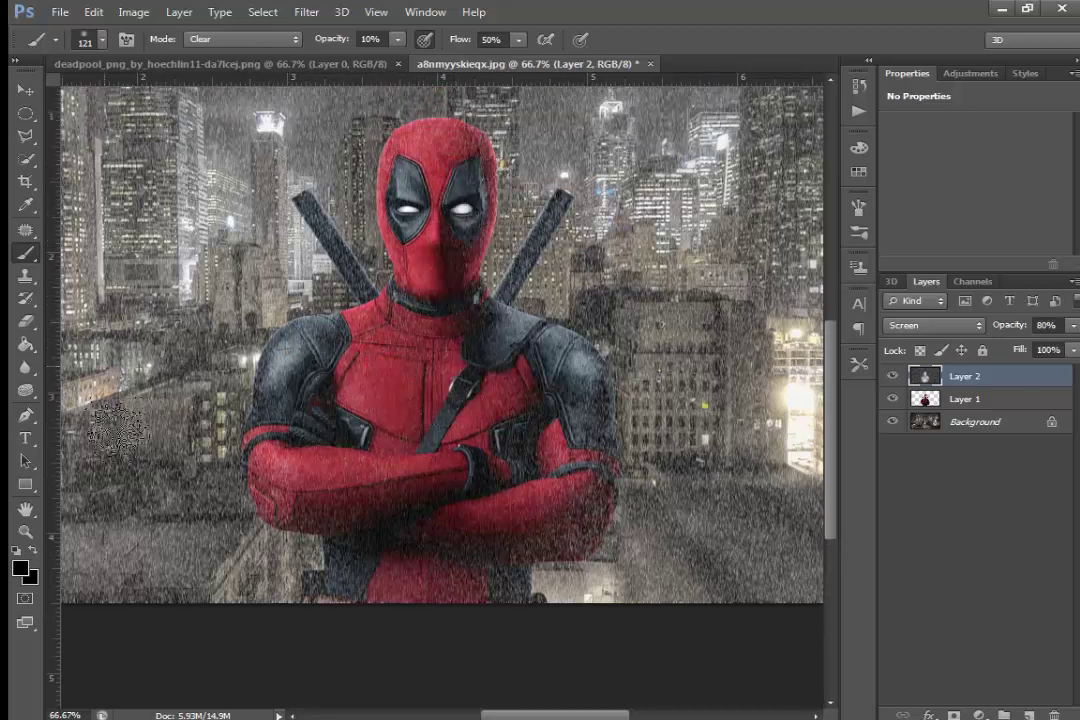
{"action": "left_click", "coordinate": [26, 531]}
- Fit the image on screen and add an empty Layer 3 above the rain layer
{"action": "right_click", "coordinate": [400, 219]}
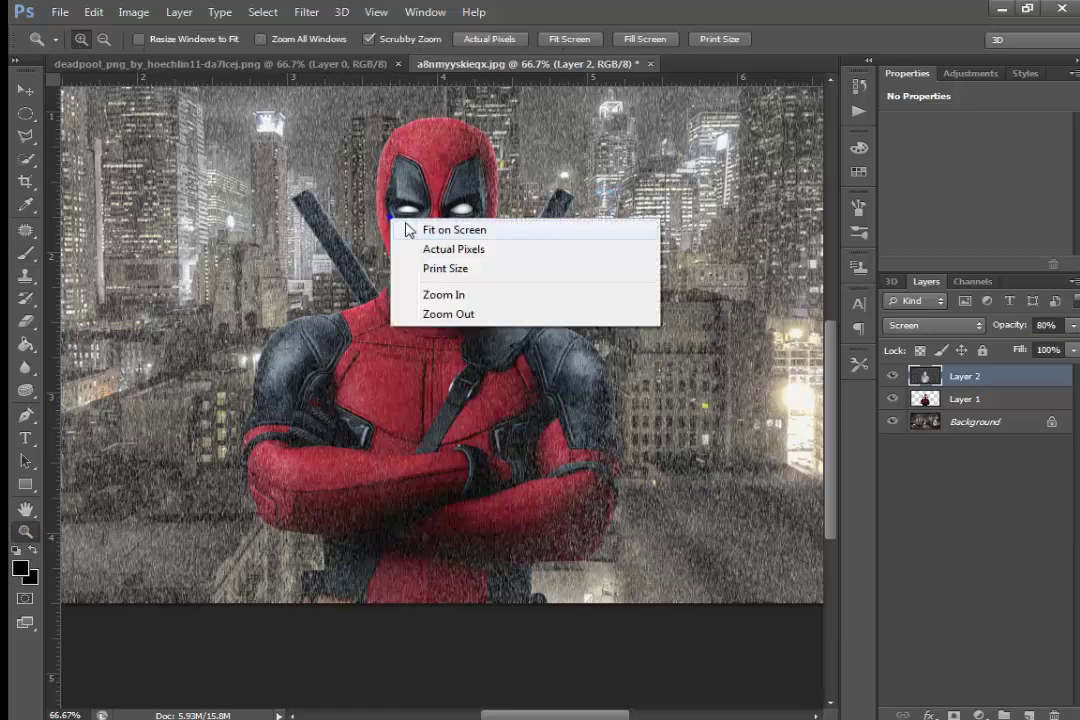
{"action": "left_click", "coordinate": [422, 224]}
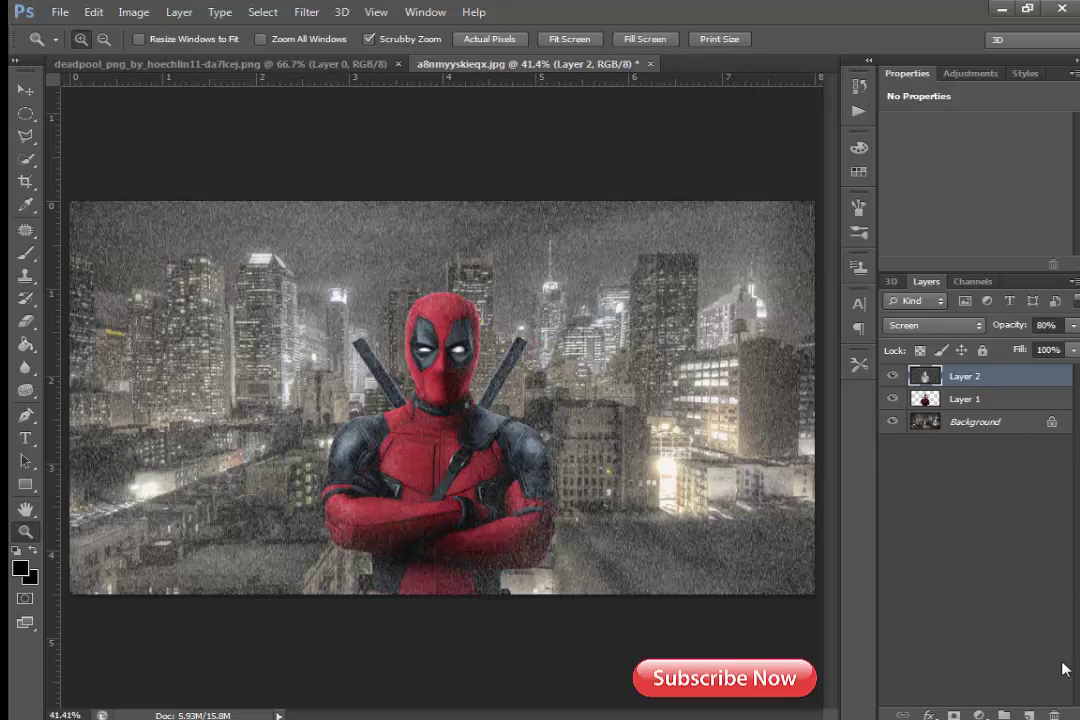
{"action": "left_click", "coordinate": [1031, 714]}
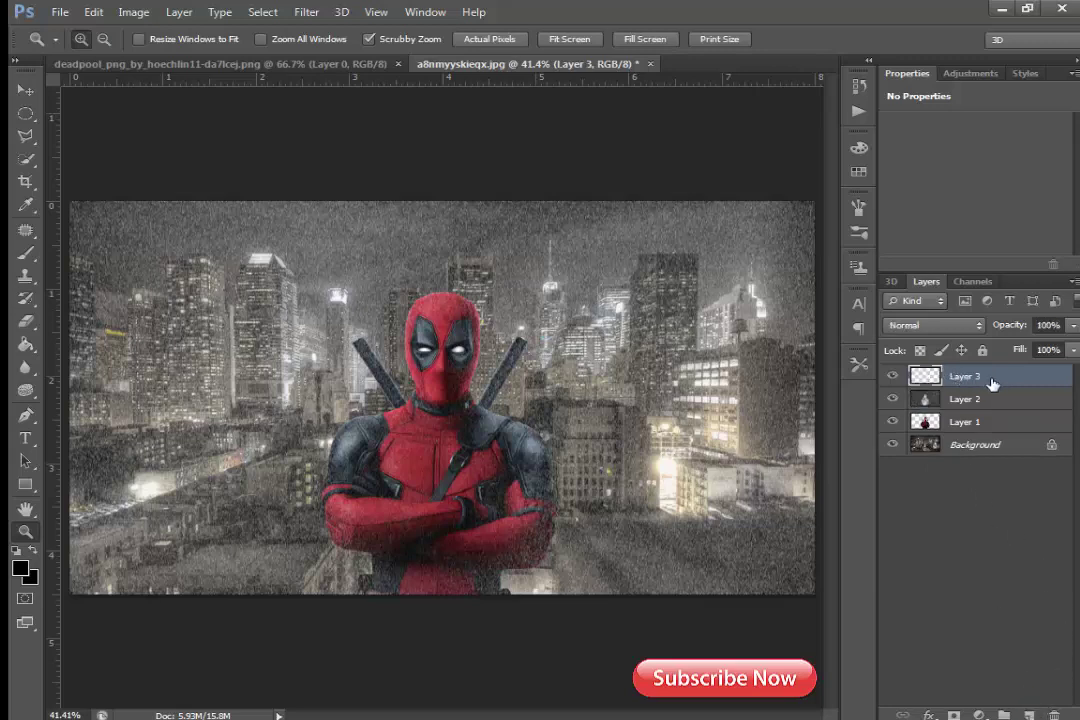
- Switch the brush back to Normal mode with pure white as the paint colour
{"action": "left_click", "coordinate": [25, 252]}
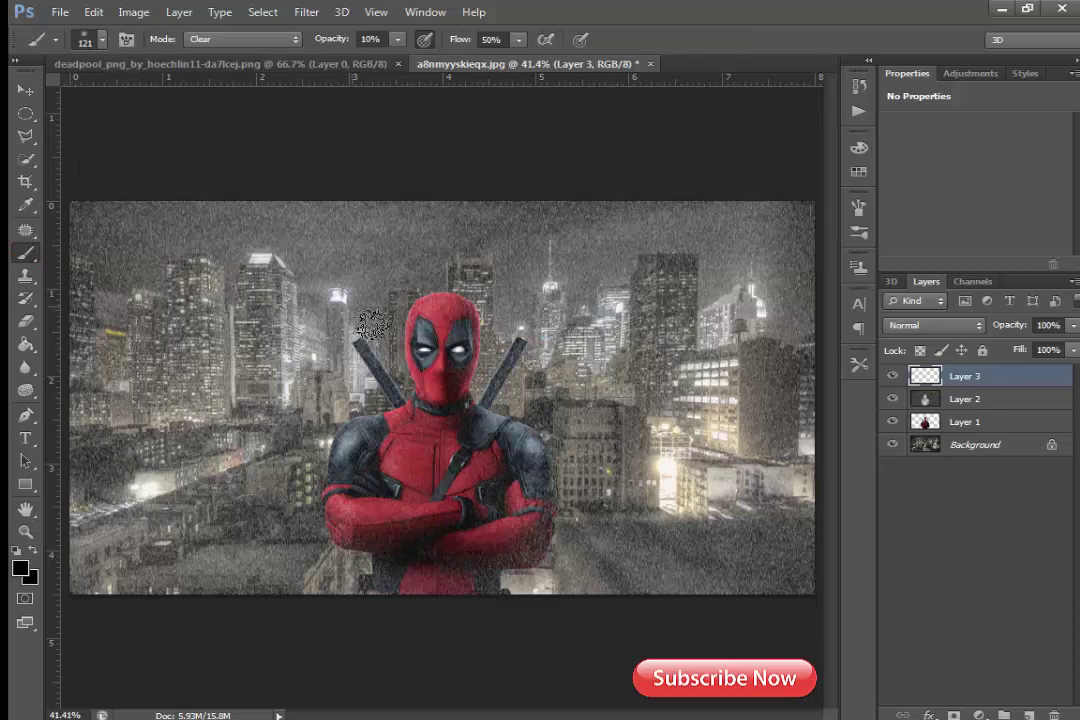
{"action": "left_click", "coordinate": [268, 39]}
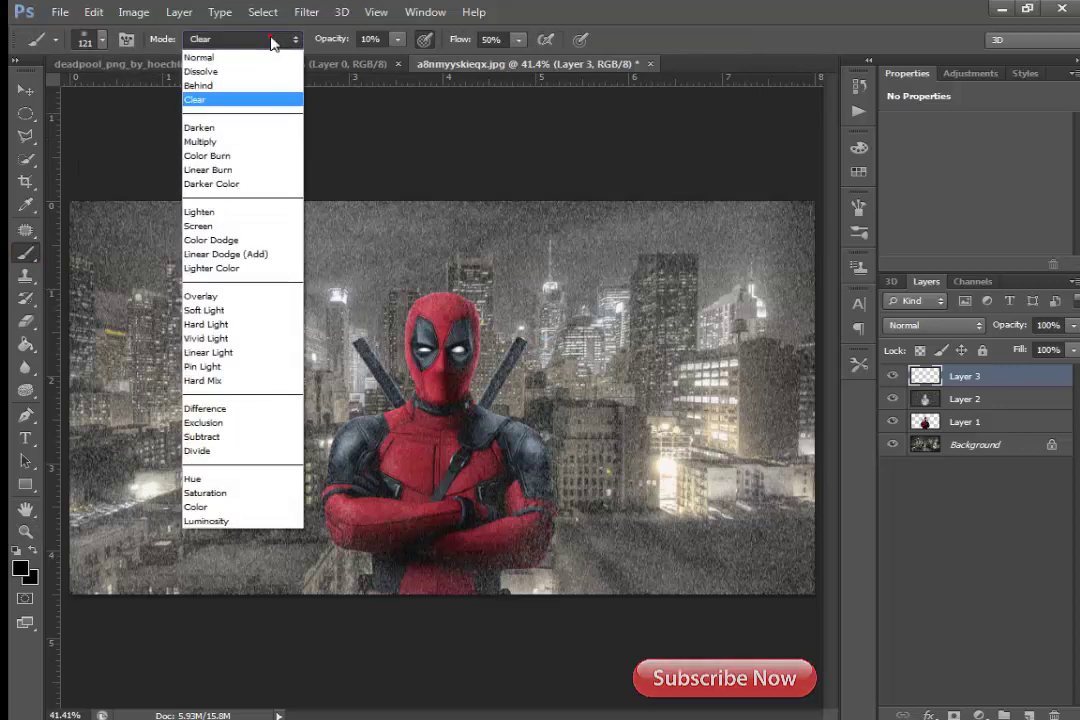
{"action": "left_click", "coordinate": [241, 55]}
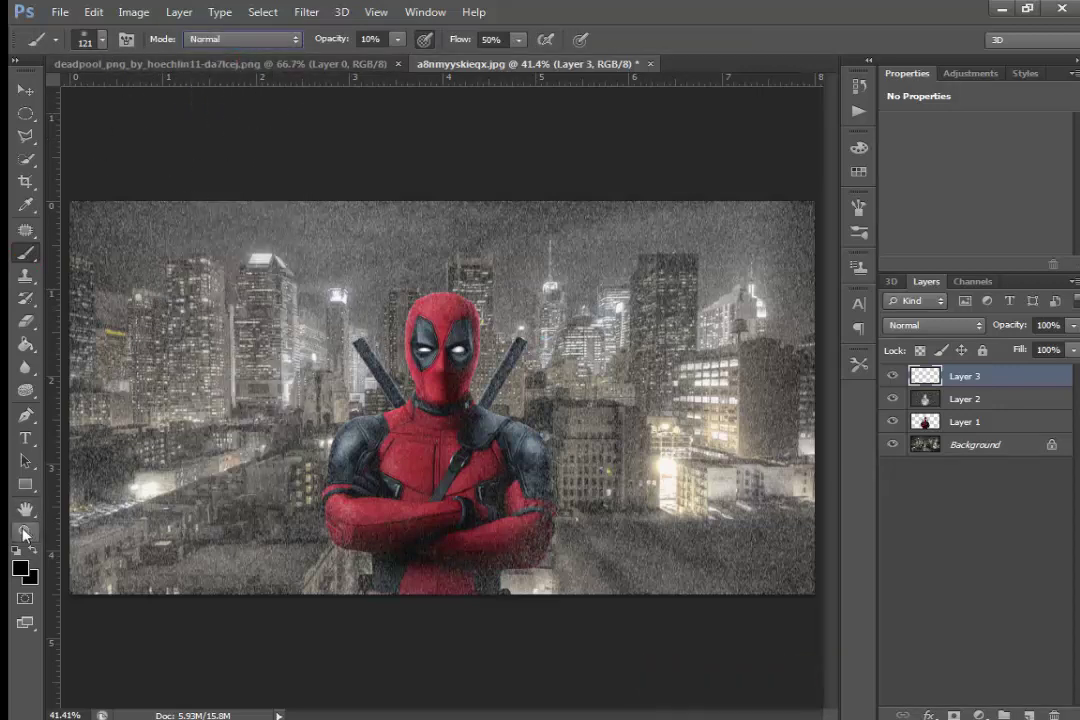
{"action": "left_click", "coordinate": [20, 568]}
{"action": "left_click_drag", "start_coordinate": [558, 159], "coordinate": [546, 150]}
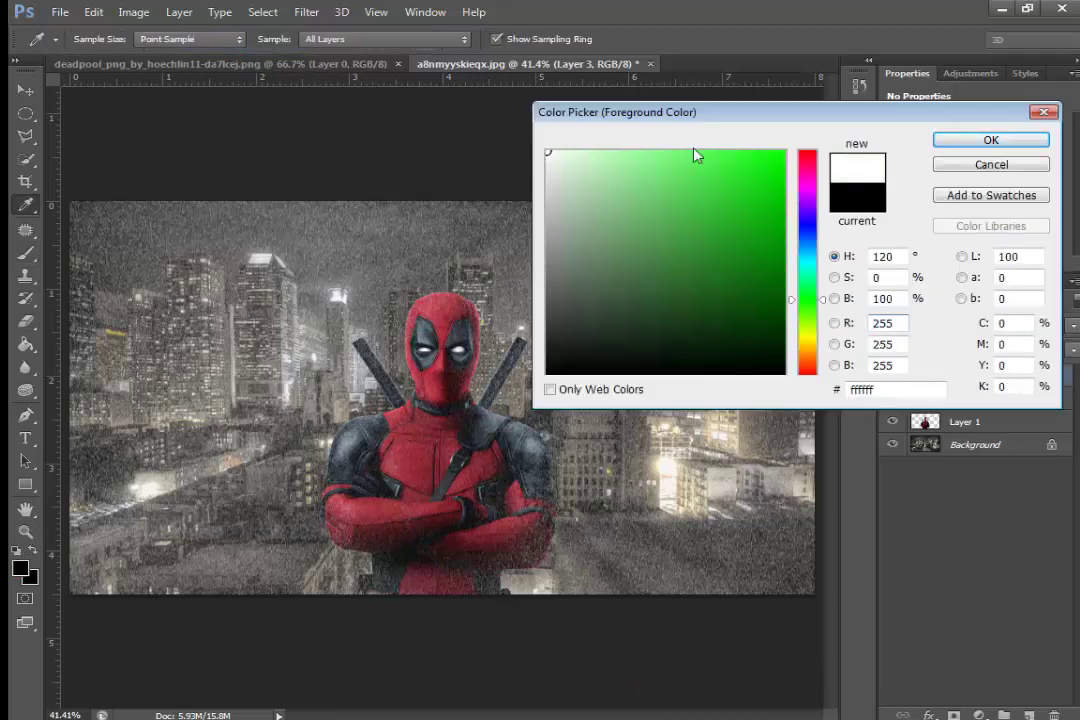
{"action": "left_click", "coordinate": [990, 140]}
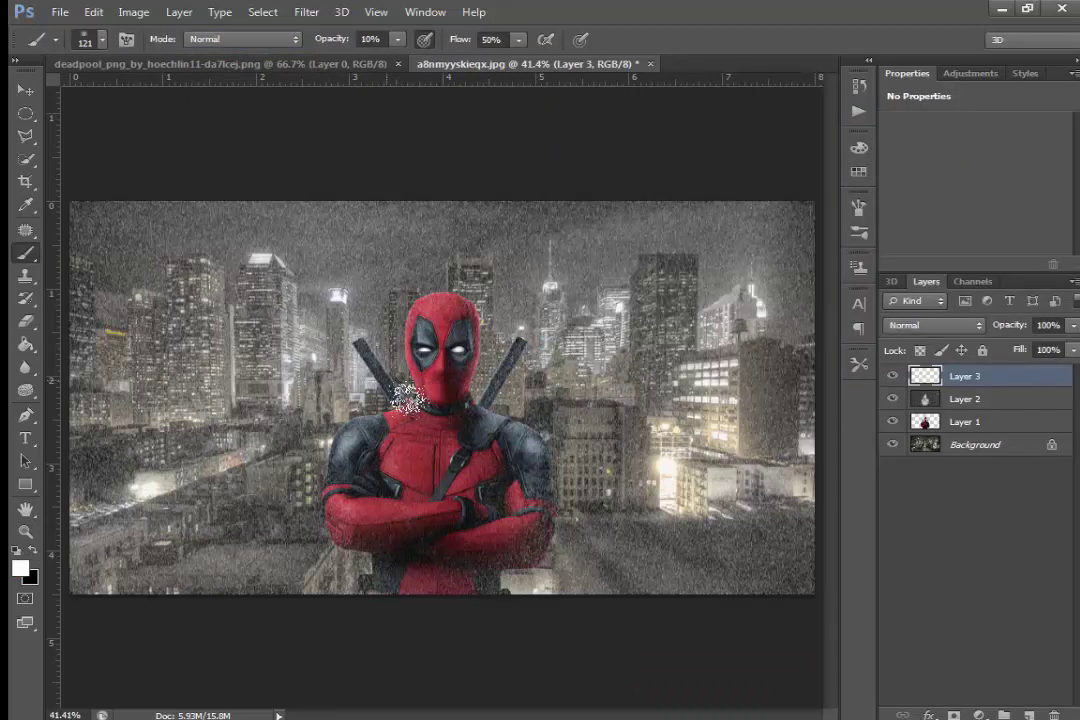
- Zoom to 66.7% on Deadpool's collar and set the brush to 80 px
{"action": "left_click", "coordinate": [26, 531]}
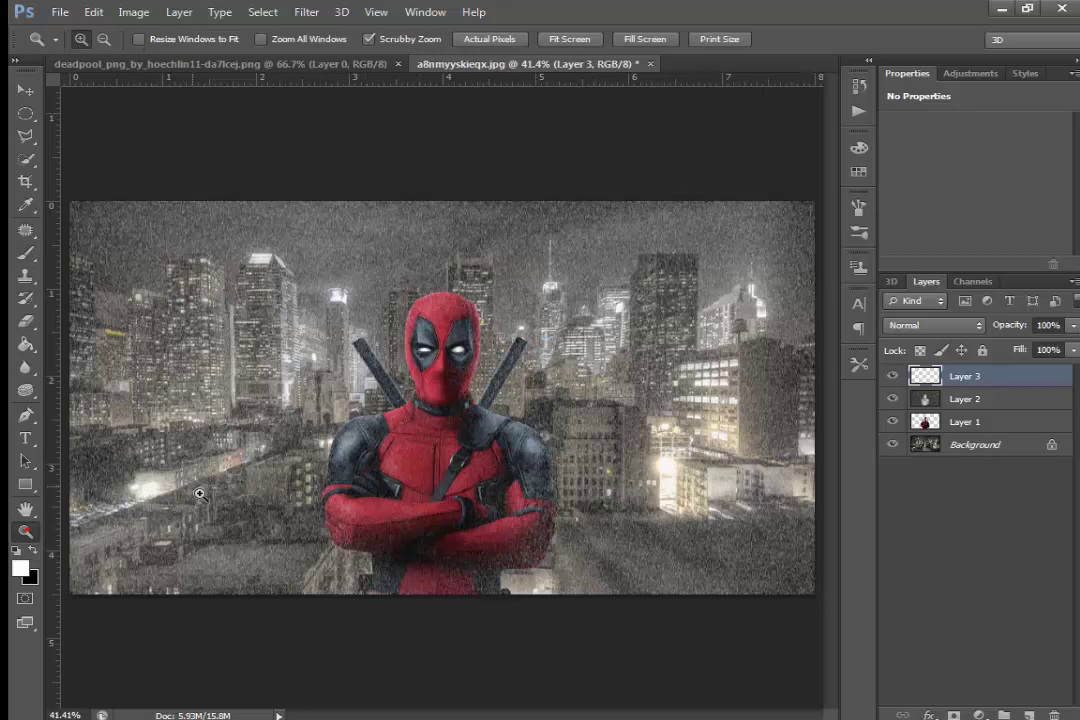
{"action": "left_click", "coordinate": [473, 403]}
{"action": "left_click", "coordinate": [463, 413]}
{"action": "scroll", "coordinate": [440, 420], "scroll_direction": "down", "scroll_amount": 1}
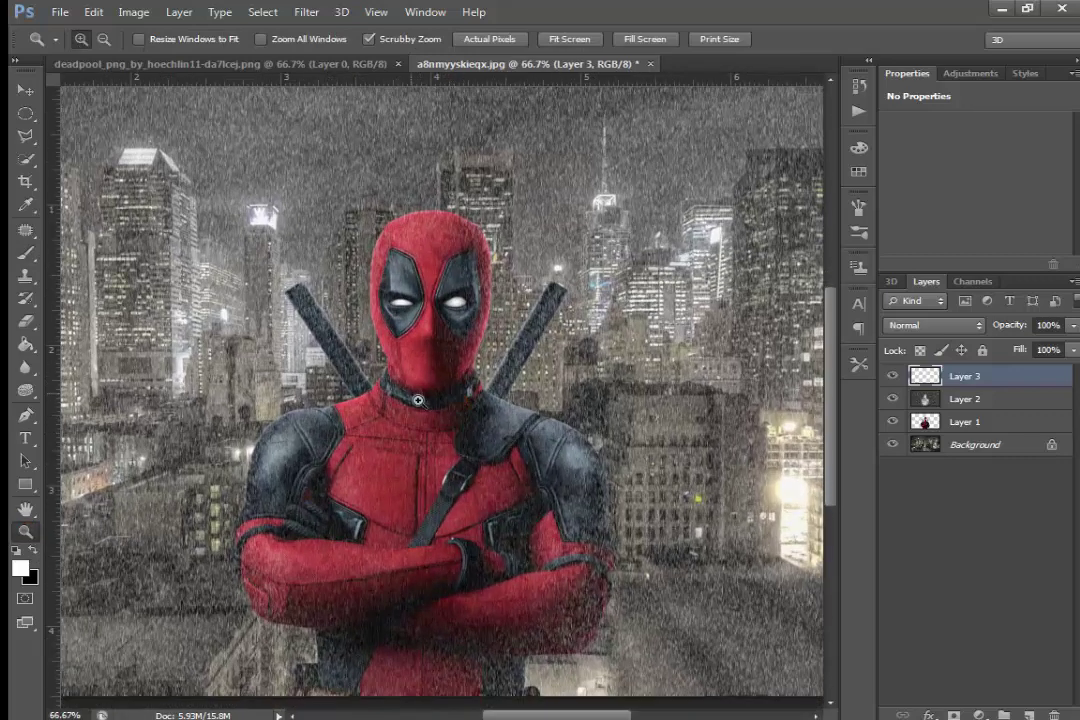
{"action": "left_click", "coordinate": [22, 255]}
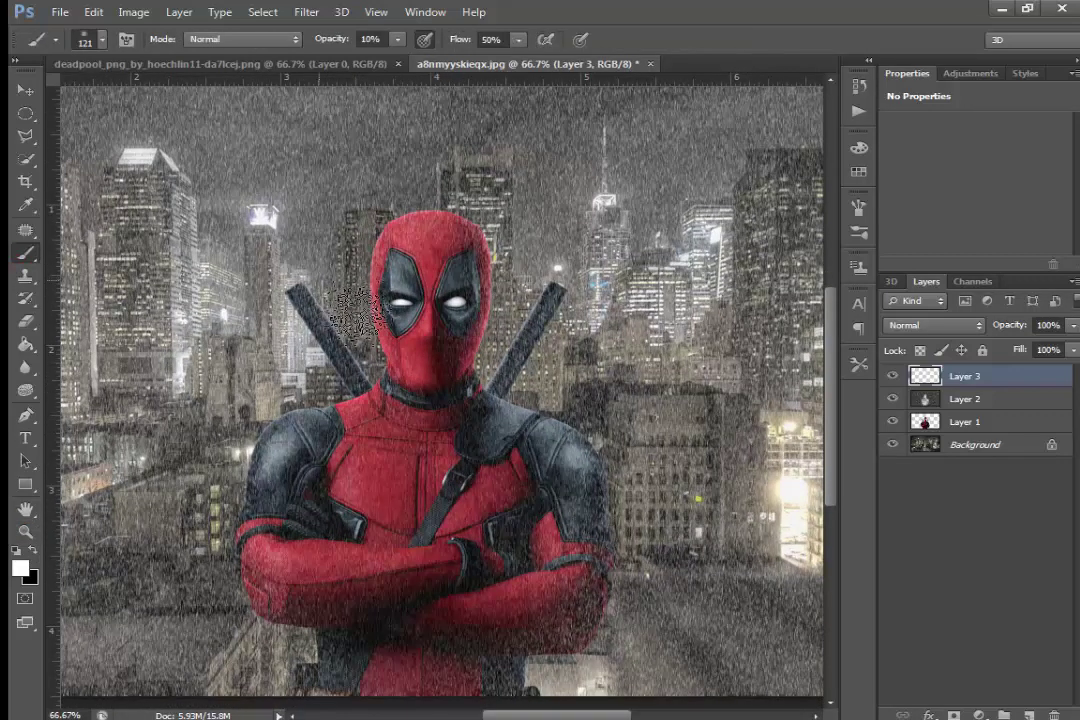
{"action": "key", "text": "bracketleft"}
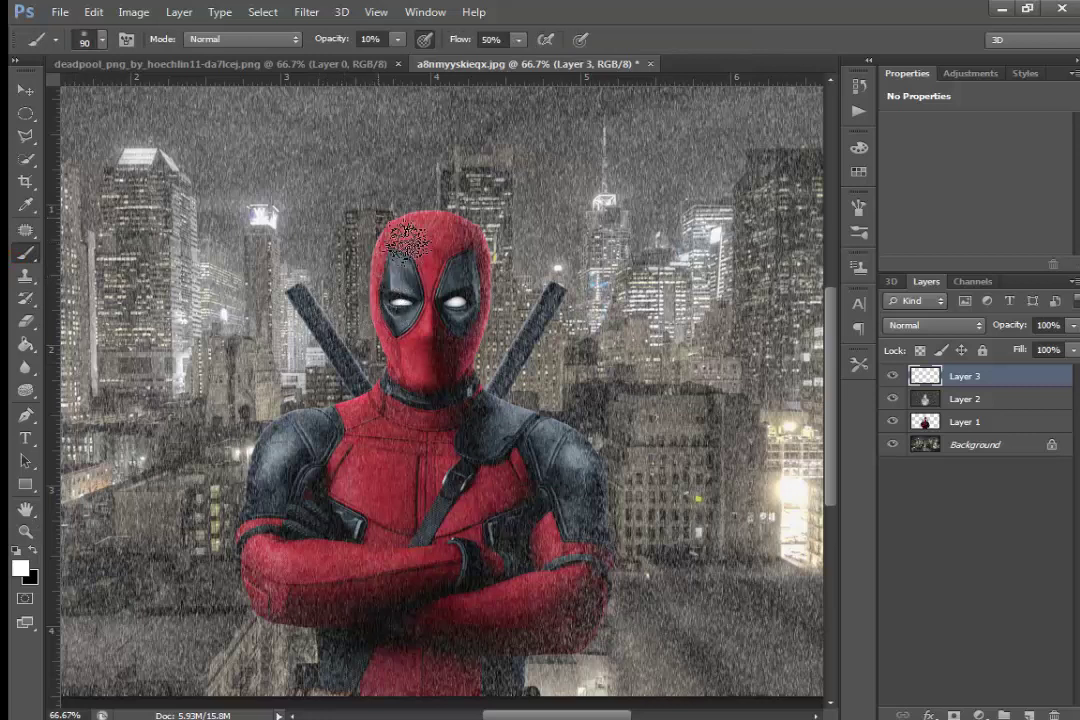
{"action": "left_click", "coordinate": [398, 39]}
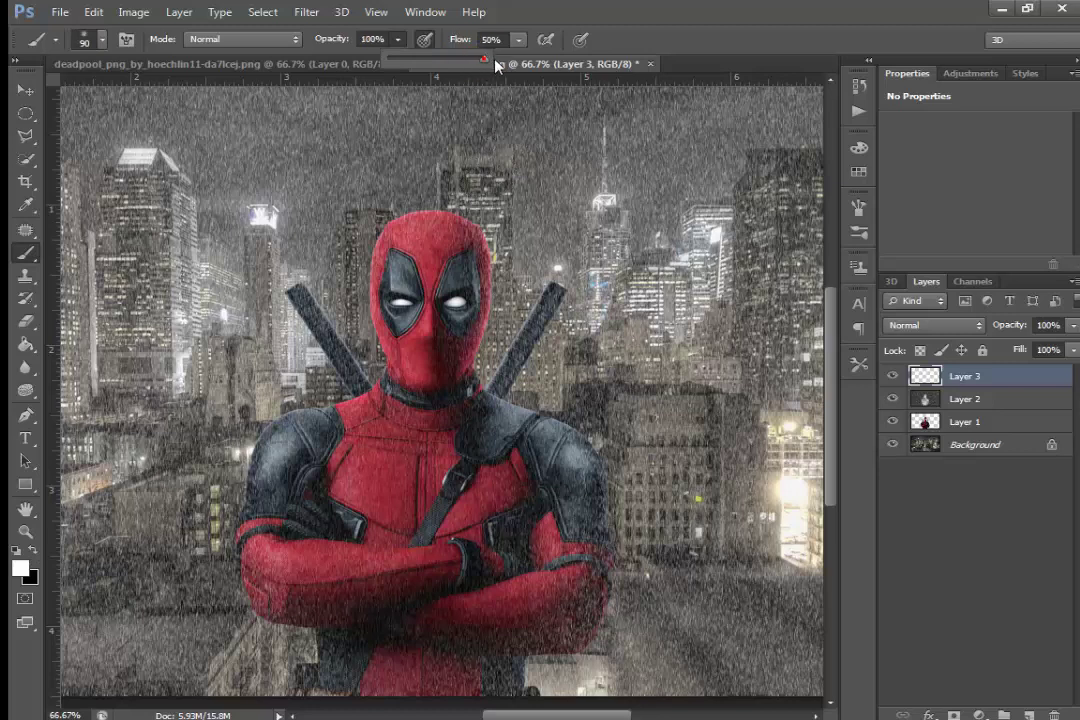
{"action": "left_click", "coordinate": [364, 207]}
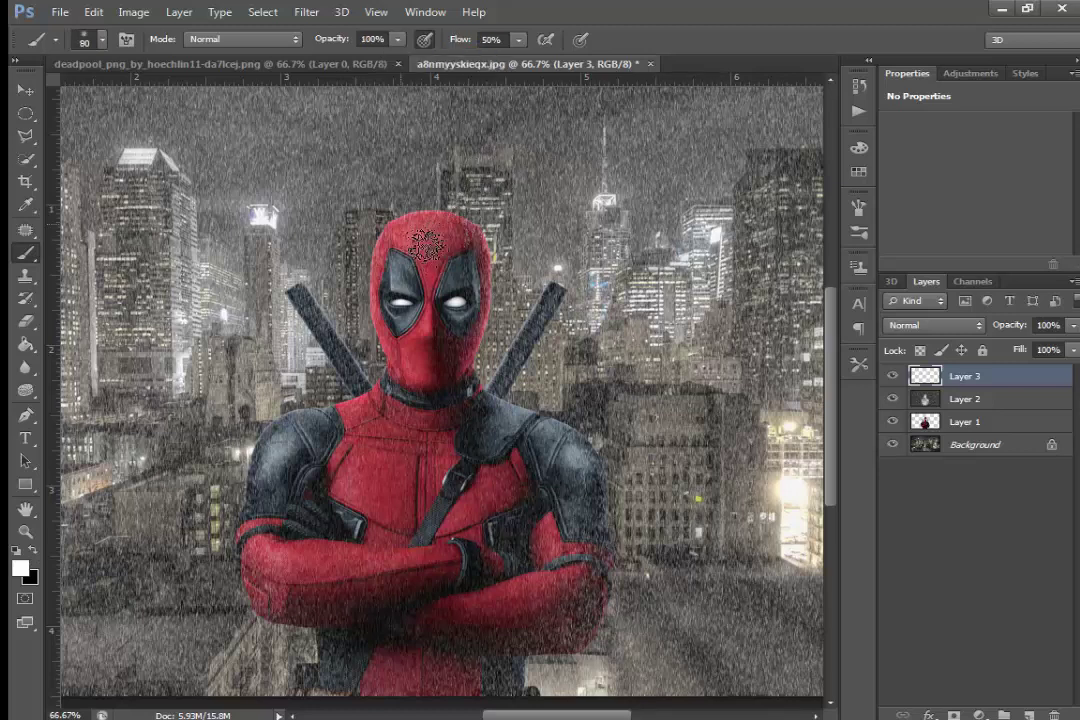
{"action": "key", "text": "bracketleft"}
{"action": "key", "text": "bracketleft"}
{"action": "key", "text": "bracketleft"}
{"action": "key", "text": "bracketright"}
{"action": "key", "text": "bracketright"}
{"action": "key", "text": "bracketright"}
- Paint white glow along the top of the head and around the left sword handle
{"action": "left_click_drag", "start_coordinate": [345, 195], "coordinate": [425, 205]}
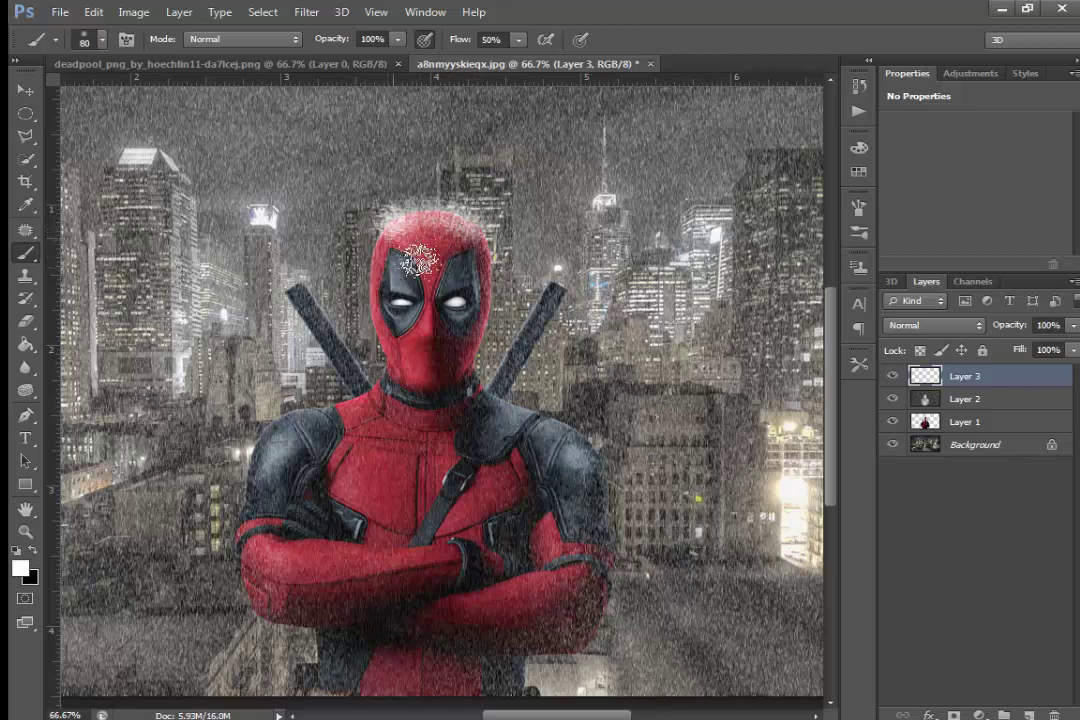
{"action": "left_click_drag", "start_coordinate": [340, 205], "coordinate": [415, 200]}
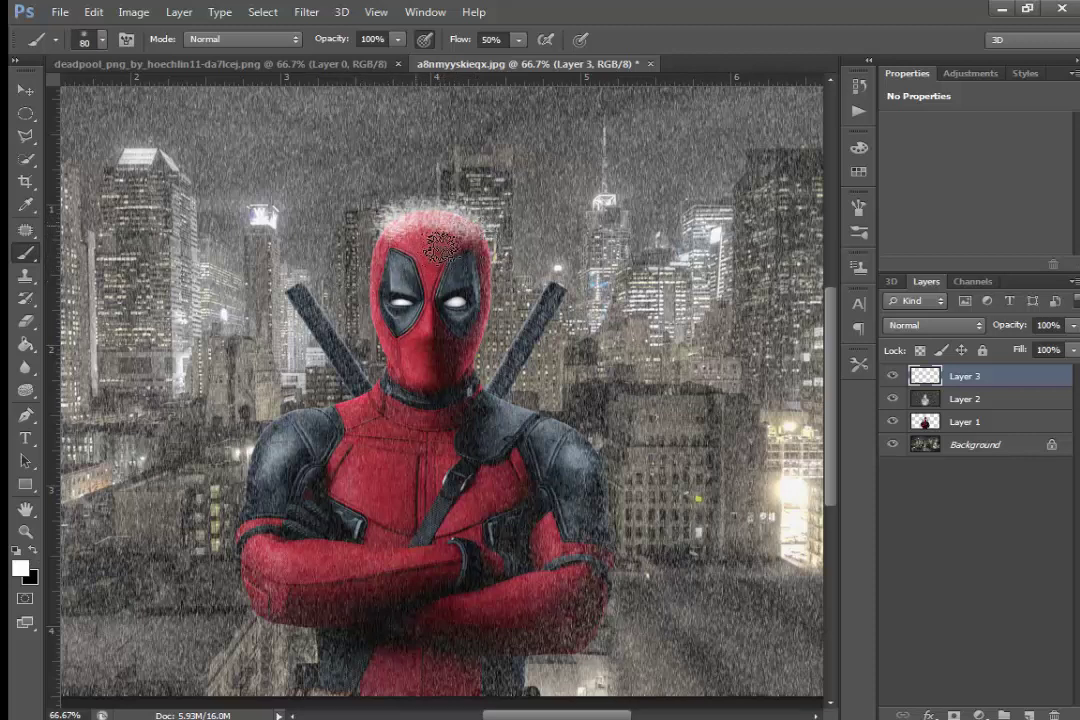
{"action": "left_click_drag", "start_coordinate": [320, 316], "coordinate": [295, 275]}
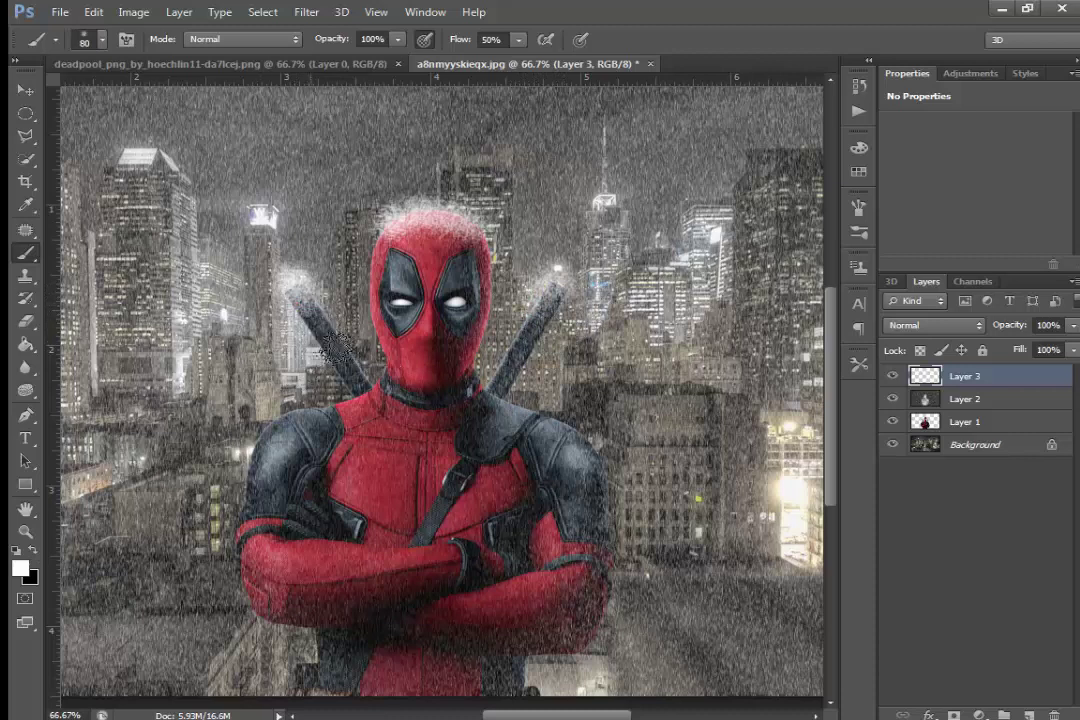
{"action": "left_click_drag", "start_coordinate": [282, 262], "coordinate": [305, 288]}
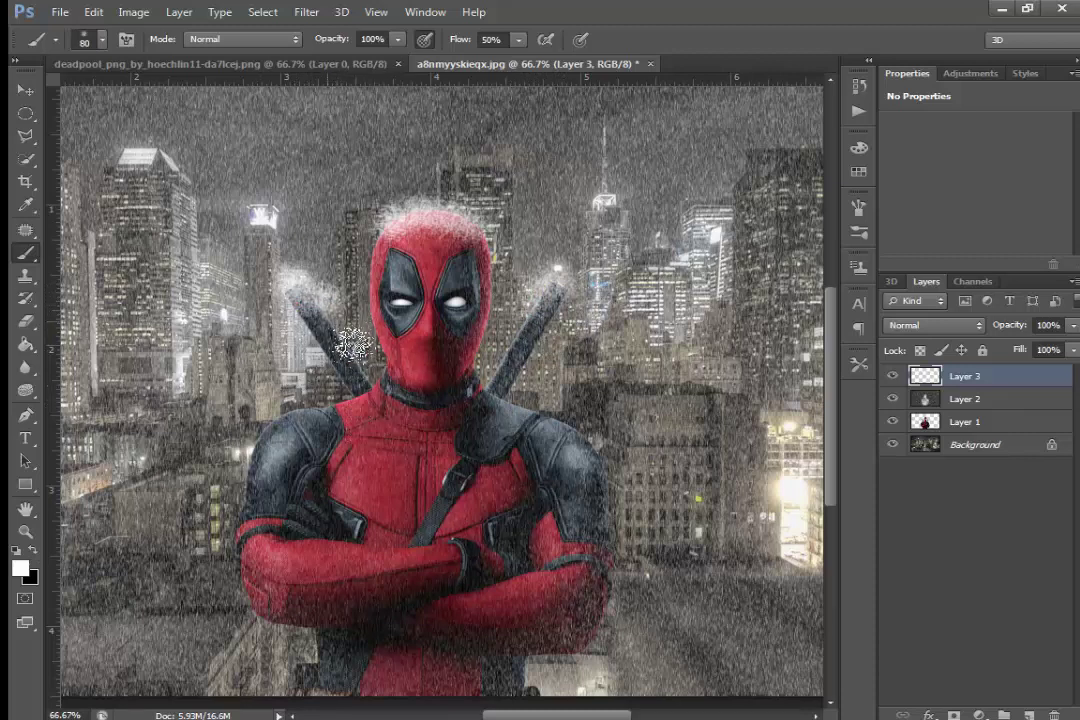
- Dab white snow across the chest and both shoulders
{"action": "left_click", "coordinate": [368, 394]}
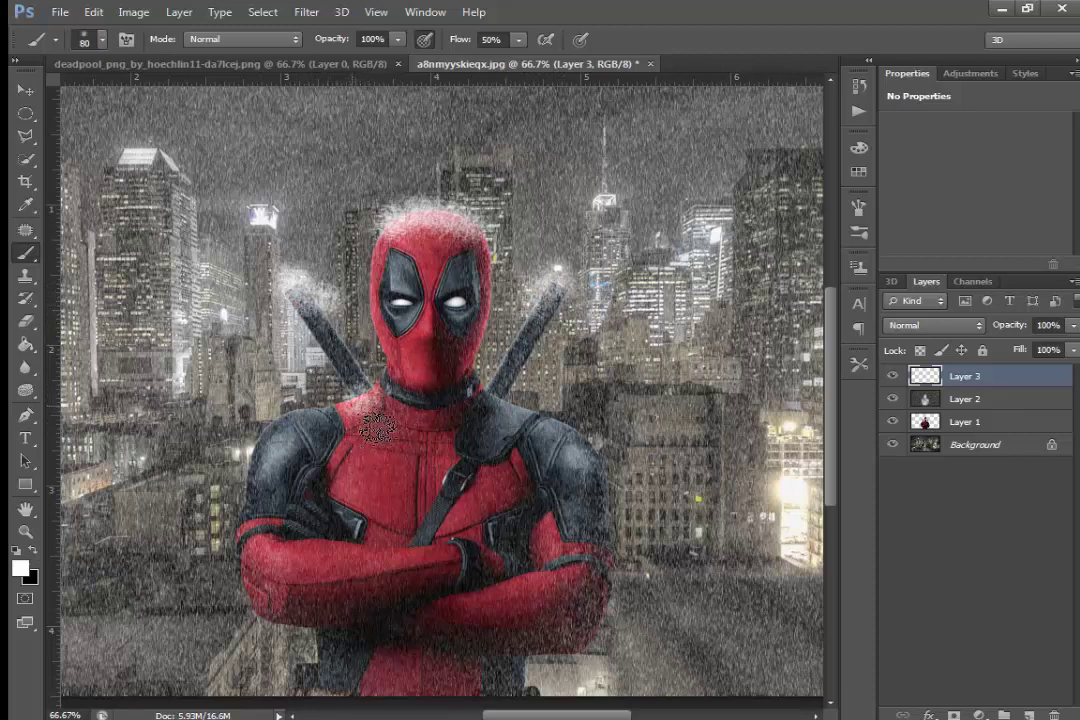
{"action": "left_click", "coordinate": [307, 419]}
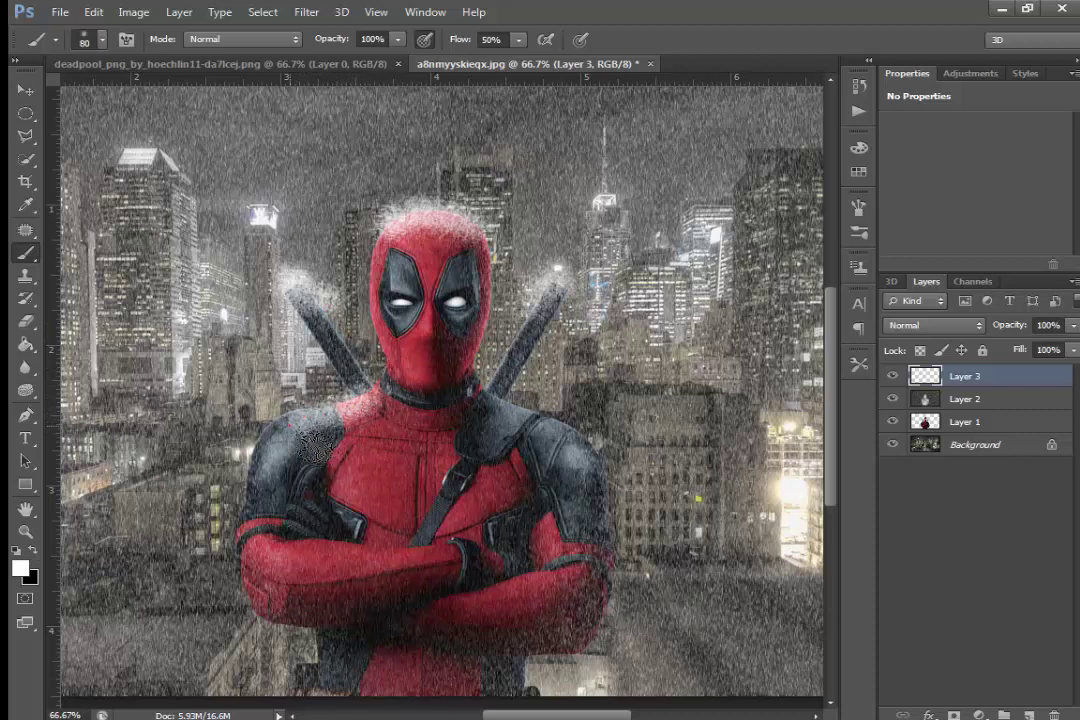
{"action": "left_click", "coordinate": [267, 426]}
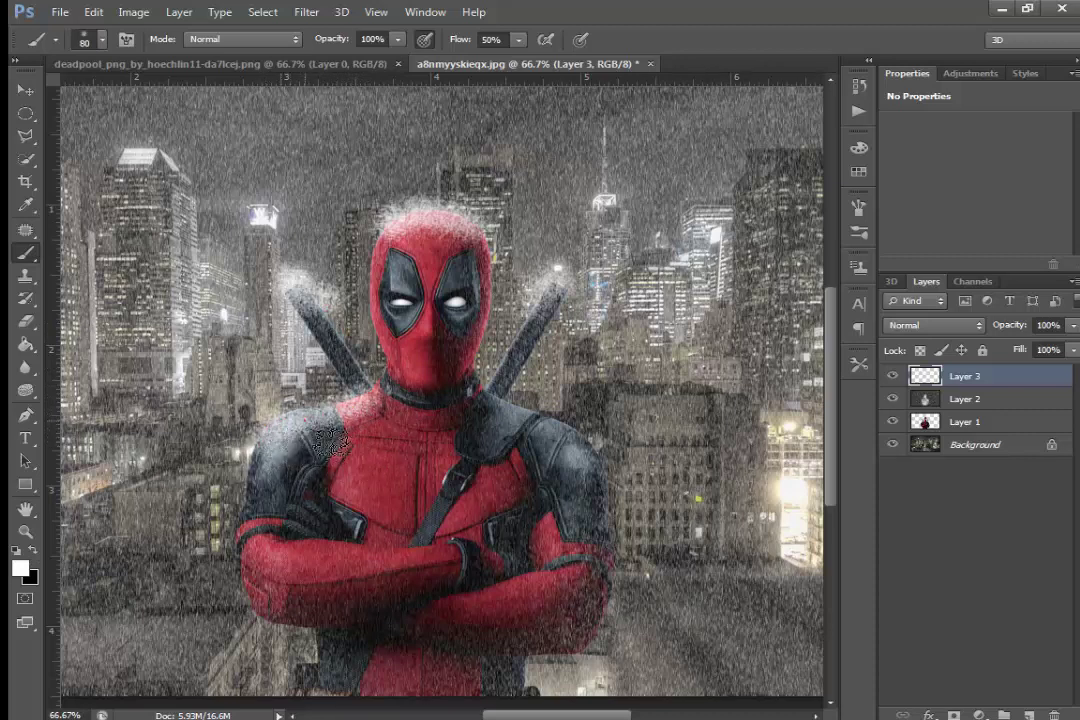
{"action": "left_click_drag", "start_coordinate": [303, 441], "coordinate": [366, 426]}
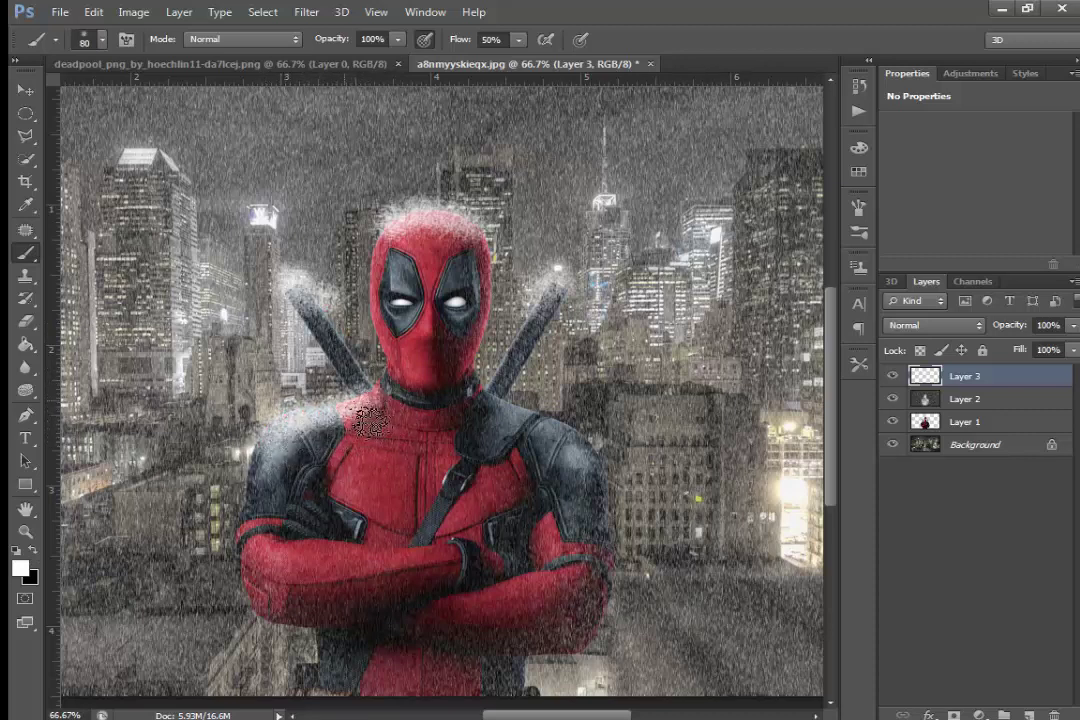
{"action": "left_click", "coordinate": [342, 396]}
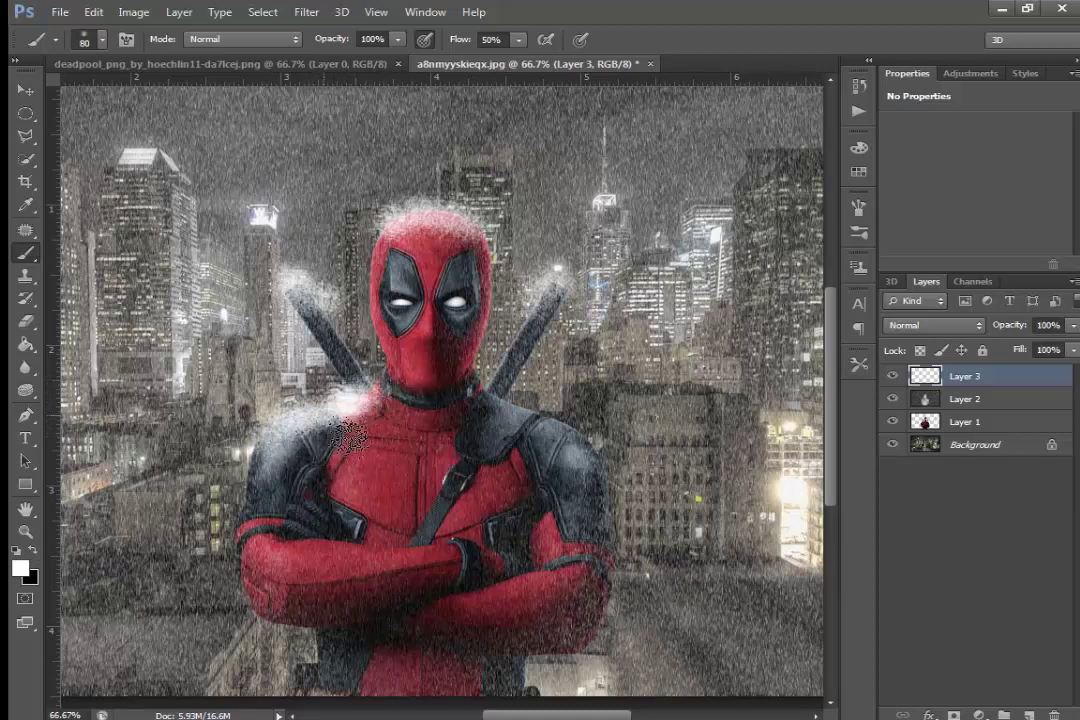
{"action": "left_click", "coordinate": [325, 415]}
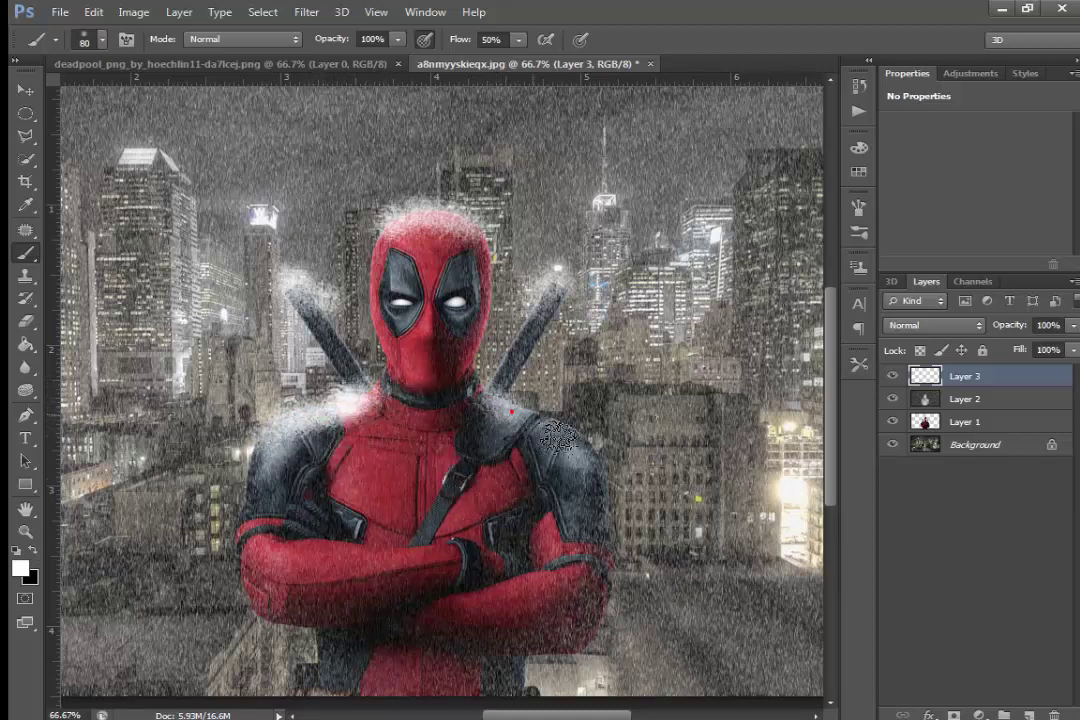
{"action": "left_click", "coordinate": [578, 433]}
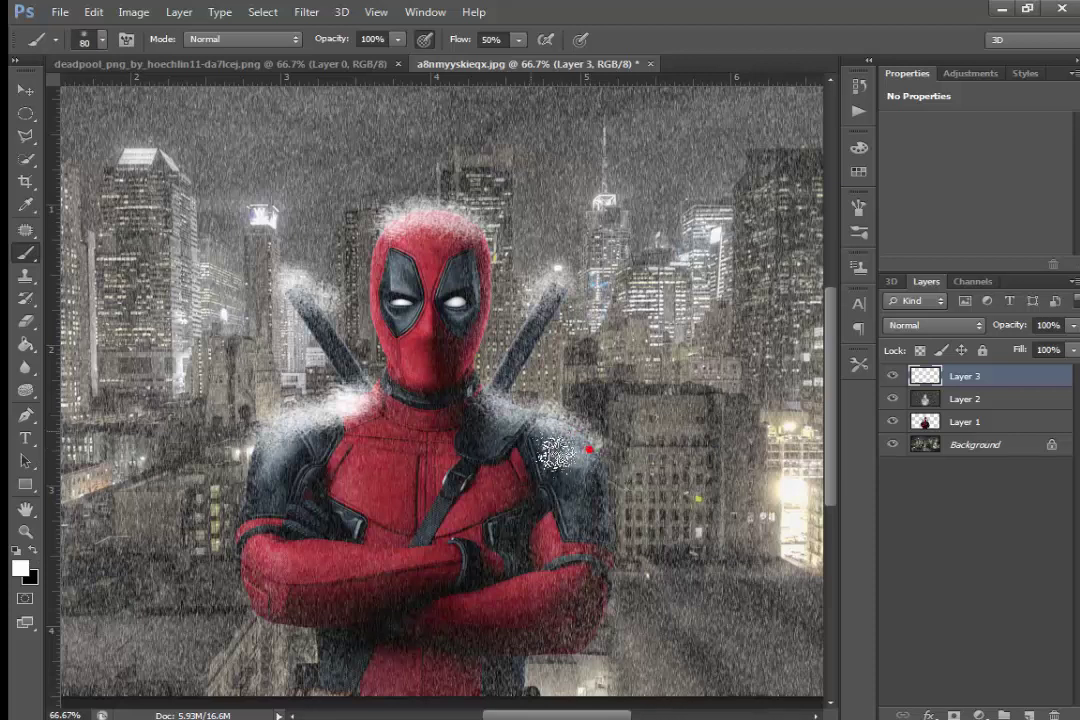
{"action": "left_click", "coordinate": [526, 412]}
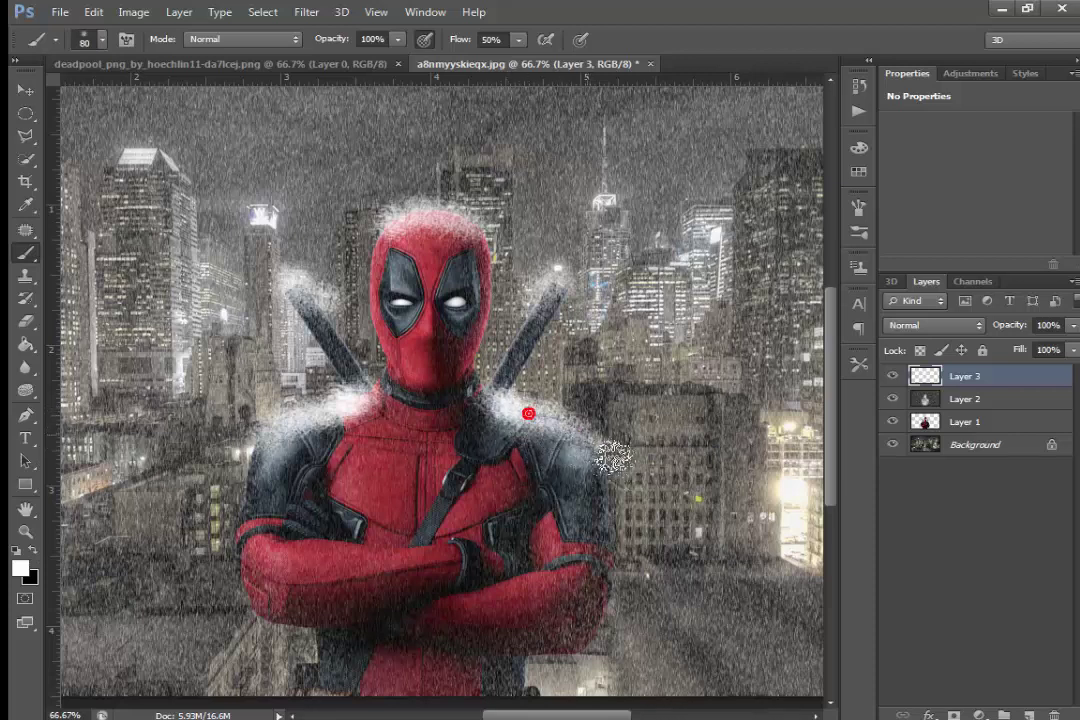
- Brush white snow along the tops of the crossed forearms
{"action": "left_click_drag", "start_coordinate": [265, 545], "coordinate": [381, 553]}
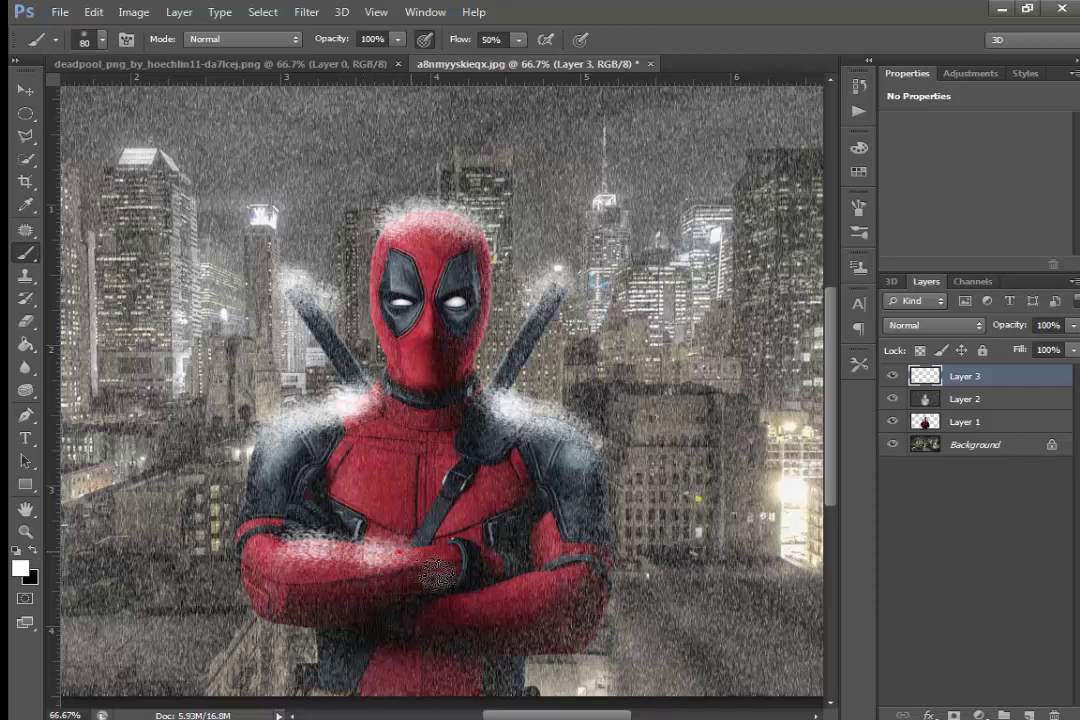
{"action": "mouse_move", "coordinate": [446, 548]}
{"action": "left_mouse_down"}
{"action": "mouse_move", "coordinate": [384, 573]}
{"action": "mouse_move", "coordinate": [503, 620]}
{"action": "mouse_move", "coordinate": [530, 608]}
{"action": "left_mouse_up"}
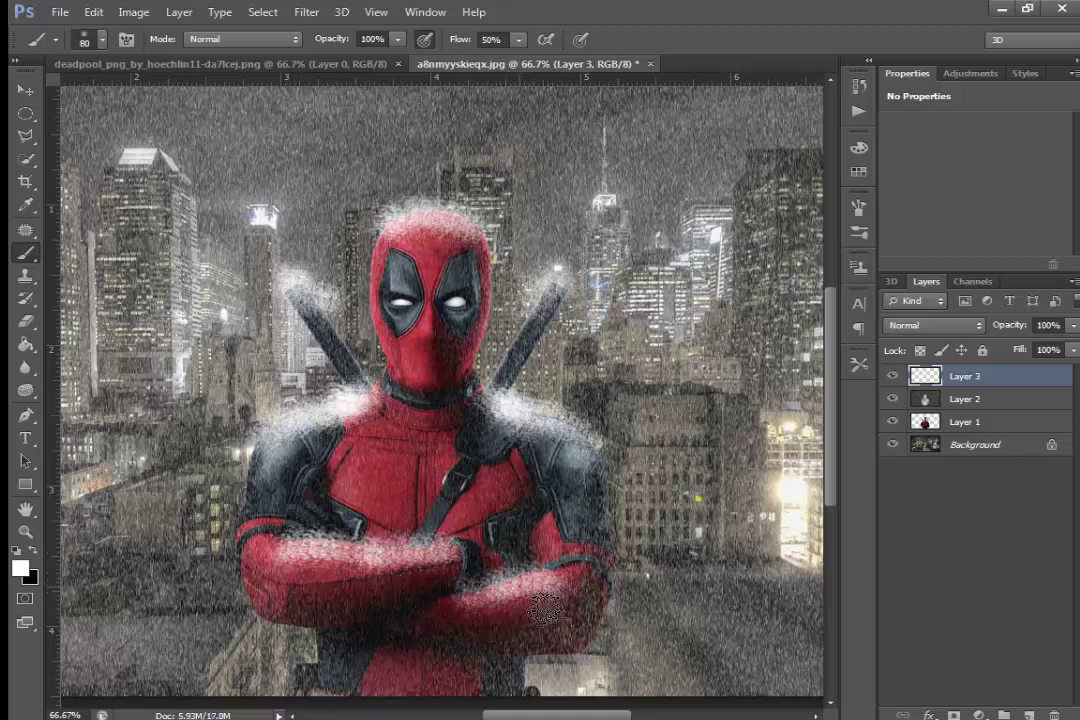
{"action": "left_click_drag", "start_coordinate": [510, 613], "coordinate": [350, 600]}
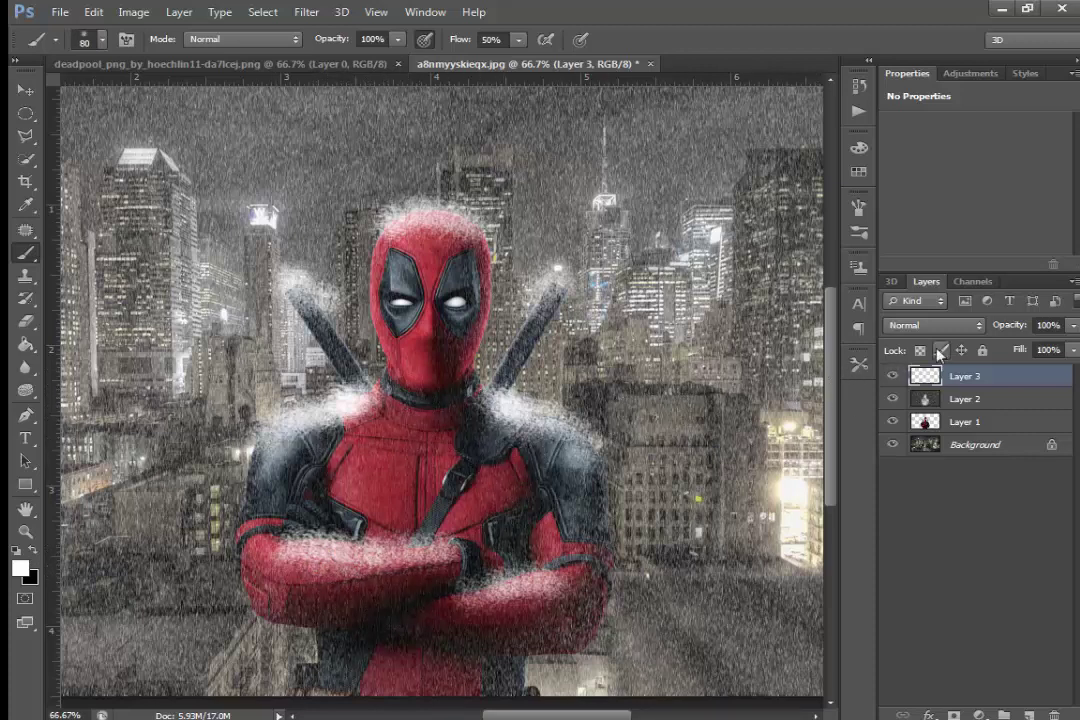
- Adjust Layer 3's opacity, fitting the view on screen, and settle it at 82%
{"action": "left_click", "coordinate": [1073, 325]}
{"action": "left_click_drag", "start_coordinate": [1071, 352], "coordinate": [1050, 349]}
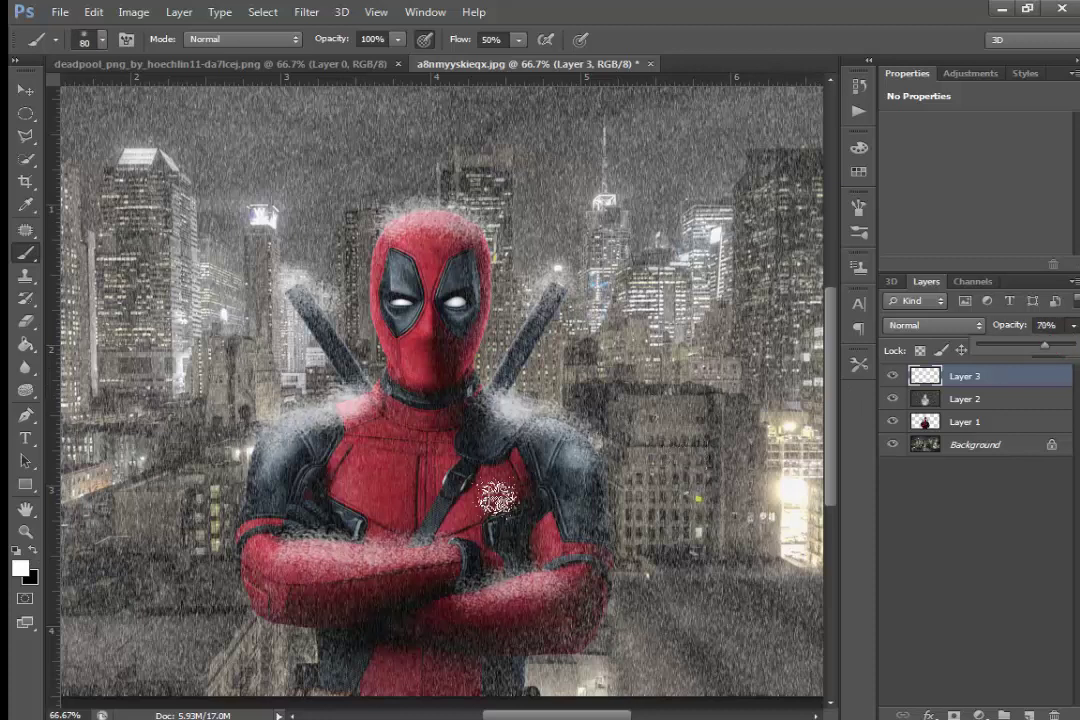
{"action": "left_click", "coordinate": [26, 531]}
{"action": "right_click", "coordinate": [355, 424]}
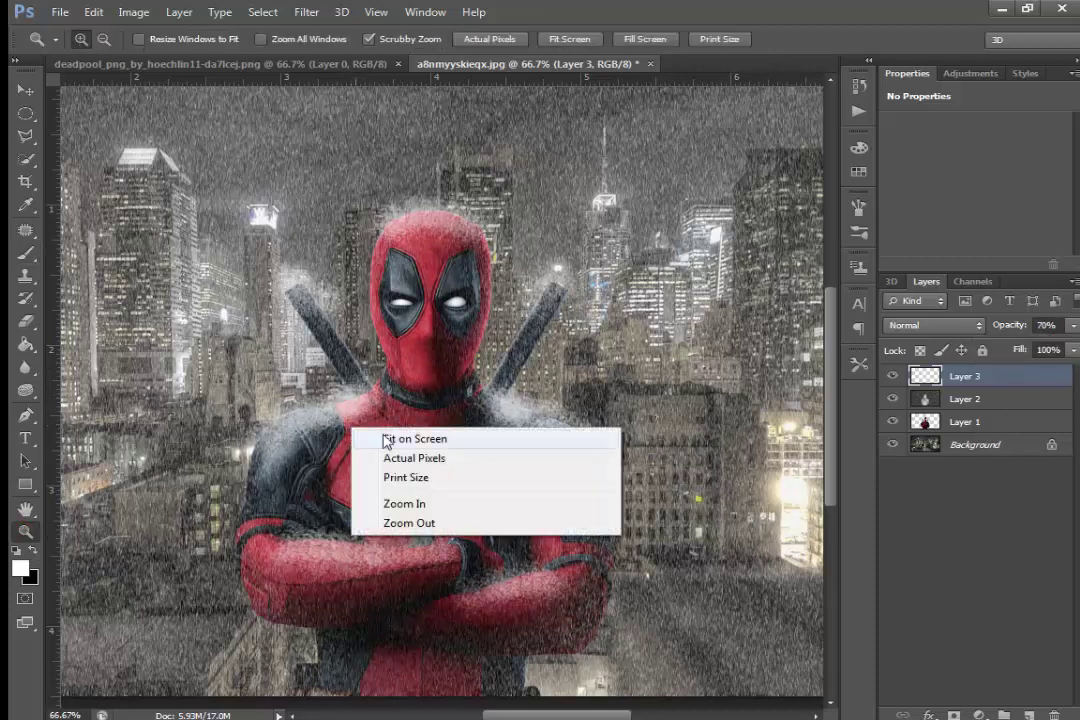
{"action": "left_click", "coordinate": [386, 439]}
{"action": "left_click", "coordinate": [1074, 326]}
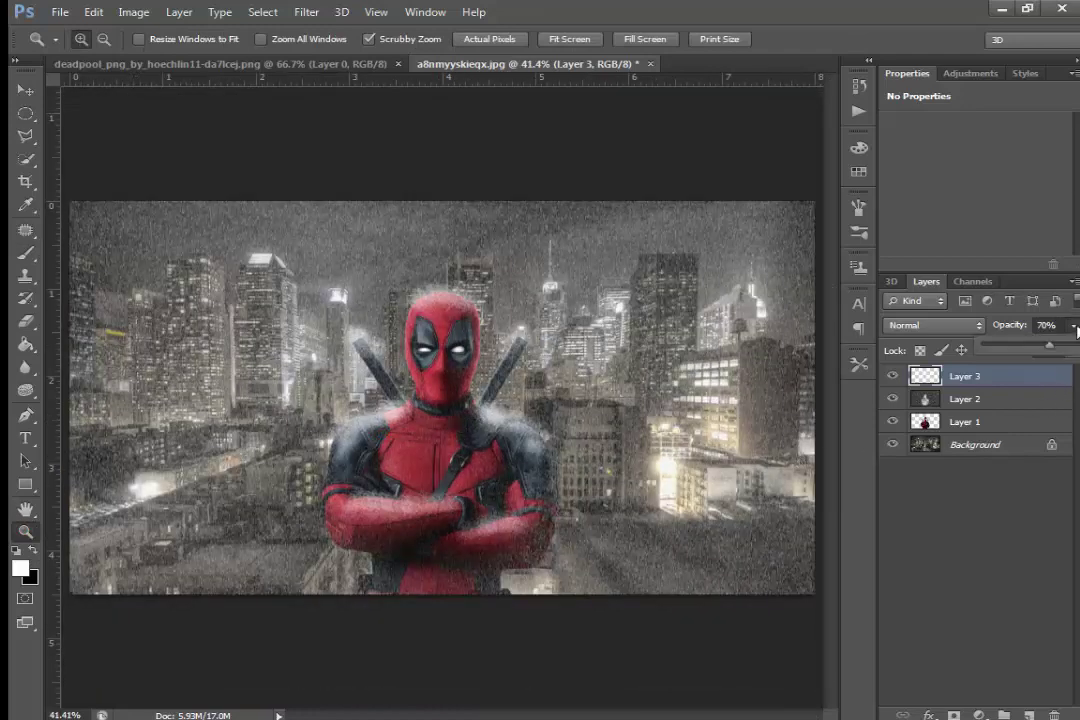
{"action": "left_click_drag", "start_coordinate": [1050, 349], "coordinate": [1066, 349]}
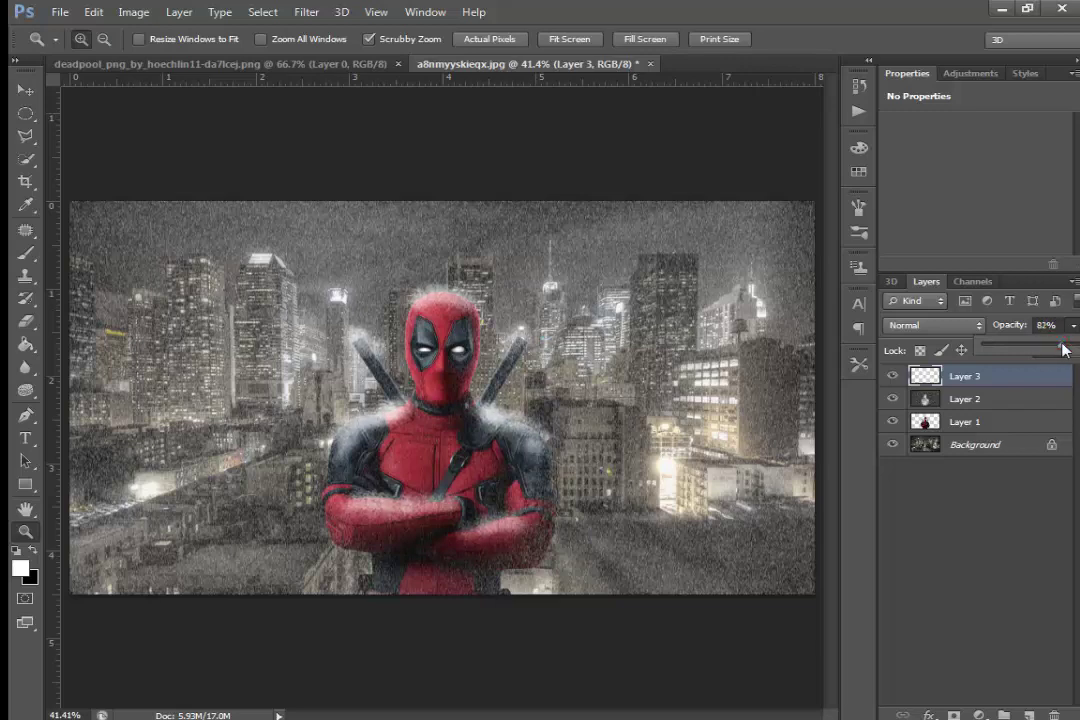
{"action": "left_click", "coordinate": [1068, 360]}
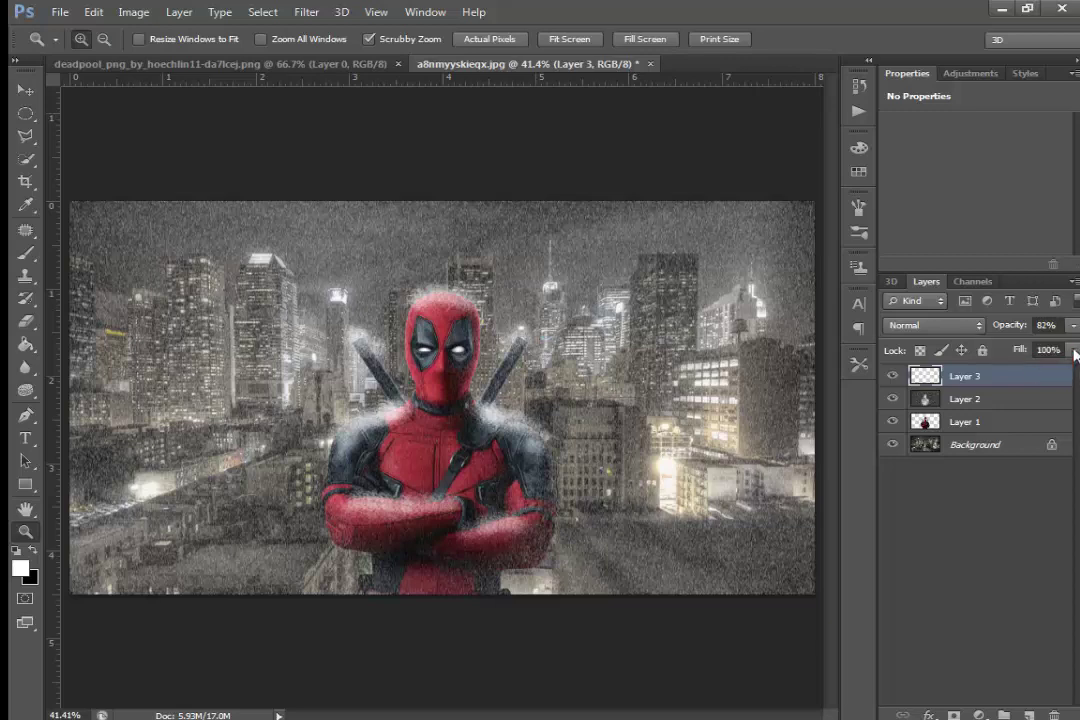
- Test Layer 3's fill, return it to 100%, and refit the image on screen
{"action": "left_click", "coordinate": [1075, 352]}
{"action": "left_click_drag", "start_coordinate": [1061, 373], "coordinate": [1070, 374]}
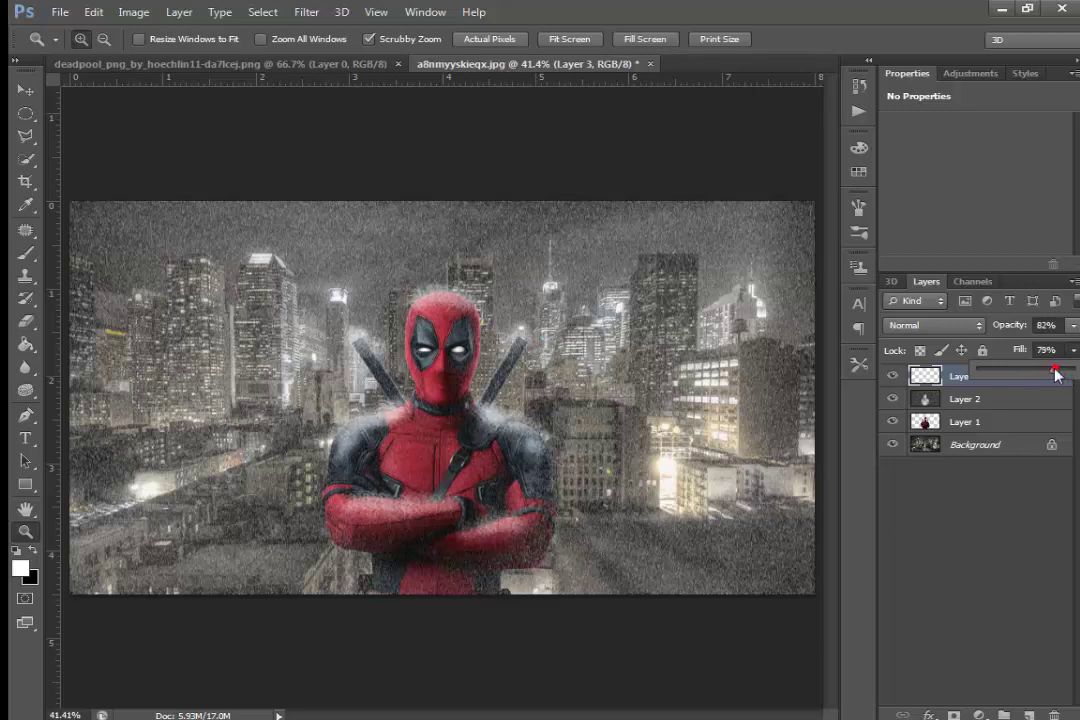
{"action": "left_click_drag", "start_coordinate": [1056, 374], "coordinate": [1076, 372]}
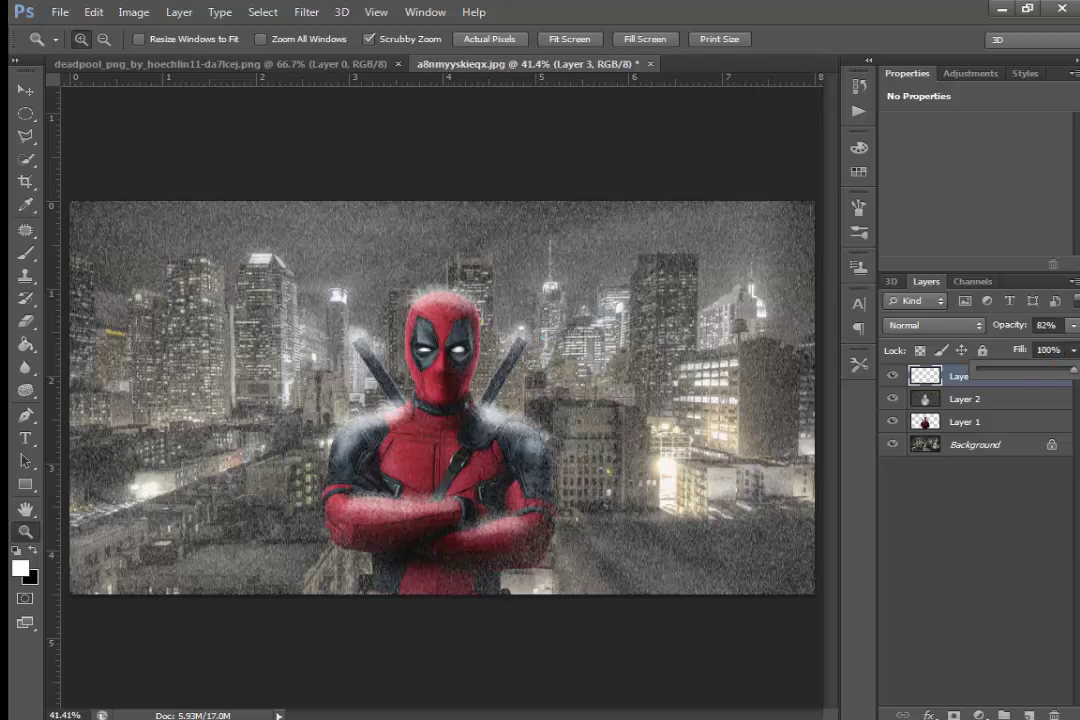
{"action": "left_click", "coordinate": [646, 378]}
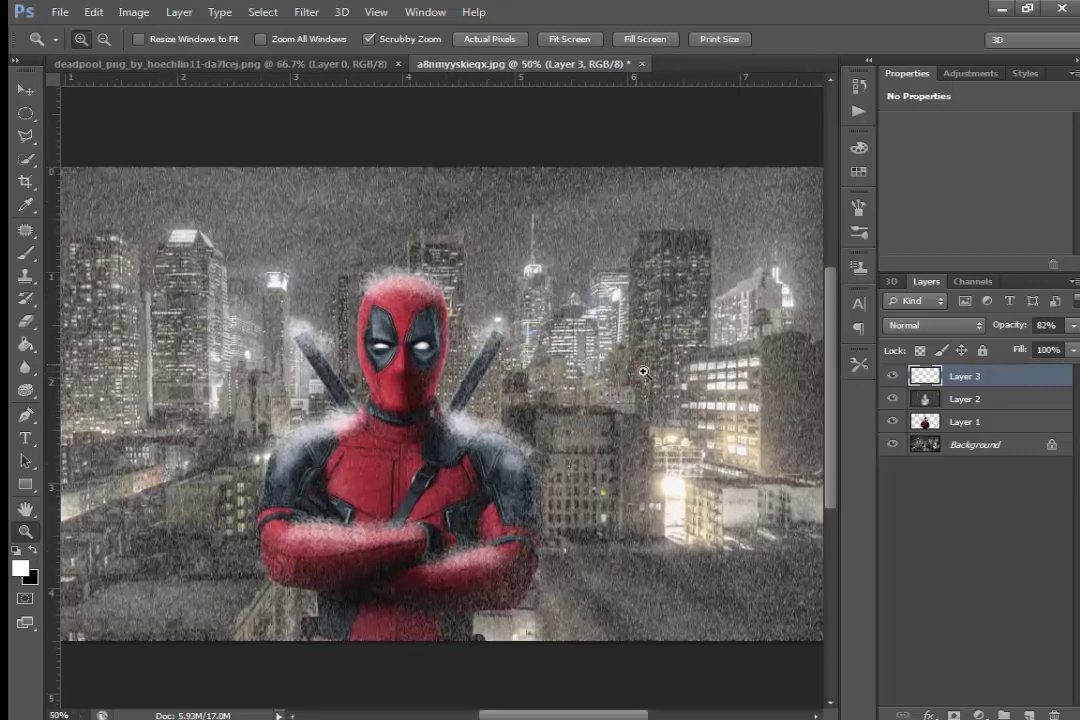
{"action": "right_click", "coordinate": [549, 372]}
{"action": "left_click", "coordinate": [610, 381]}
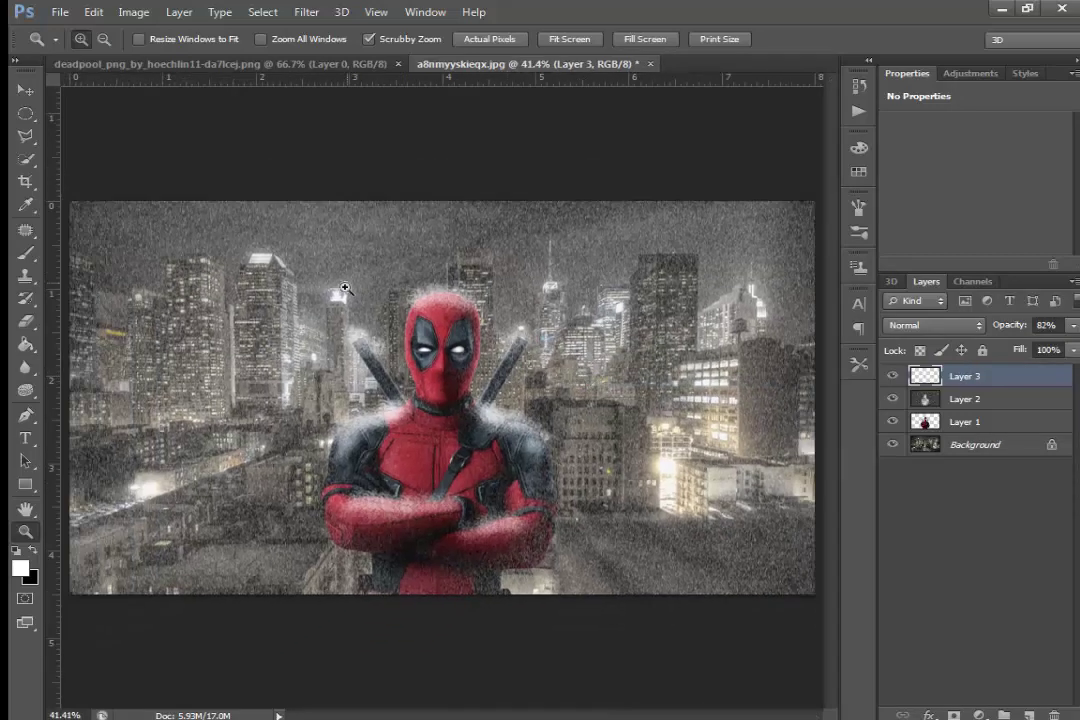
{"action": "left_click", "coordinate": [26, 89]}
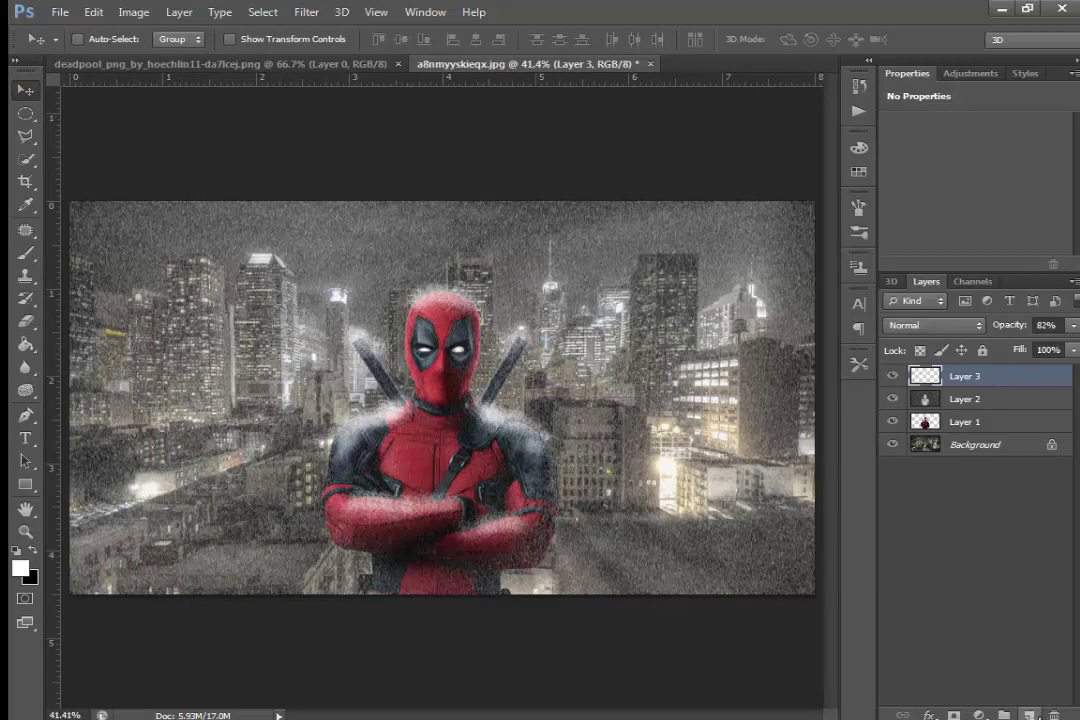
- Add a dark blue #1d3b60 Solid Color fill layer blended in Soft Light
{"action": "left_click", "coordinate": [1029, 714]}
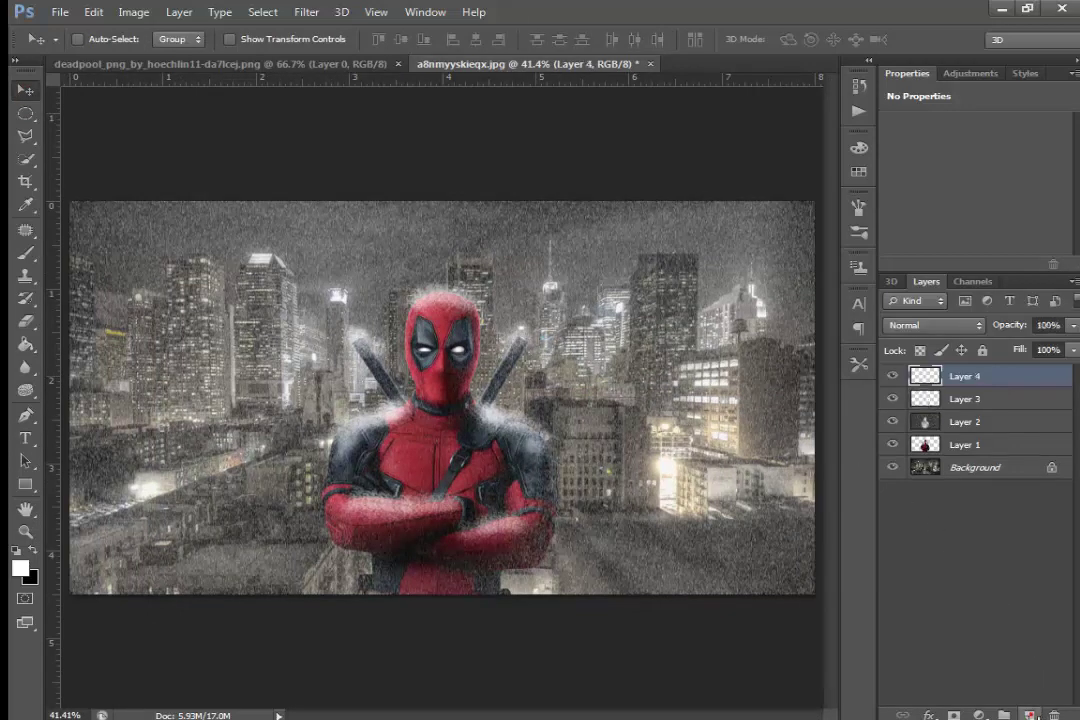
{"action": "left_click", "coordinate": [979, 714]}
{"action": "left_click", "coordinate": [988, 337]}
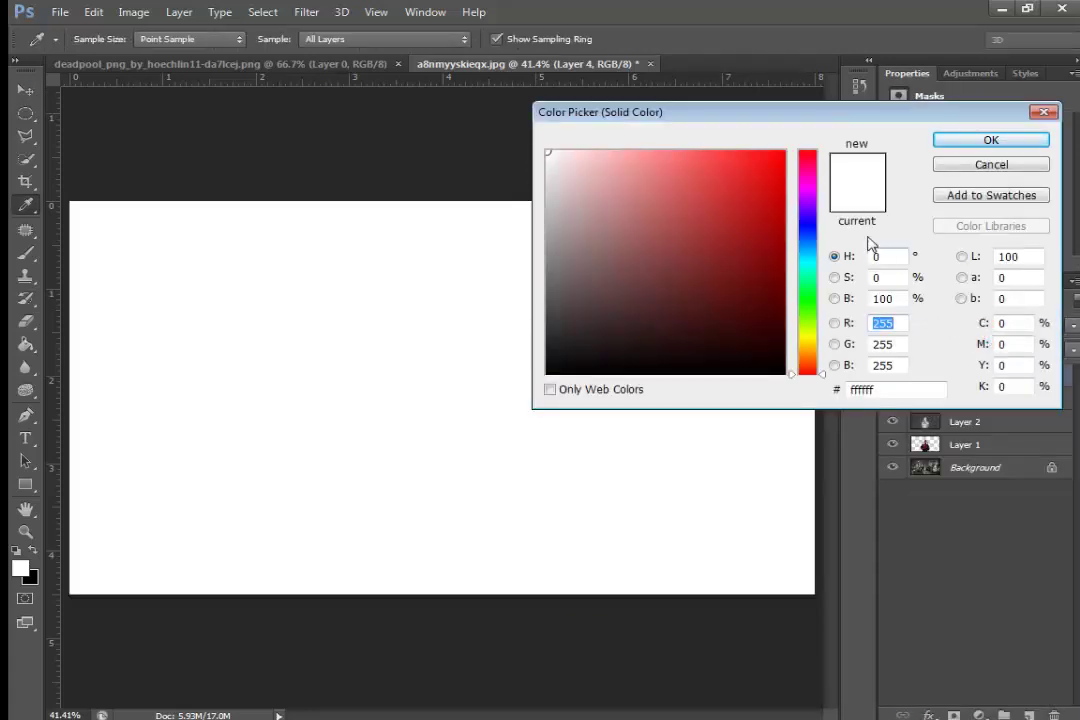
{"action": "left_click", "coordinate": [811, 241]}
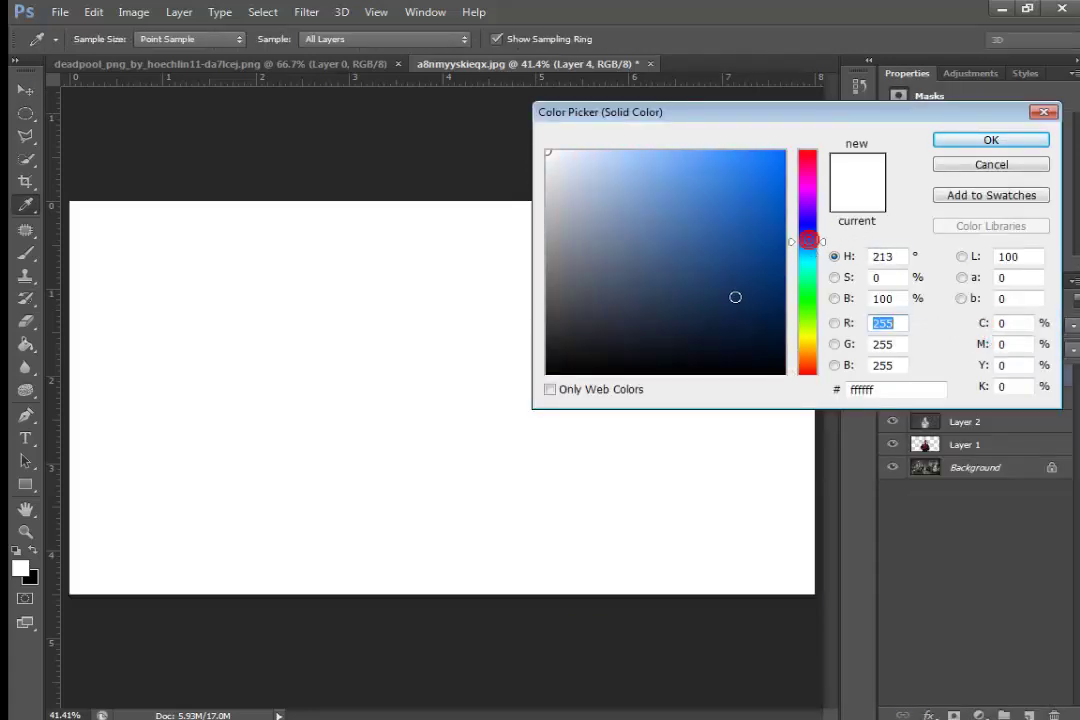
{"action": "left_click_drag", "start_coordinate": [716, 295], "coordinate": [716, 295]}
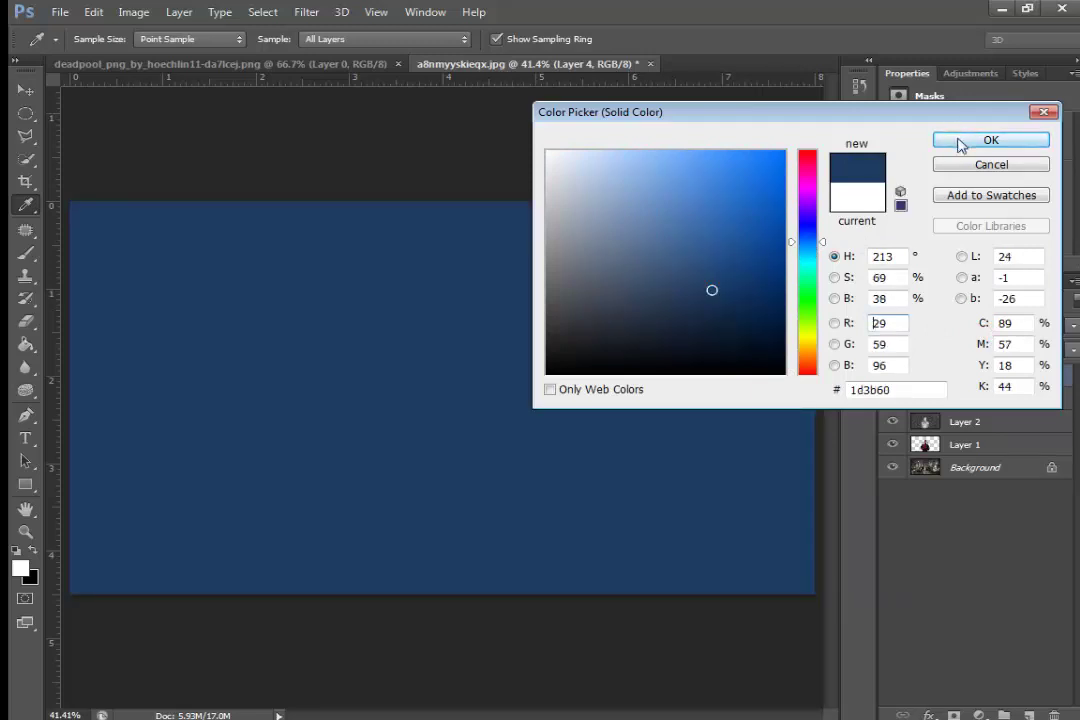
{"action": "left_click", "coordinate": [988, 140]}
{"action": "left_click", "coordinate": [966, 325]}
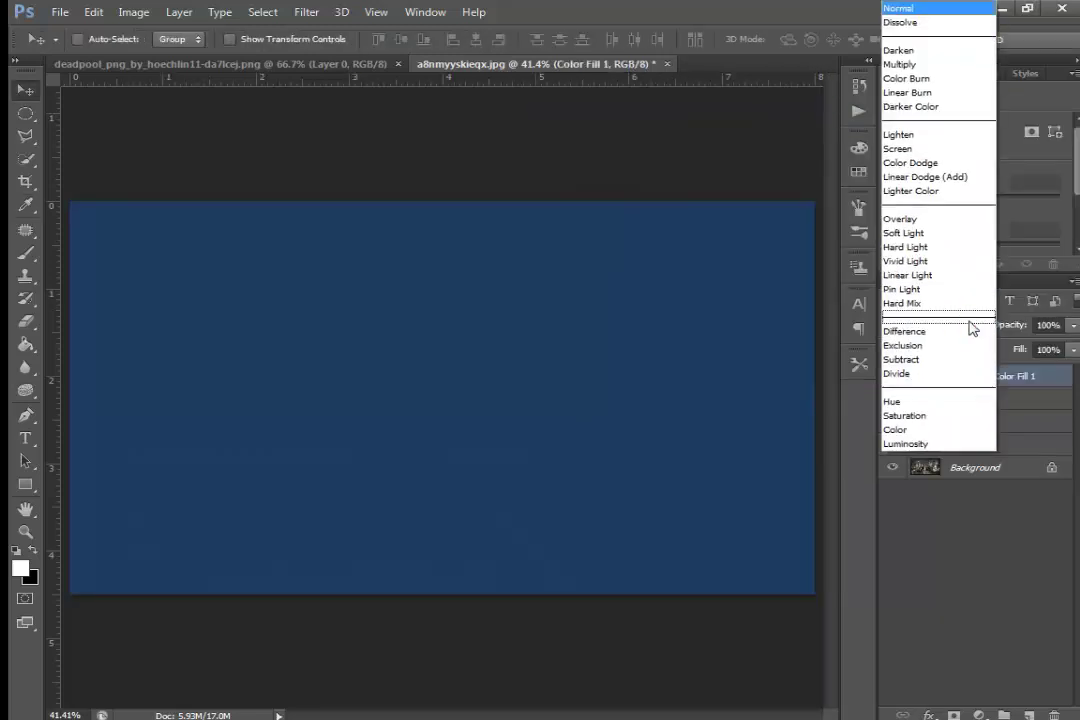
{"action": "left_click", "coordinate": [916, 232]}
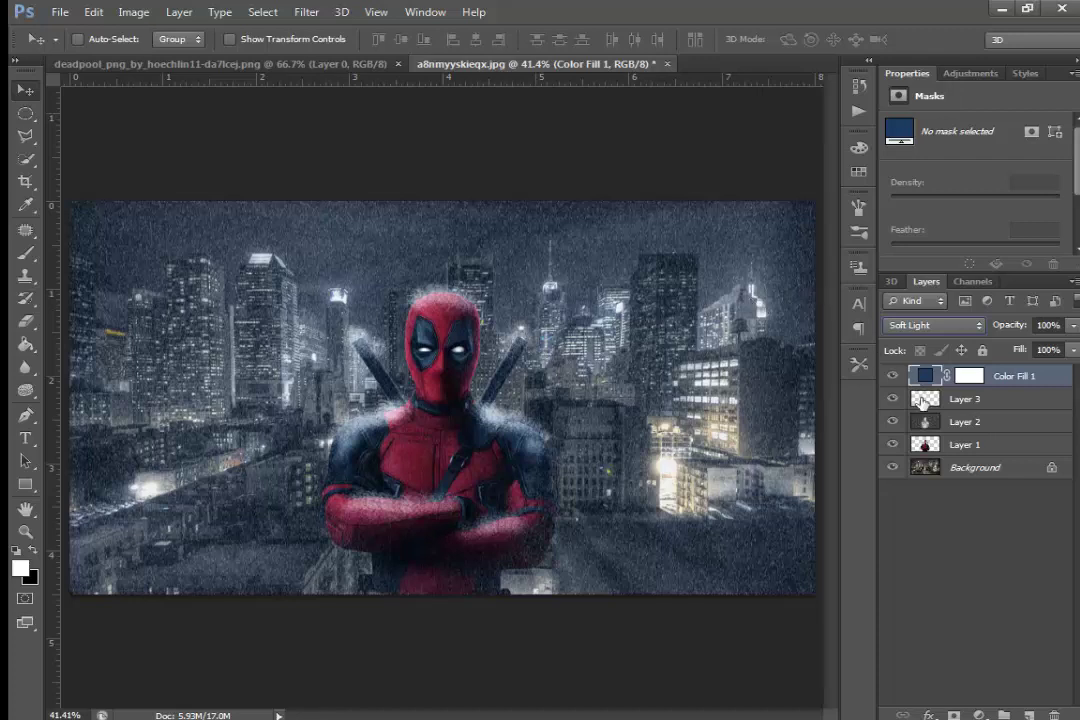
- Add a Gradient Fill layer using the Neutral Density gradient
{"action": "left_click", "coordinate": [984, 716]}
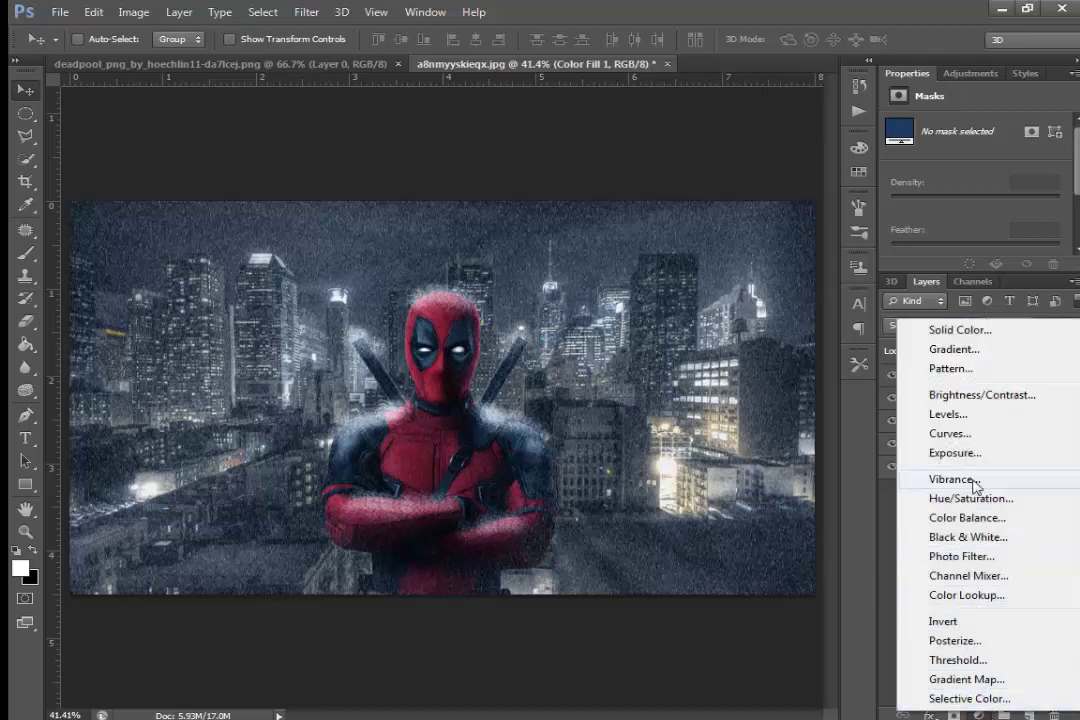
{"action": "left_click", "coordinate": [952, 349]}
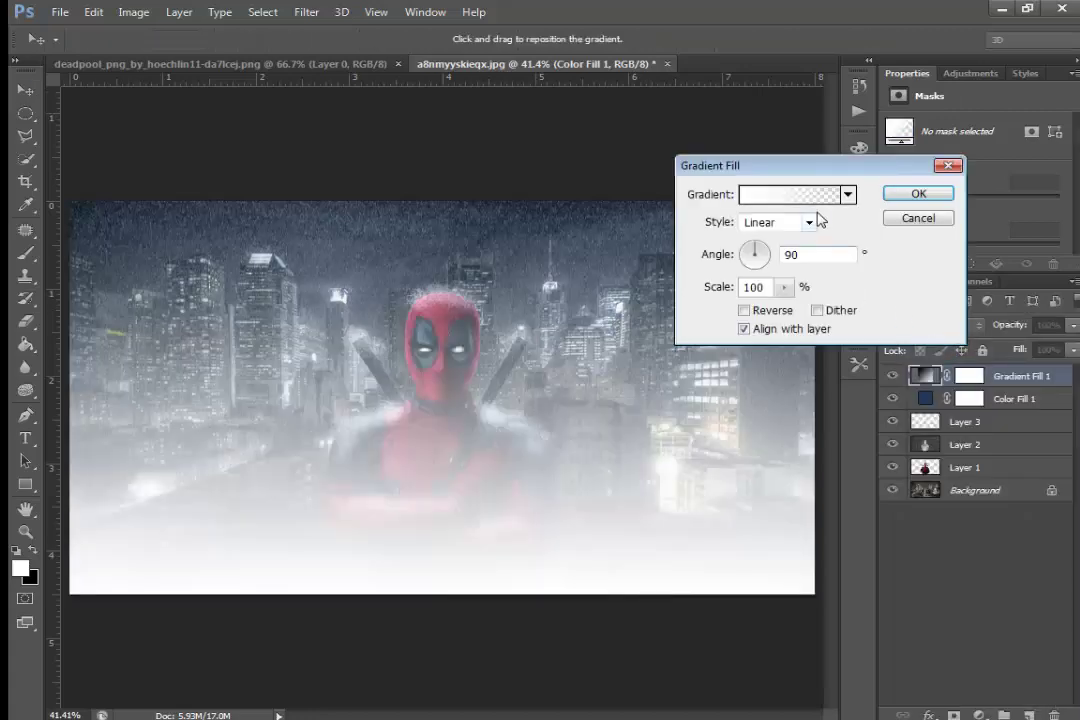
{"action": "left_click", "coordinate": [825, 203]}
{"action": "left_click", "coordinate": [772, 187]}
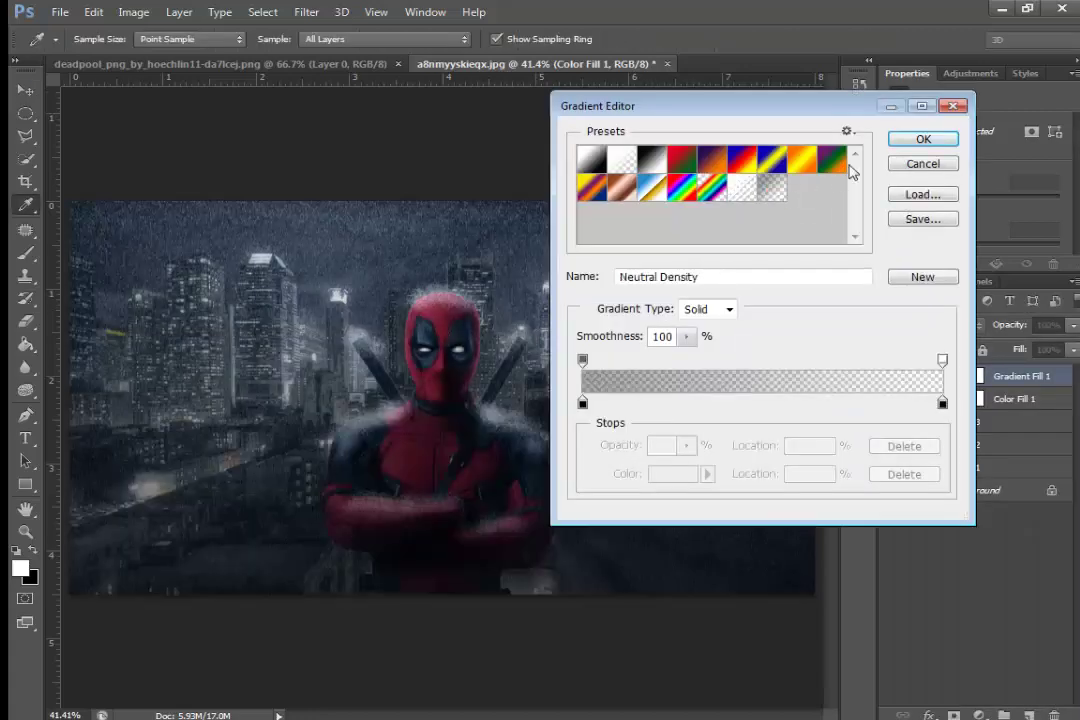
{"action": "left_click", "coordinate": [918, 140]}
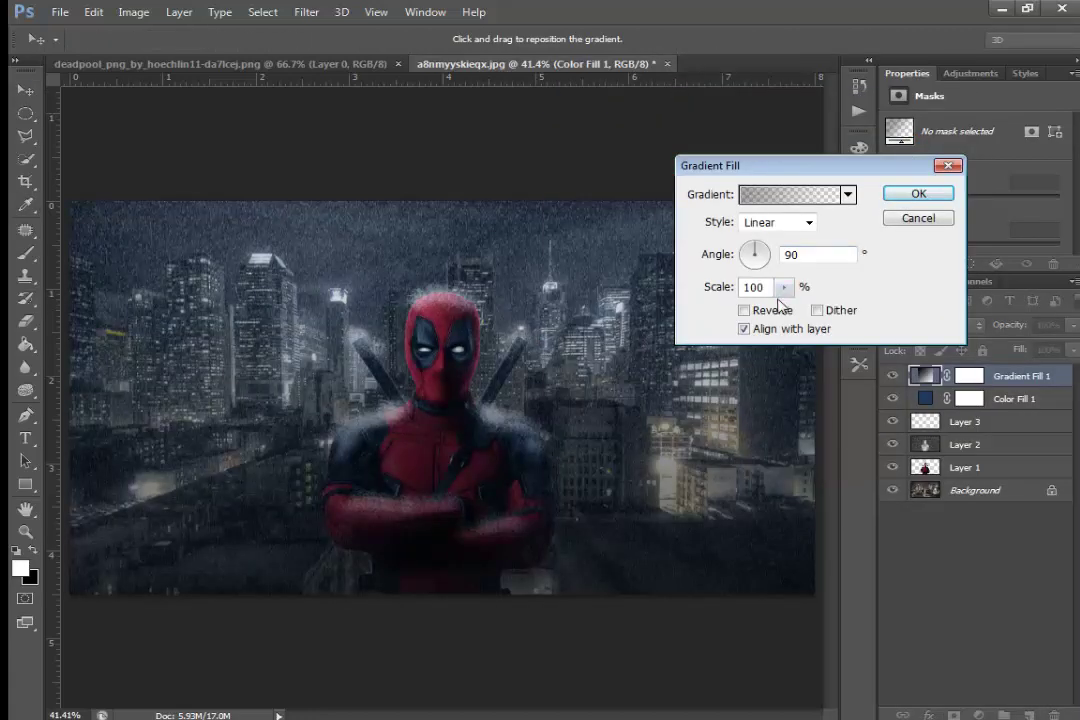
- Make the gradient radial and reversed at 288% scale, then confirm it
{"action": "left_click", "coordinate": [782, 225]}
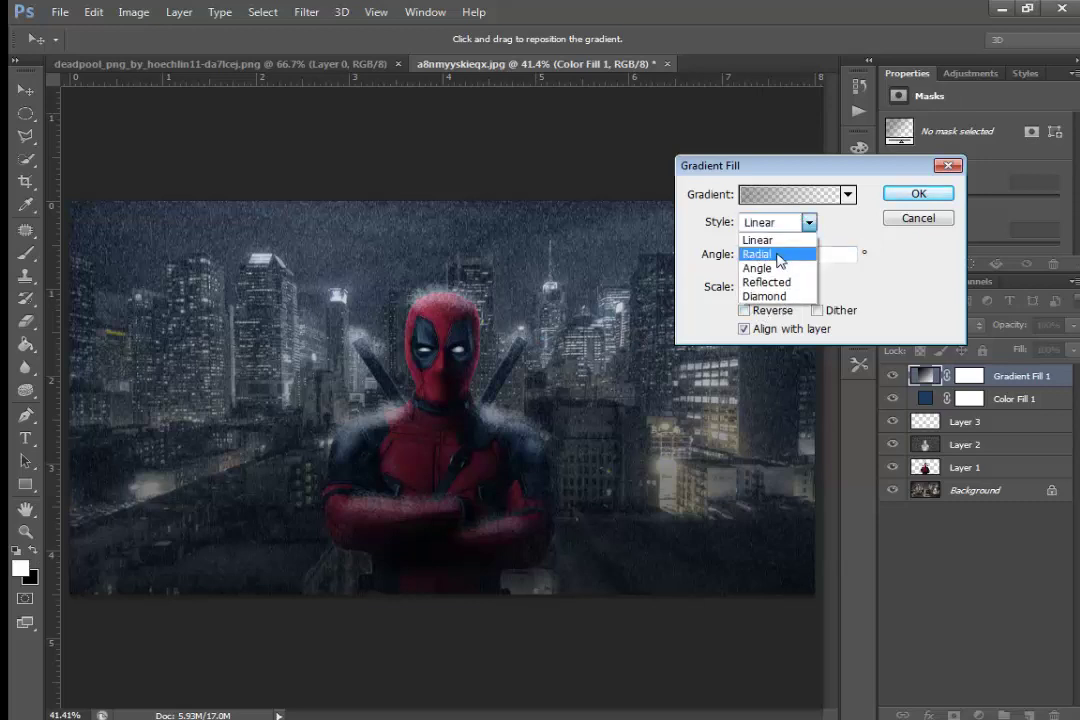
{"action": "left_click", "coordinate": [778, 258]}
{"action": "left_click", "coordinate": [743, 310]}
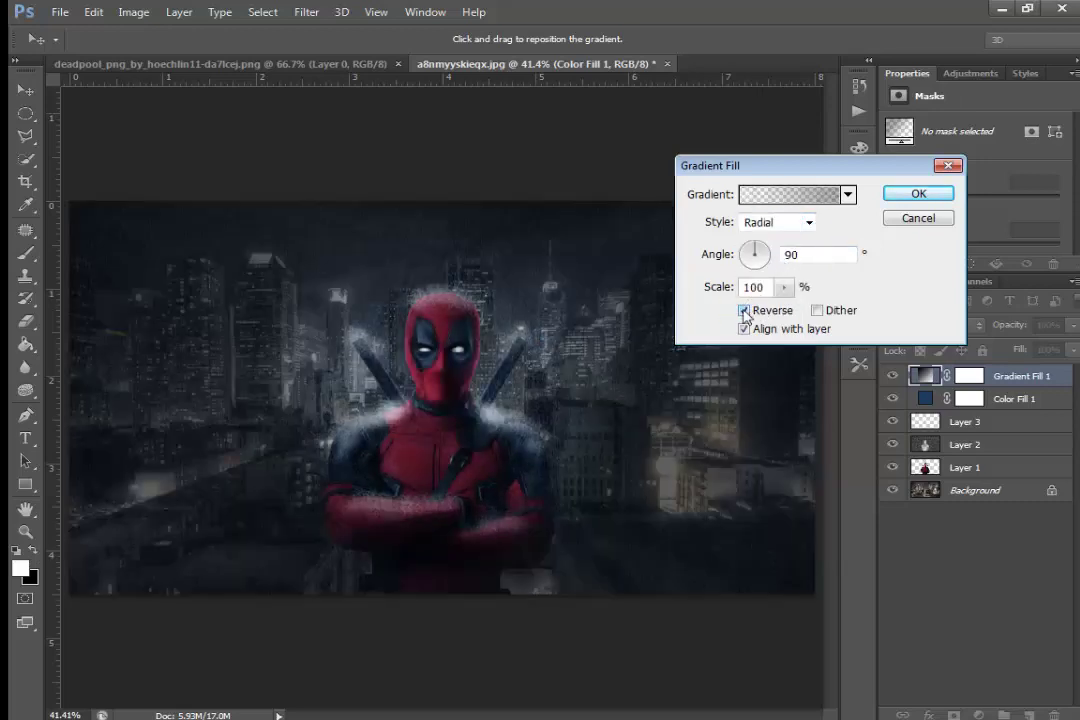
{"action": "left_click", "coordinate": [784, 287]}
{"action": "left_click_drag", "start_coordinate": [786, 303], "coordinate": [807, 312]}
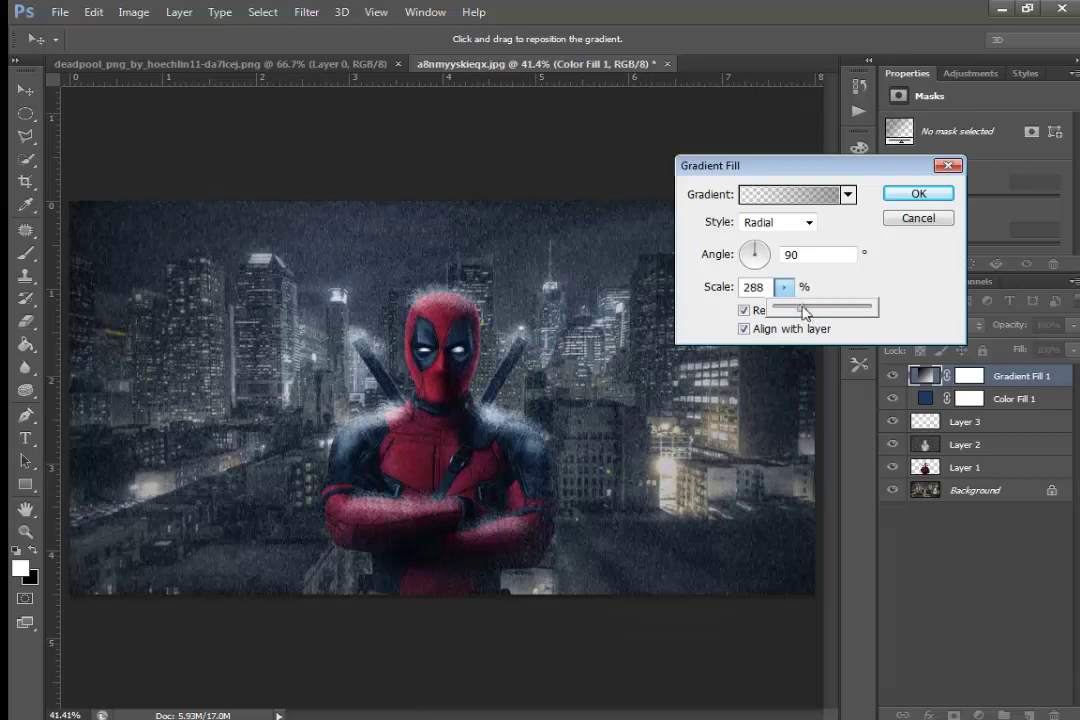
{"action": "left_click", "coordinate": [916, 194]}
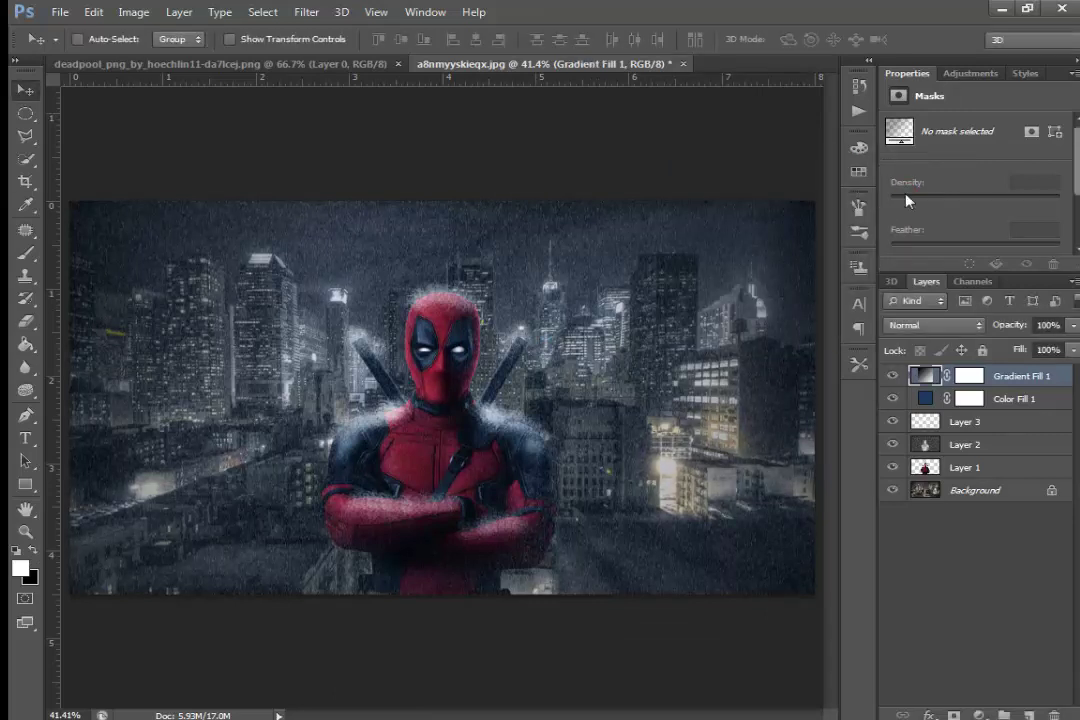
{"action": "left_click", "coordinate": [1001, 472]}
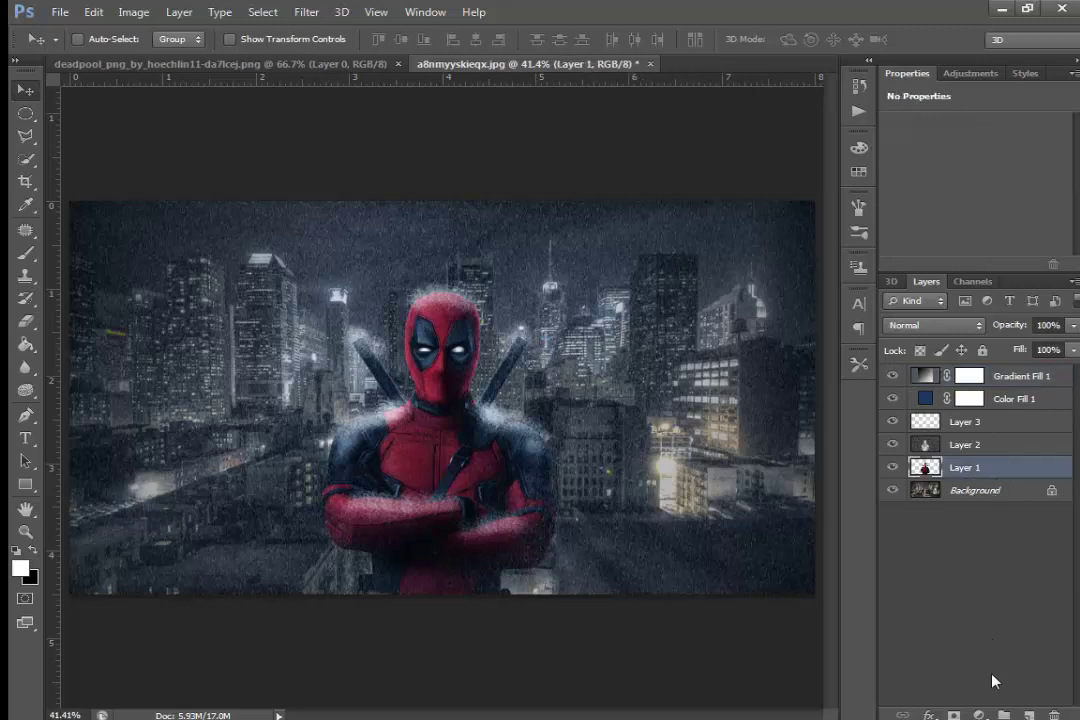
- Add a Hue/Saturation layer above Layer 1 that samples the Reds and drops their saturation to -53
{"action": "left_click", "coordinate": [984, 715]}
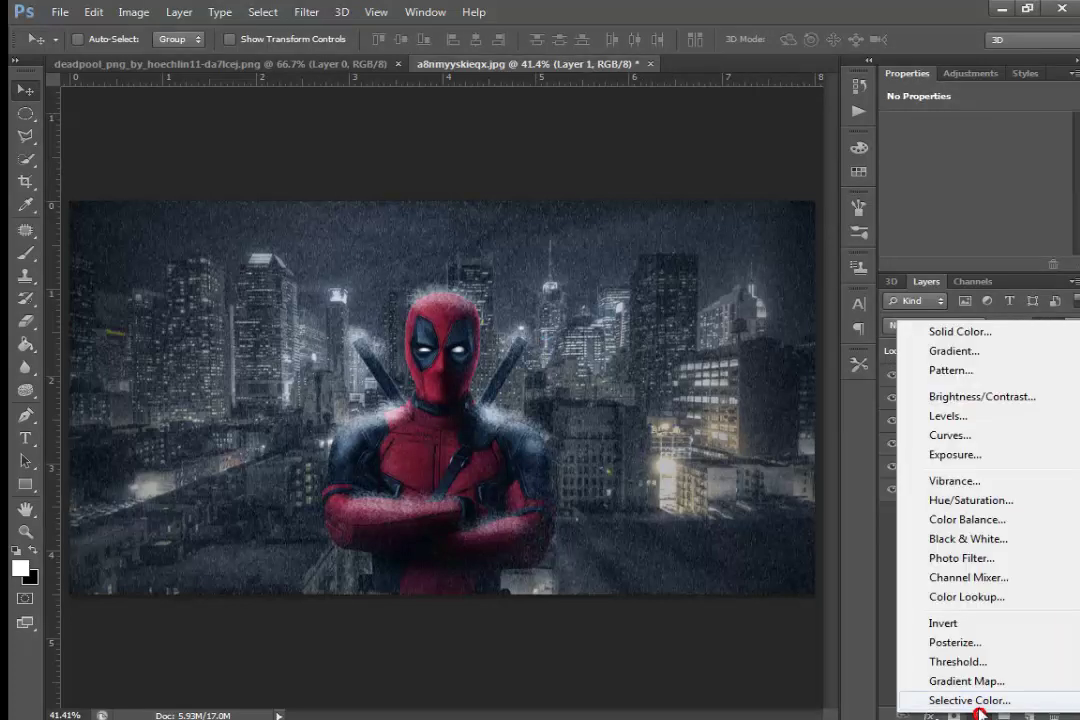
{"action": "left_click", "coordinate": [981, 503]}
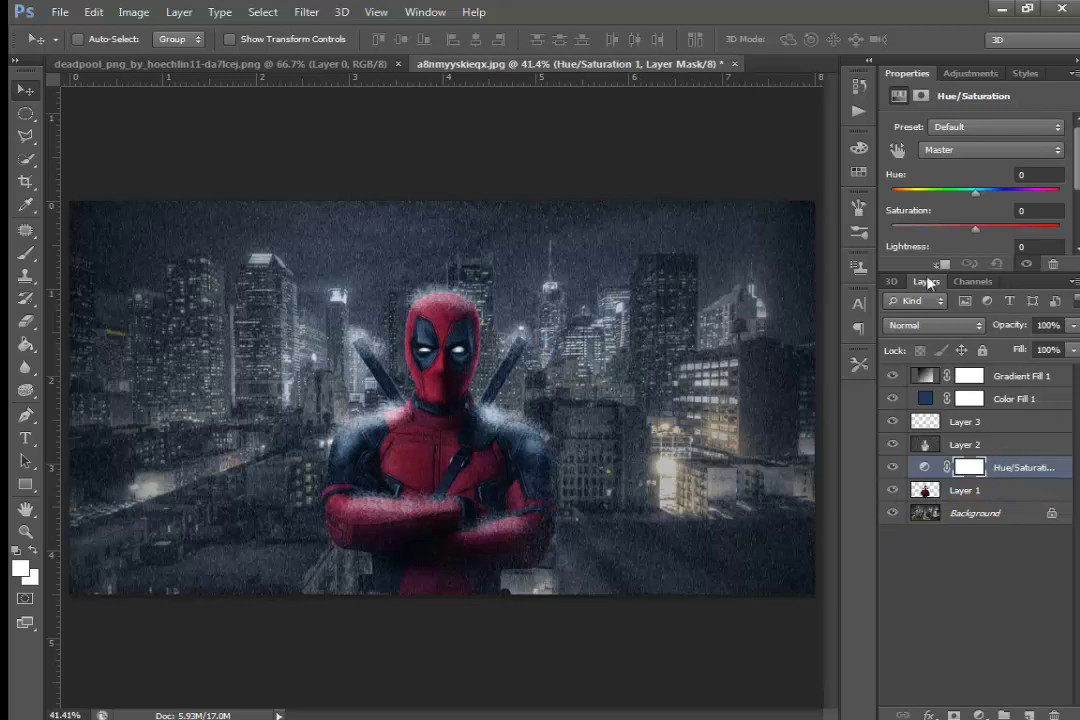
{"action": "left_click", "coordinate": [897, 150]}
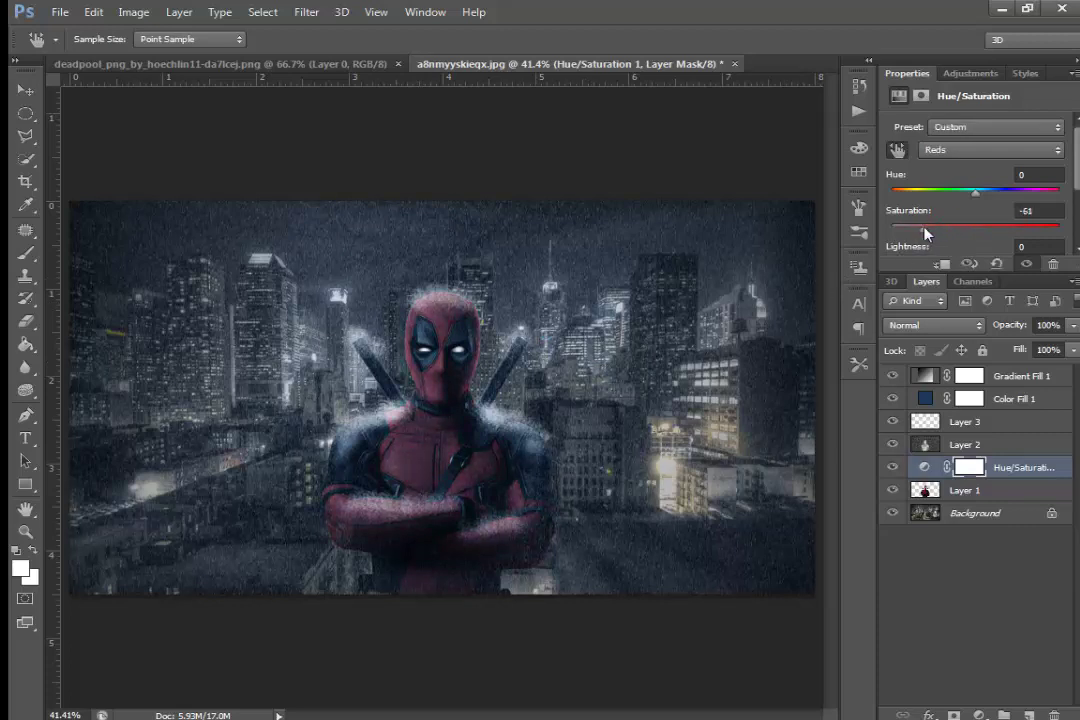
{"action": "mouse_move", "coordinate": [924, 233]}
{"action": "left_mouse_down"}
{"action": "mouse_move", "coordinate": [911, 233]}
{"action": "mouse_move", "coordinate": [930, 233]}
{"action": "left_mouse_up"}
{"action": "left_click", "coordinate": [24, 90]}
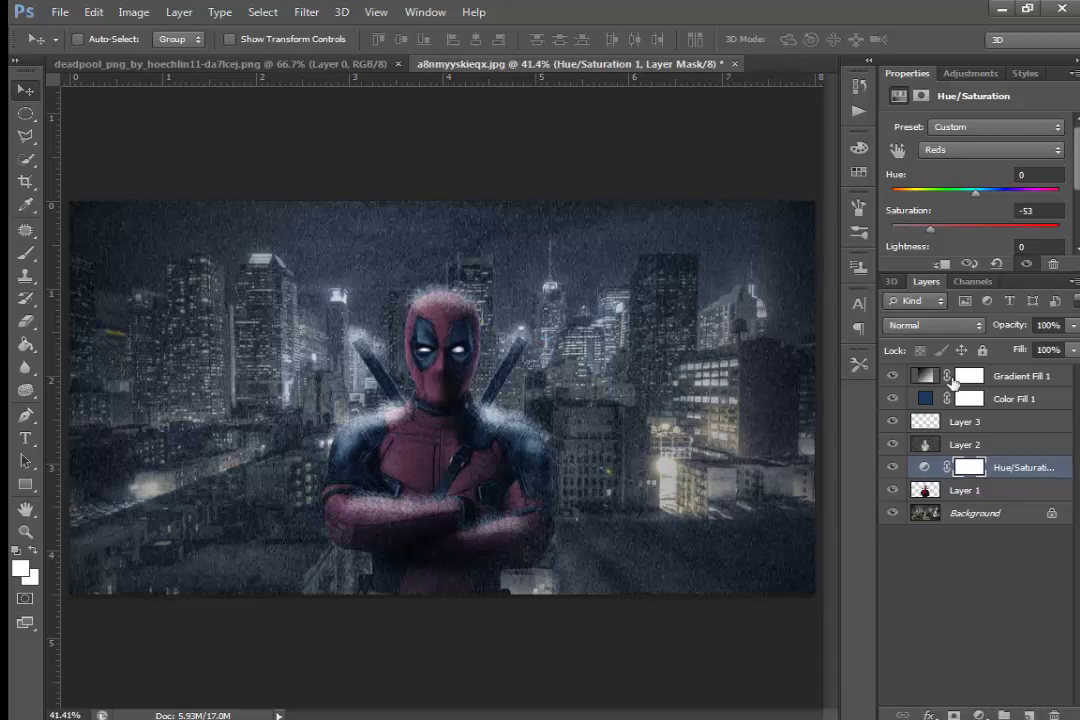
{"action": "left_click", "coordinate": [1033, 572]}
- Create Layer 4 just below Layer 1 and pick a soft round brush with 0% hardness
{"action": "key", "text": "ctrl+shift+alt+n"}
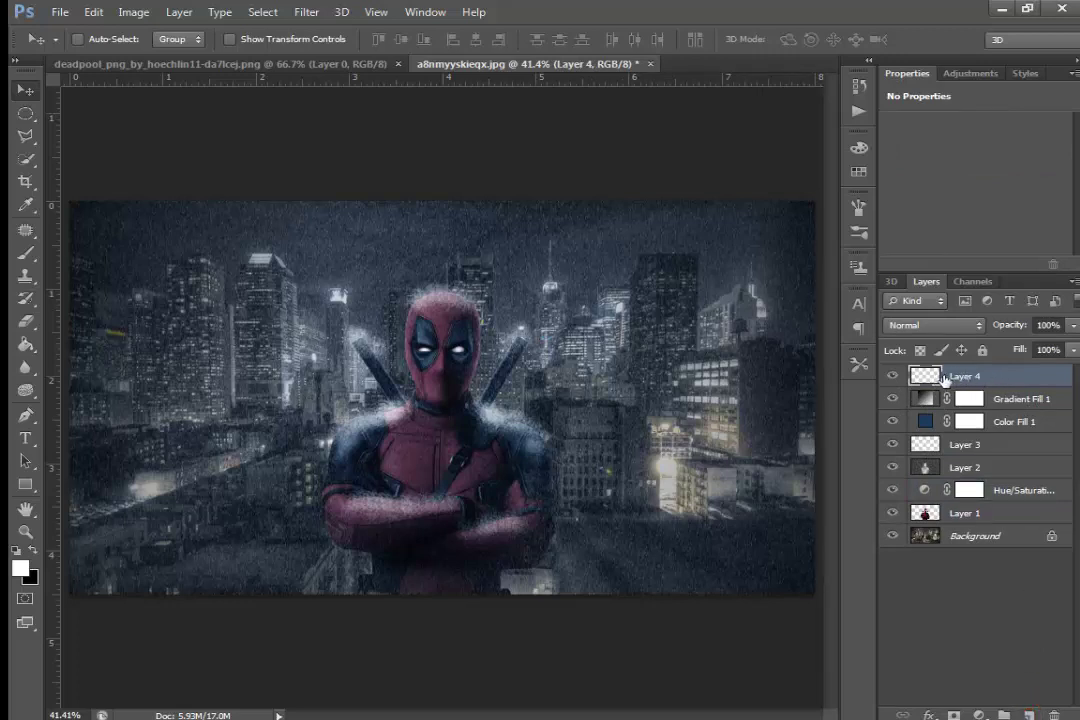
{"action": "left_click_drag", "start_coordinate": [951, 376], "coordinate": [961, 528]}
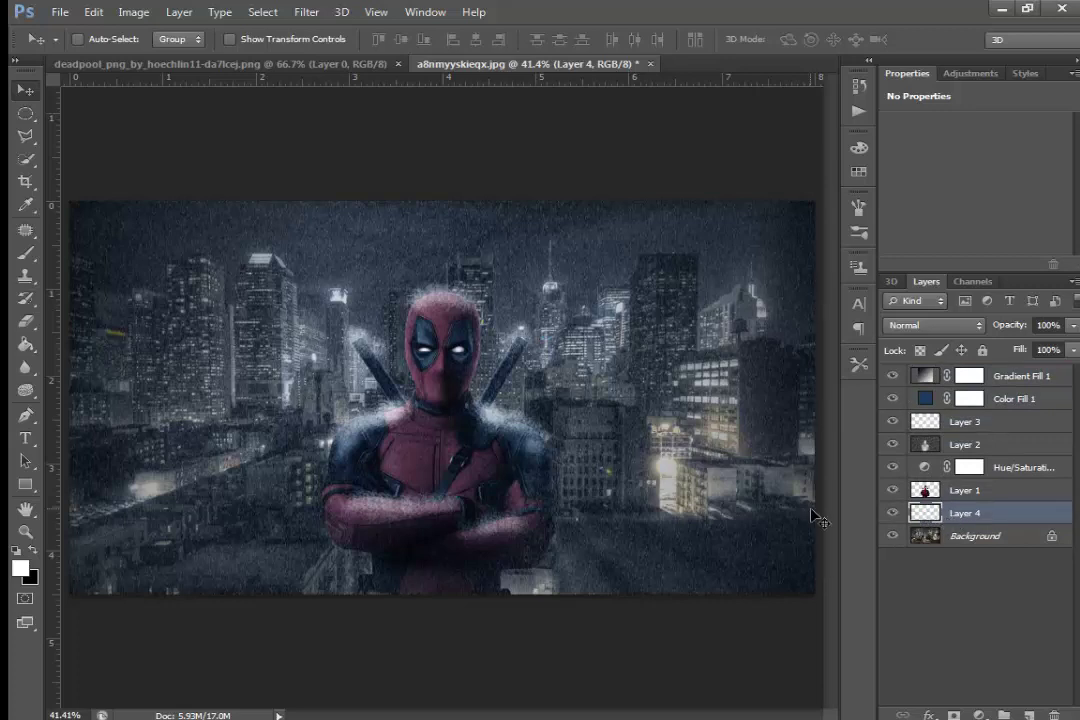
{"action": "left_click", "coordinate": [26, 253]}
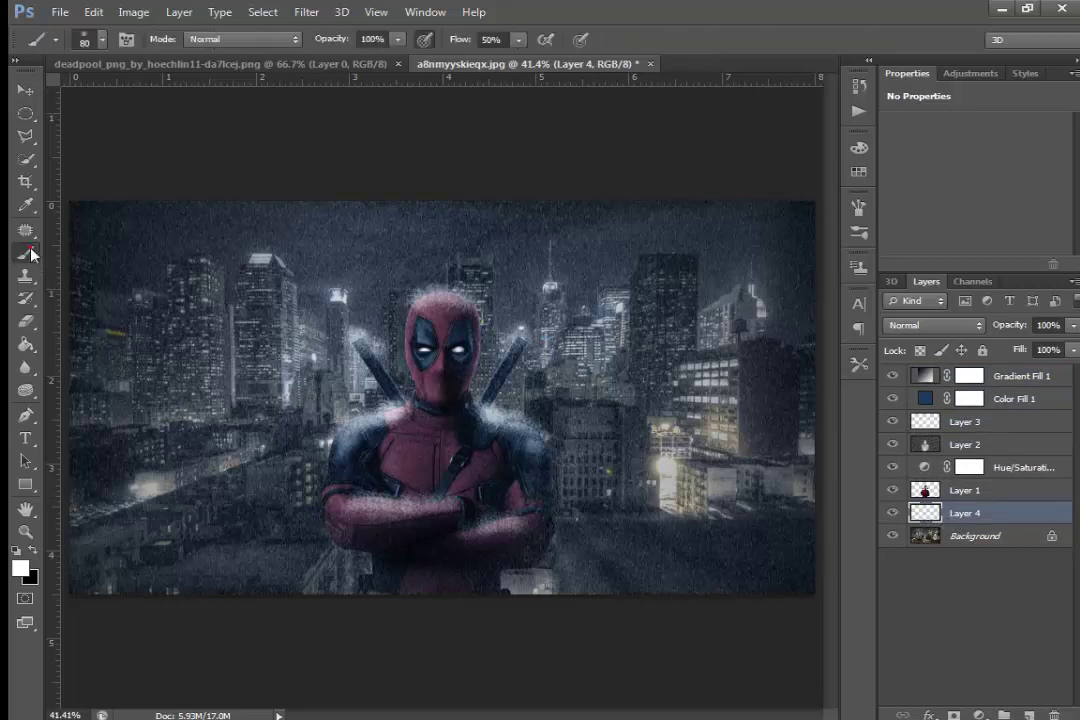
{"action": "left_click", "coordinate": [103, 42]}
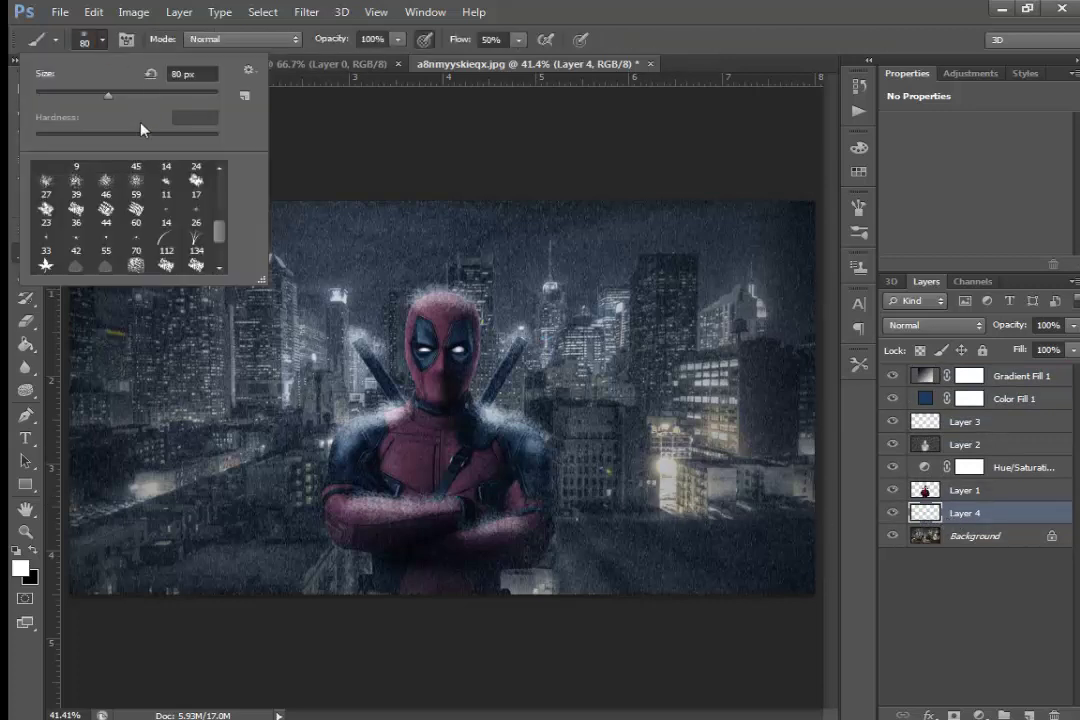
{"action": "left_click_drag", "start_coordinate": [219, 231], "coordinate": [222, 178]}
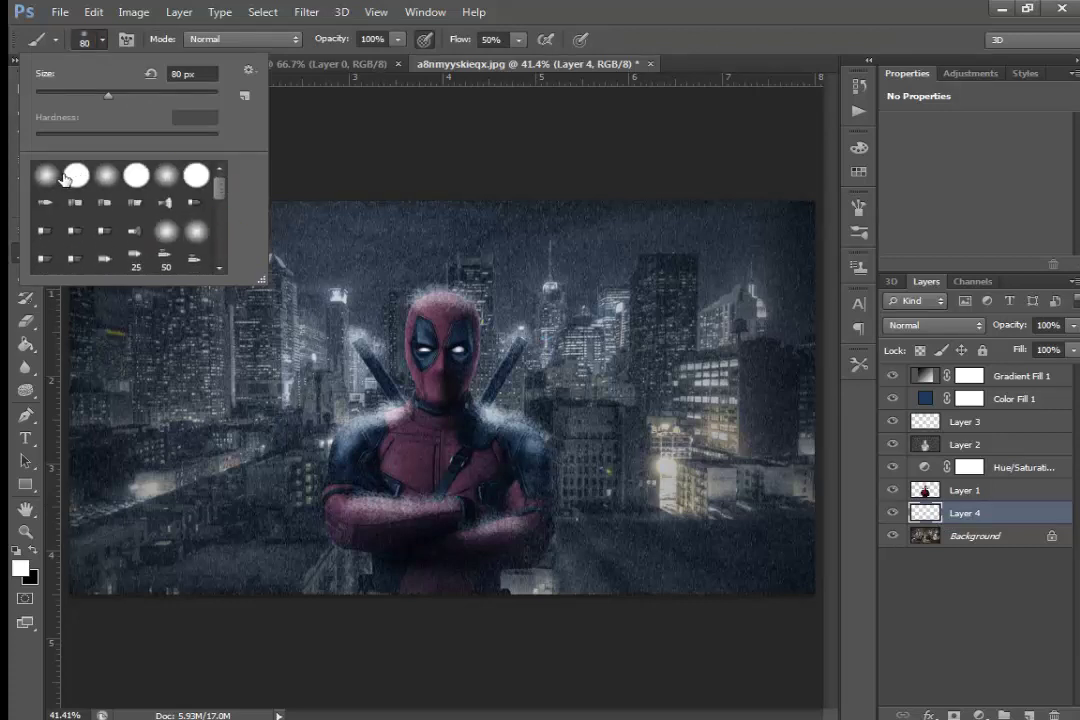
{"action": "left_click", "coordinate": [47, 175]}
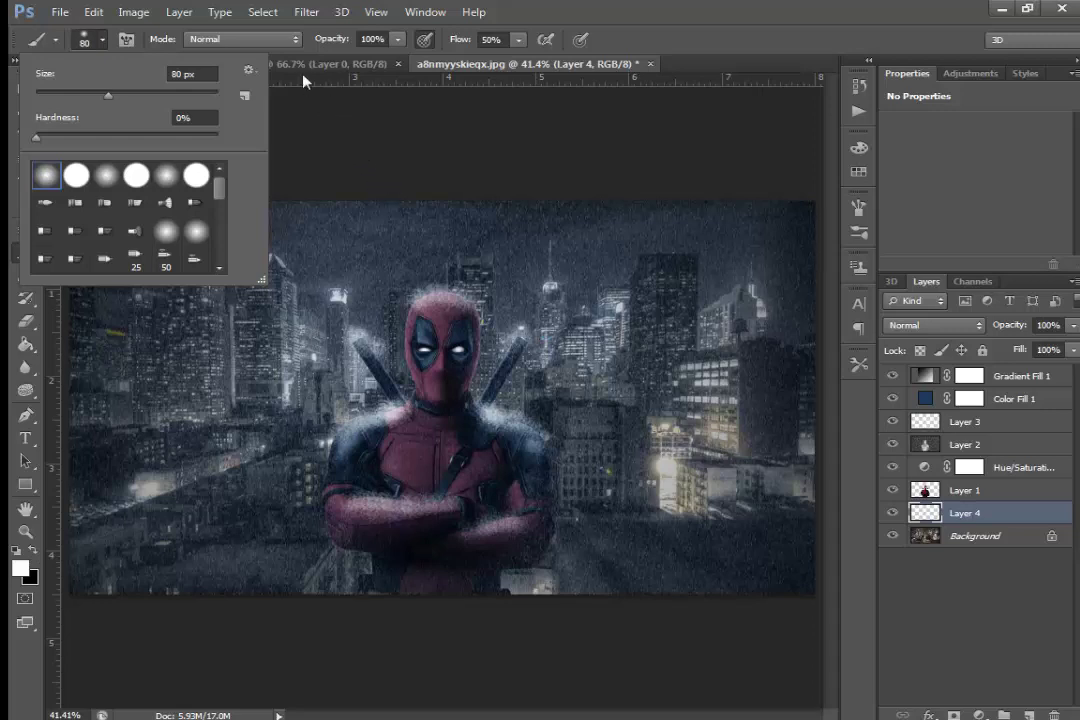
- Set the brush to Normal blend mode at about 70% opacity
{"action": "left_click", "coordinate": [297, 44]}
{"action": "left_click", "coordinate": [298, 40]}
{"action": "left_click", "coordinate": [277, 53]}
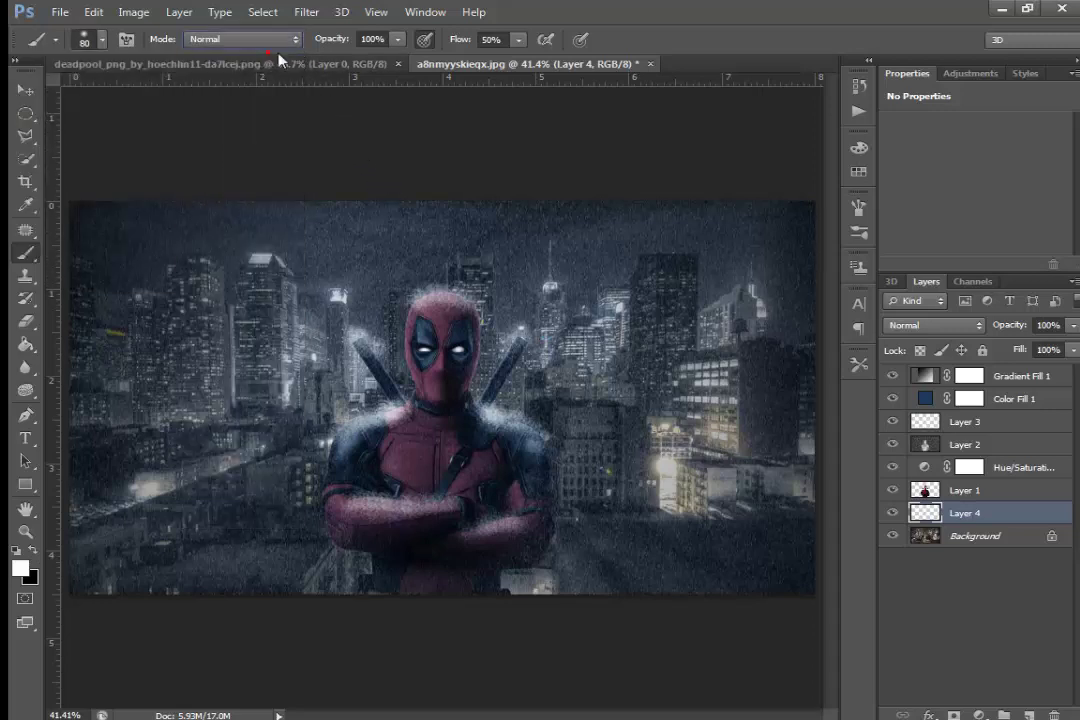
{"action": "left_click", "coordinate": [397, 44]}
{"action": "left_click_drag", "start_coordinate": [393, 60], "coordinate": [368, 60]}
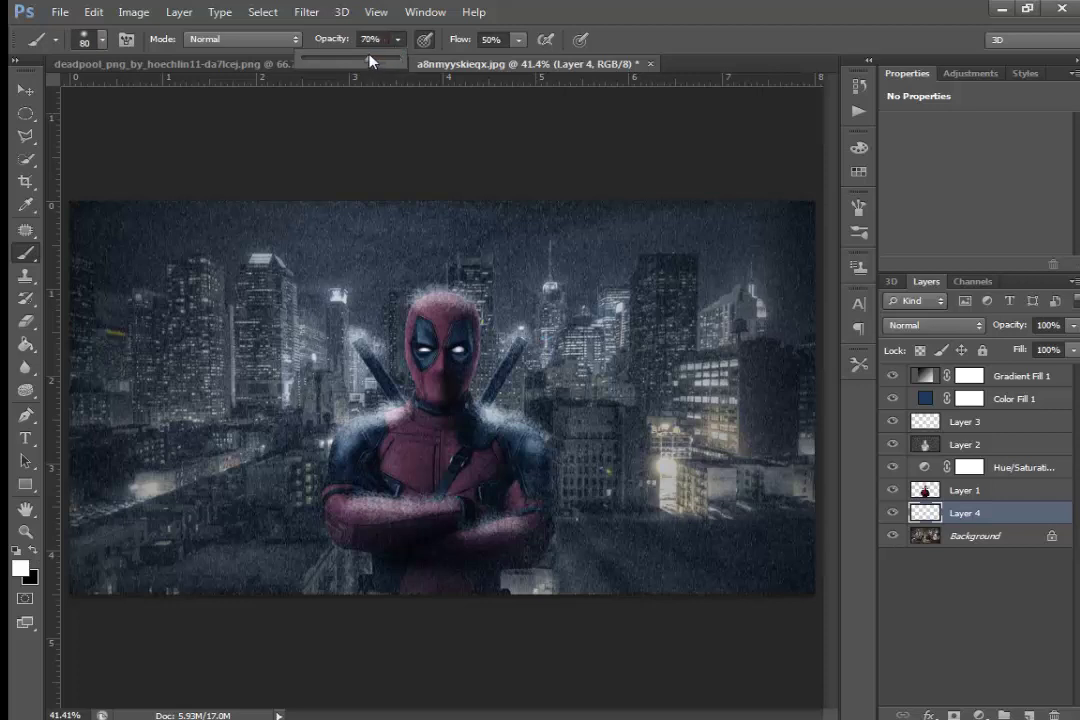
- At a 300 px brush size, paint white glow around Deadpool's chest, neck and shoulders
{"action": "key", "text": "bracketright"}
{"action": "key", "text": "bracketright"}
{"action": "key", "text": "bracketright"}
{"action": "key", "text": "bracketright"}
{"action": "key", "text": "bracketright"}
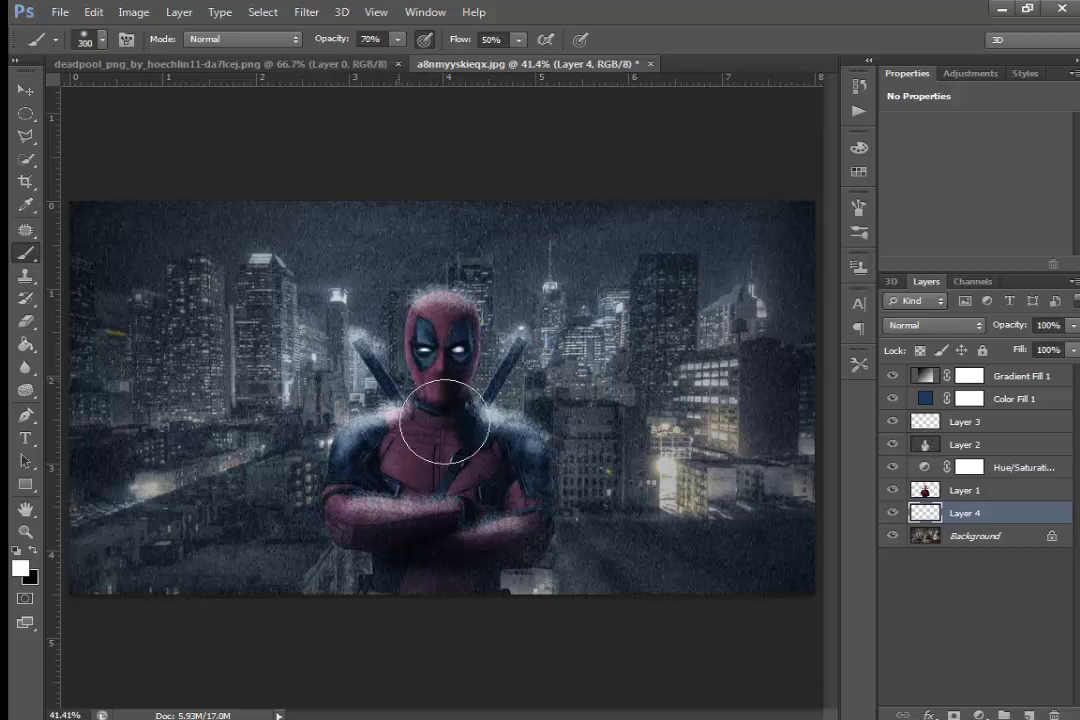
{"action": "key", "text": "bracketright"}
{"action": "key", "text": "bracketright"}
{"action": "key", "text": "bracketright"}
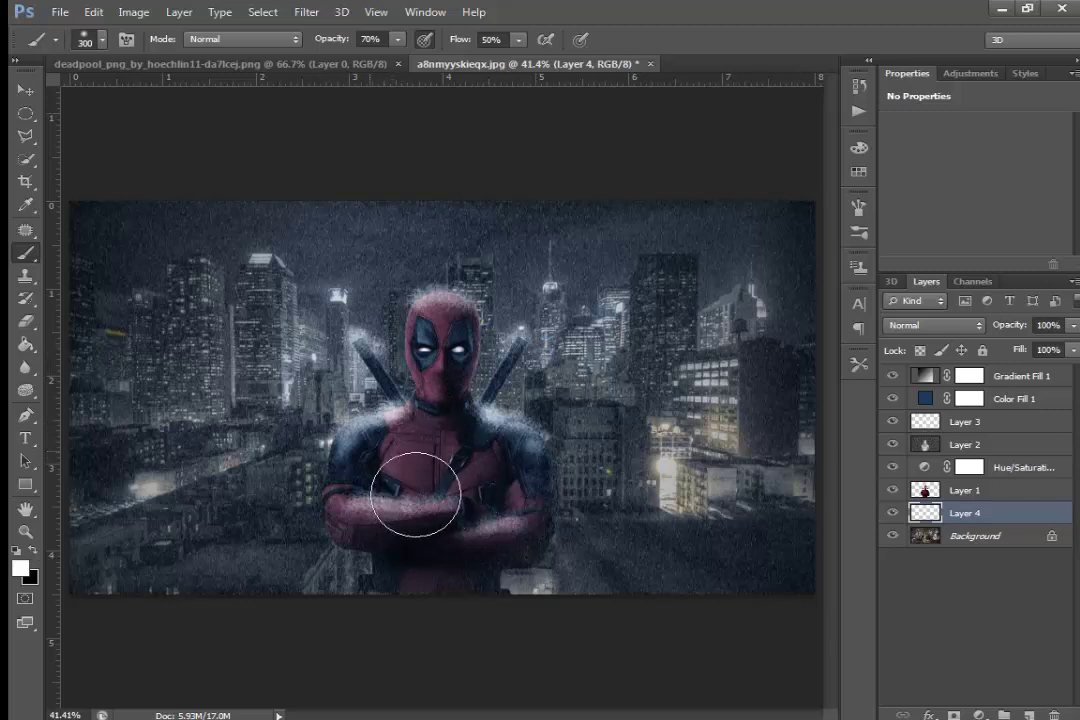
{"action": "mouse_move", "coordinate": [415, 470]}
{"action": "left_mouse_down"}
{"action": "mouse_move", "coordinate": [438, 470]}
{"action": "mouse_move", "coordinate": [485, 367]}
{"action": "mouse_move", "coordinate": [458, 378]}
{"action": "mouse_move", "coordinate": [506, 337]}
{"action": "mouse_move", "coordinate": [477, 397]}
{"action": "left_mouse_up"}
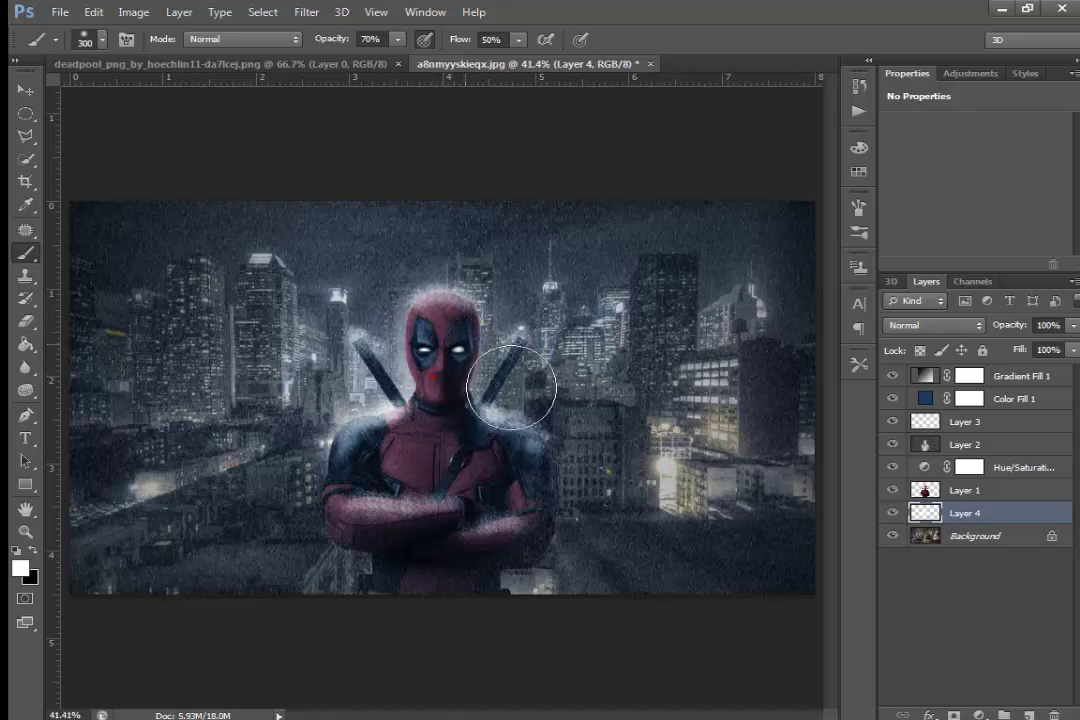
{"action": "mouse_move", "coordinate": [512, 441]}
{"action": "left_mouse_down"}
{"action": "mouse_move", "coordinate": [585, 518]}
{"action": "mouse_move", "coordinate": [571, 550]}
{"action": "mouse_move", "coordinate": [559, 506]}
{"action": "mouse_move", "coordinate": [569, 554]}
{"action": "mouse_move", "coordinate": [522, 468]}
{"action": "left_mouse_up"}
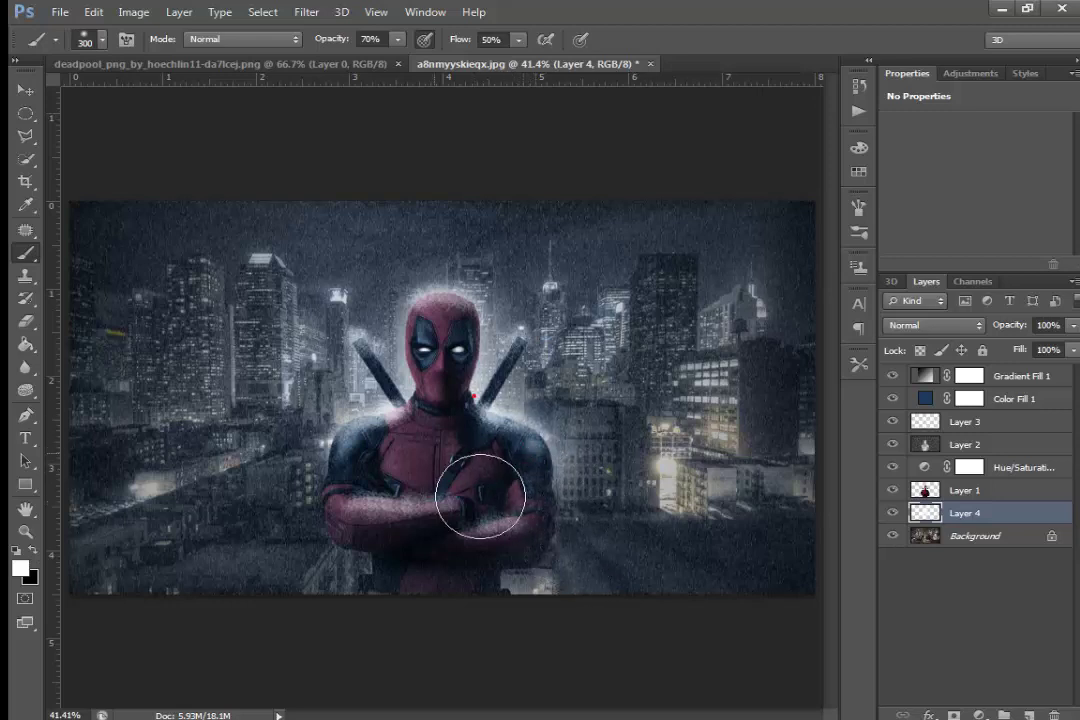
{"action": "left_click_drag", "start_coordinate": [361, 416], "coordinate": [456, 418]}
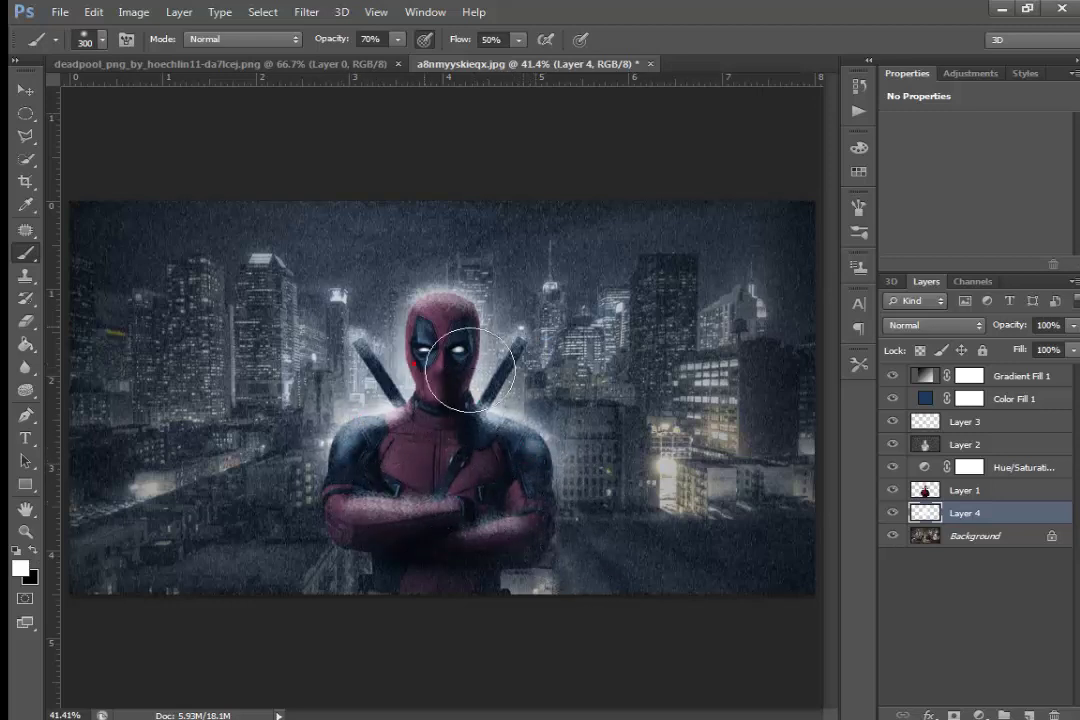
- Enlarge the brush to 1600 px and dab a pale white haze across the upper sky
{"action": "key", "text": "bracketright"}
{"action": "key", "text": "bracketright"}
{"action": "key", "text": "bracketright"}
{"action": "key", "text": "bracketright"}
{"action": "key", "text": "bracketright"}
{"action": "key", "text": "bracketright"}
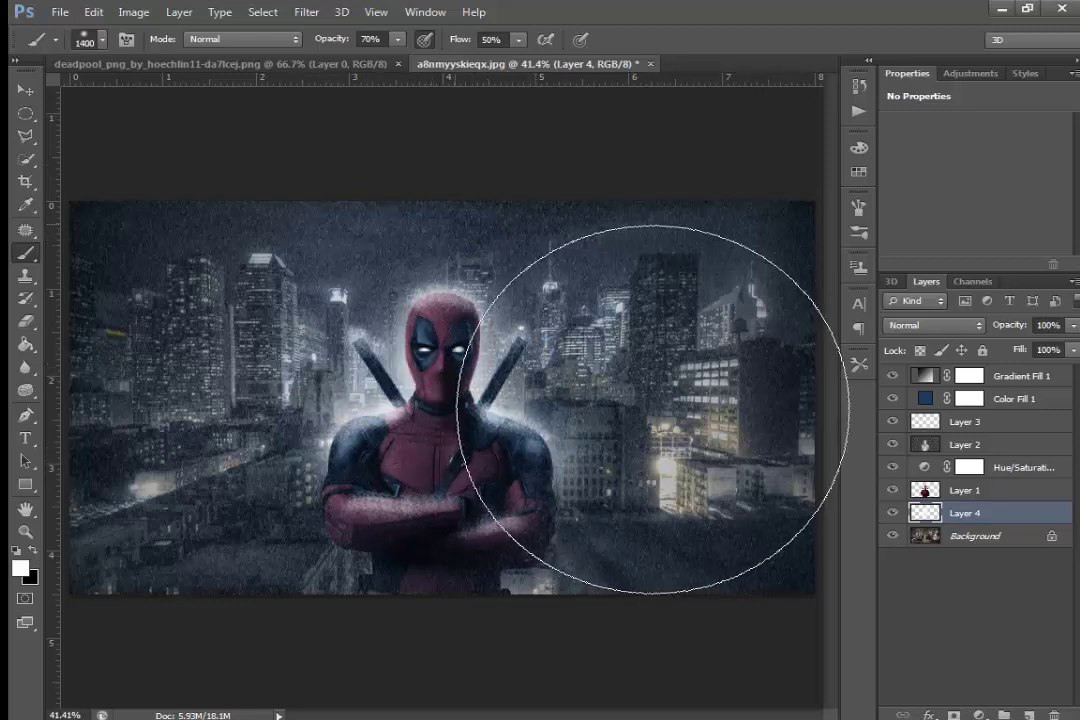
{"action": "key", "text": "bracketright"}
{"action": "key", "text": "bracketright"}
{"action": "key", "text": "bracketright"}
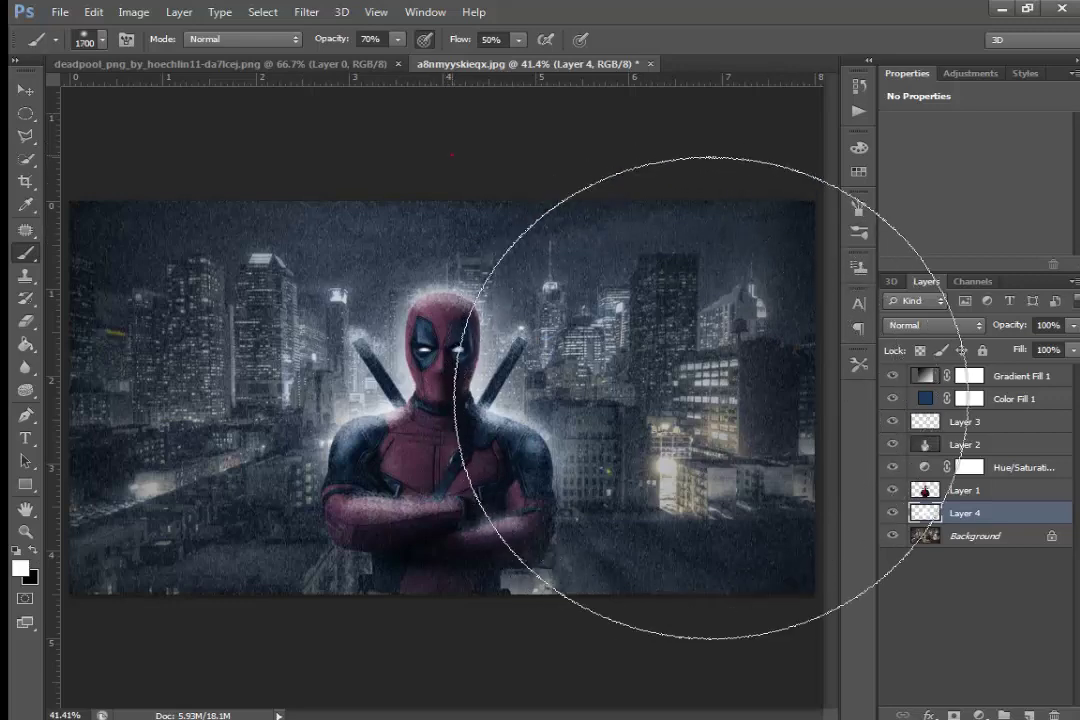
{"action": "left_click", "coordinate": [452, 203]}
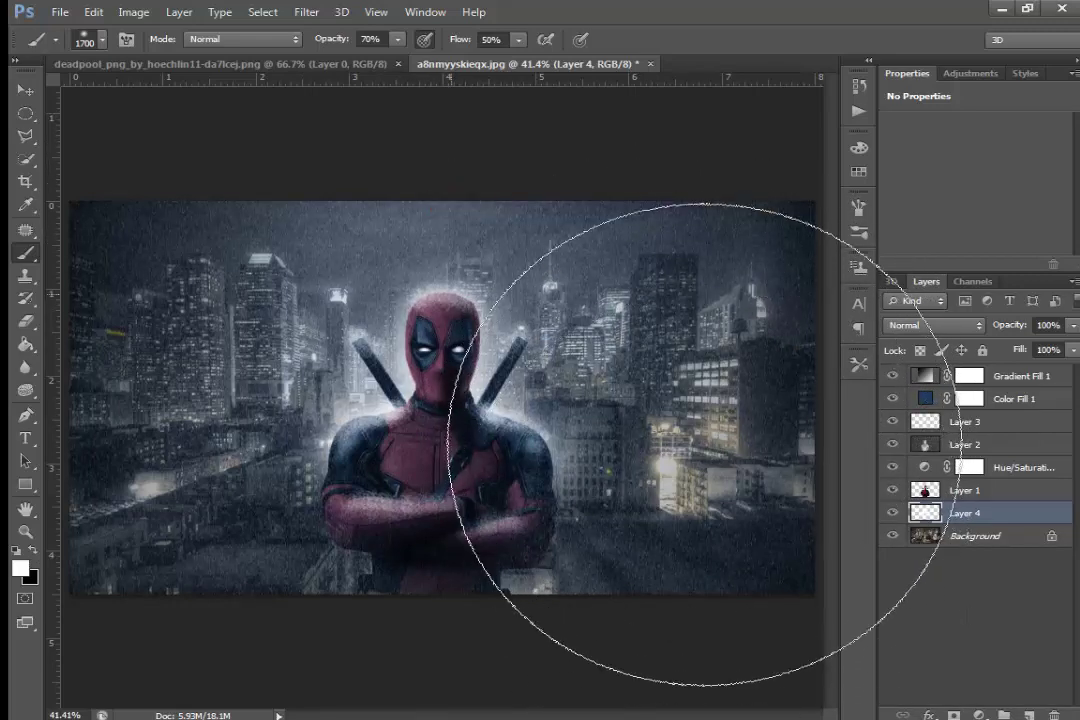
{"action": "left_click", "coordinate": [441, 183]}
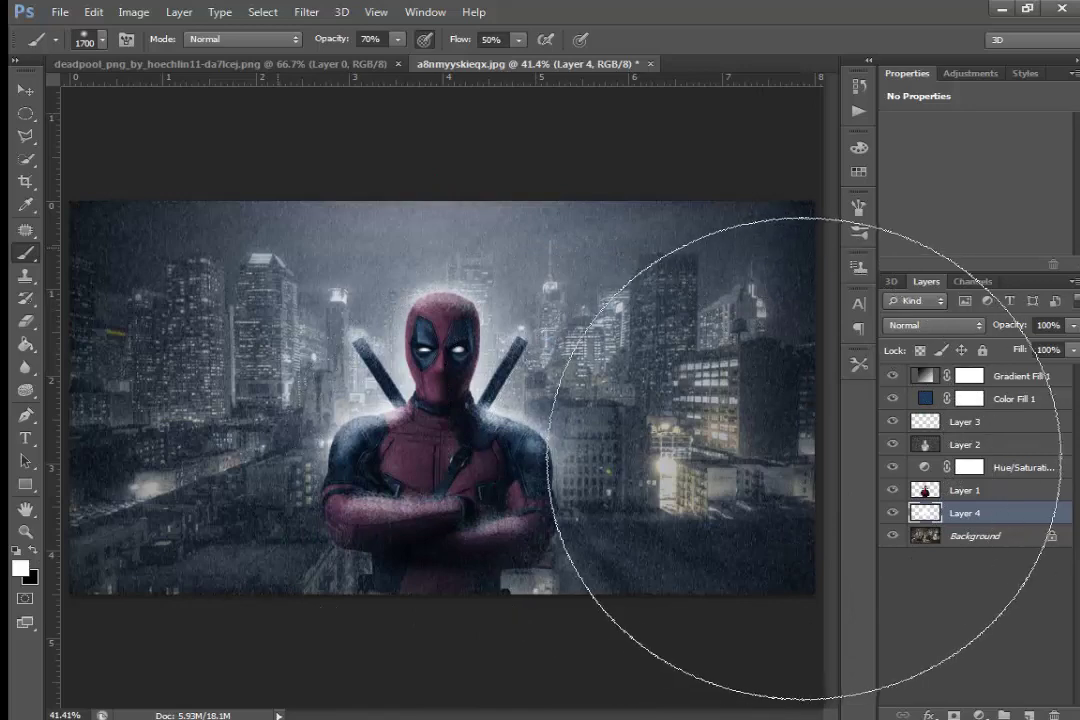
{"action": "left_click", "coordinate": [25, 88]}
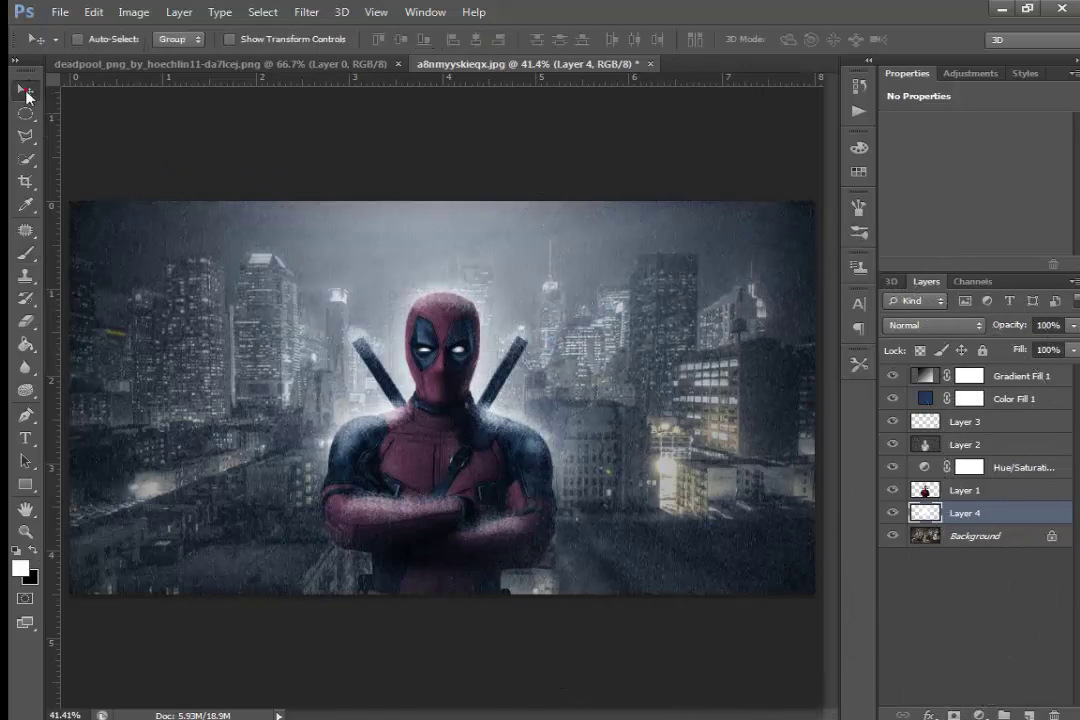
- Try Layer 4 at 84% opacity and preview the Soft Light and Overlay blend modes
{"action": "left_click", "coordinate": [1073, 325]}
{"action": "left_click_drag", "start_coordinate": [1074, 345], "coordinate": [1035, 348]}
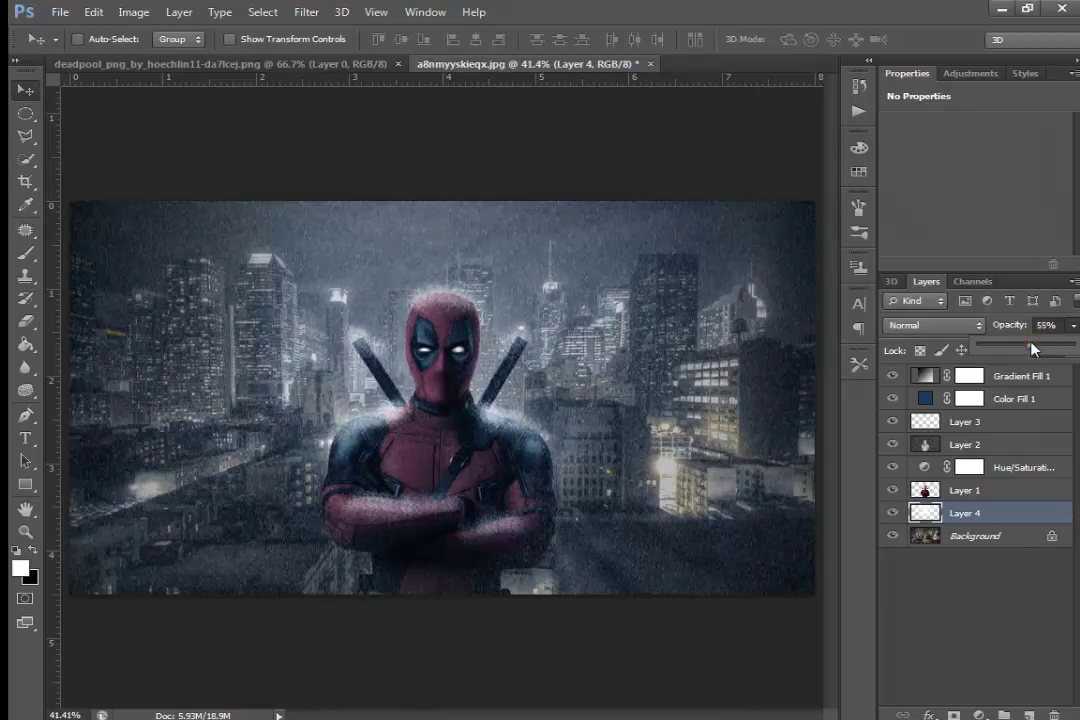
{"action": "left_click_drag", "start_coordinate": [1044, 348], "coordinate": [1061, 349]}
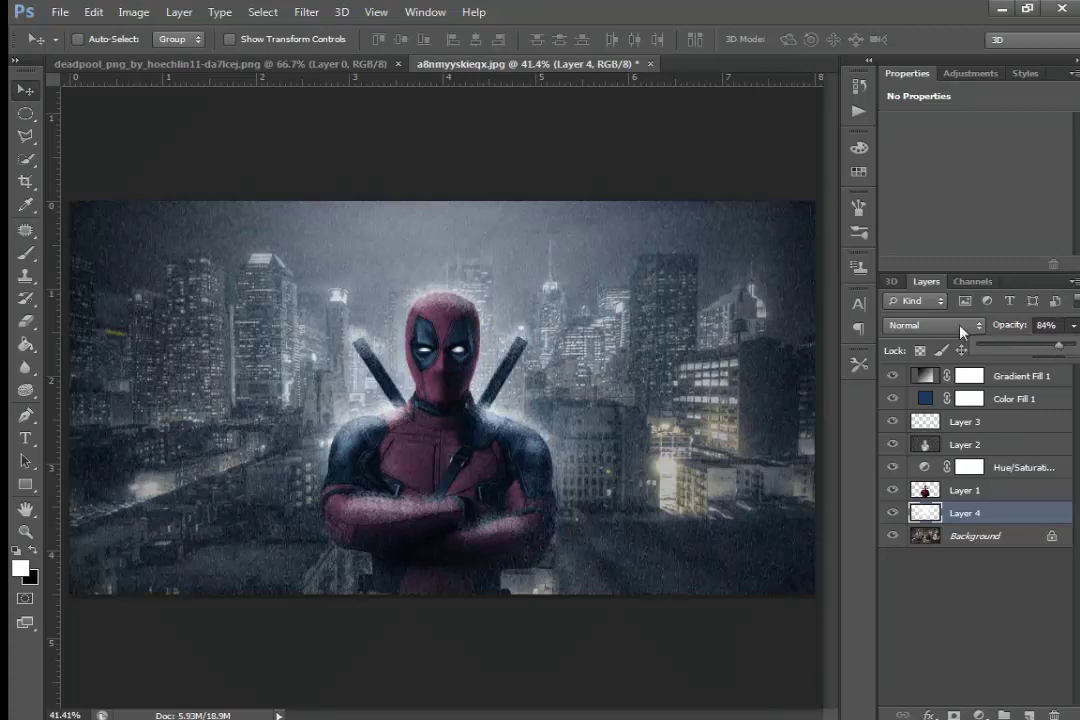
{"action": "left_click", "coordinate": [960, 326]}
{"action": "left_click", "coordinate": [936, 233]}
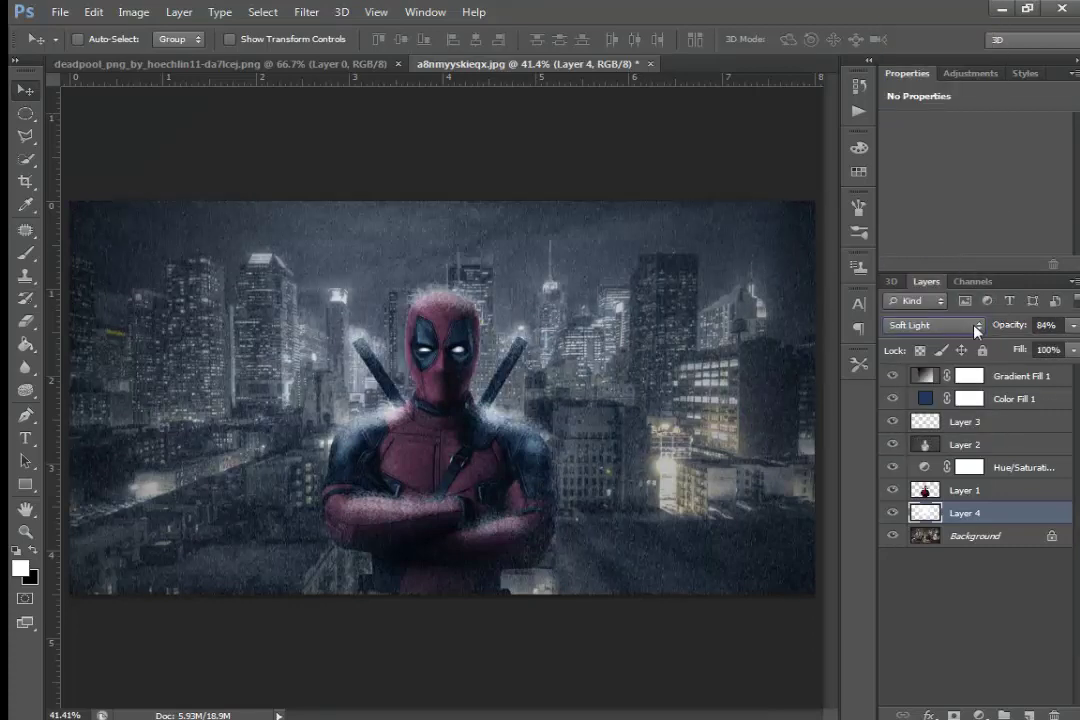
{"action": "left_click", "coordinate": [906, 323]}
{"action": "left_click", "coordinate": [938, 220]}
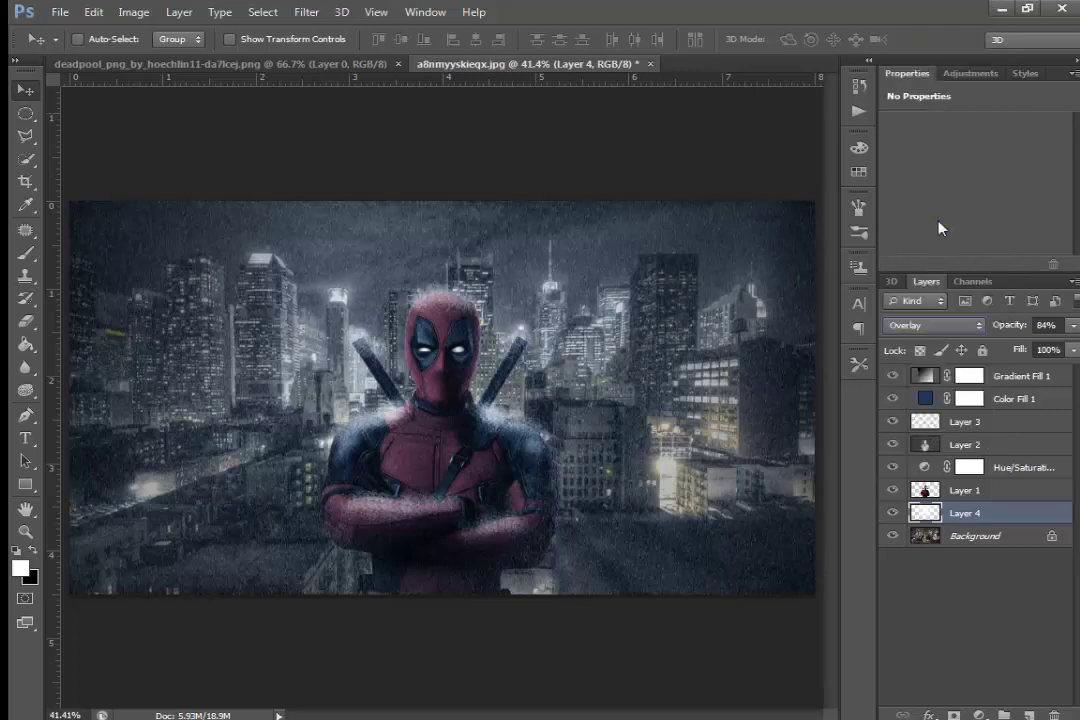
- Set the glow layer to Screen mode at 49% opacity
{"action": "left_click", "coordinate": [950, 326]}
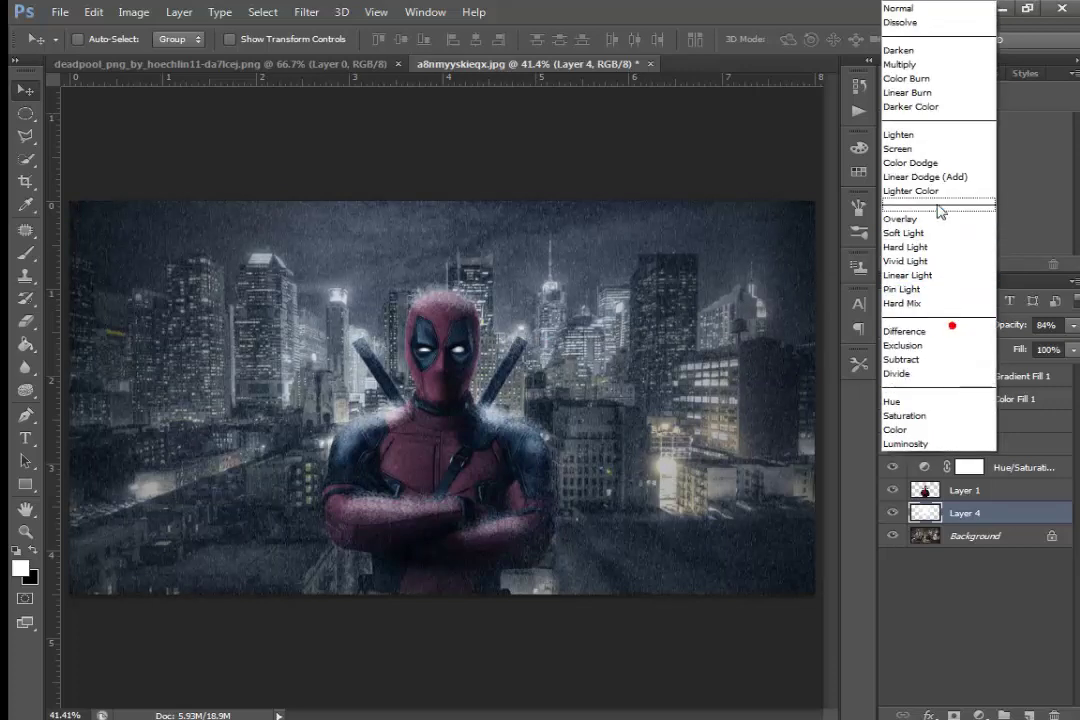
{"action": "left_click", "coordinate": [936, 149]}
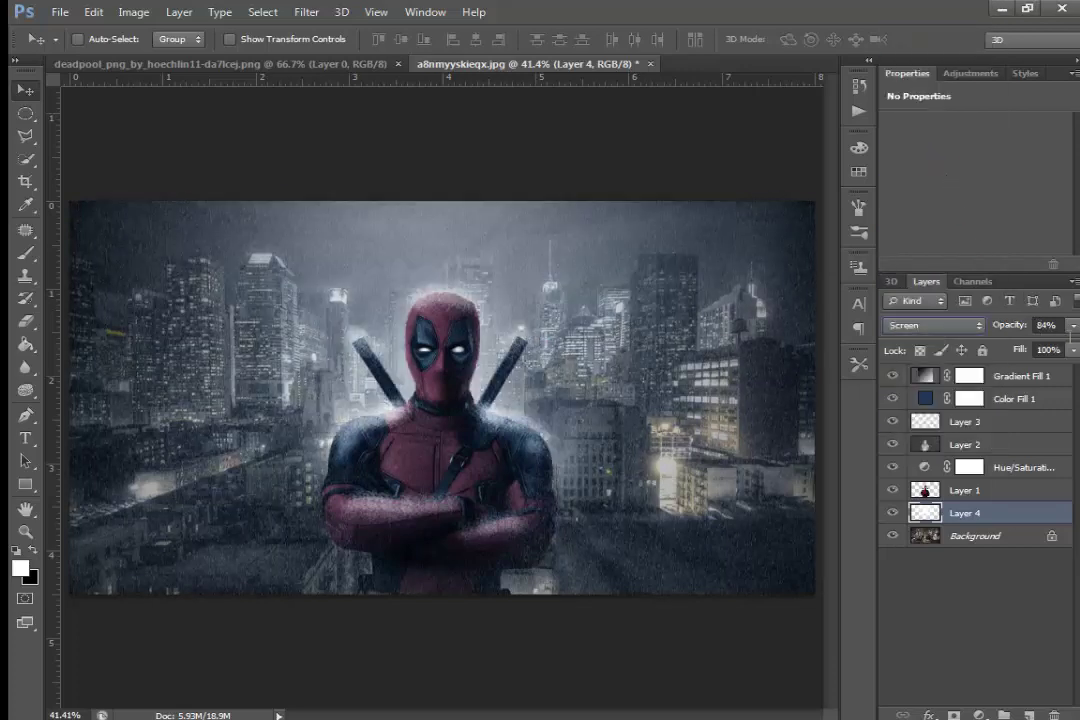
{"action": "left_click_drag", "start_coordinate": [1062, 327], "coordinate": [1036, 347]}
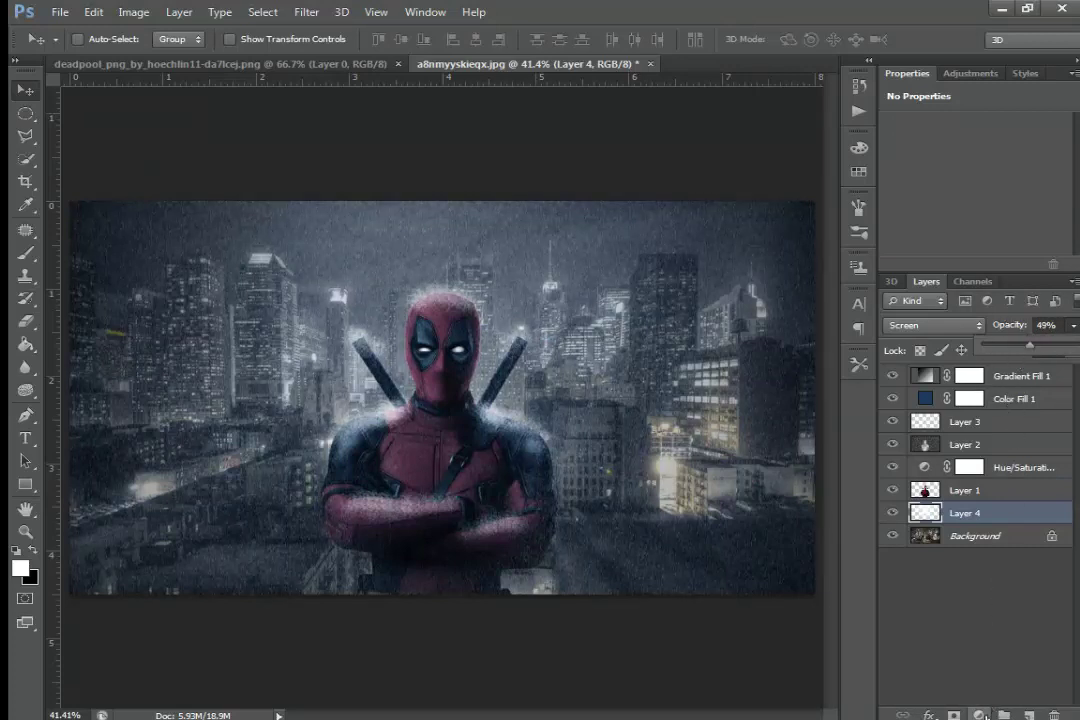
{"action": "left_click", "coordinate": [982, 612]}
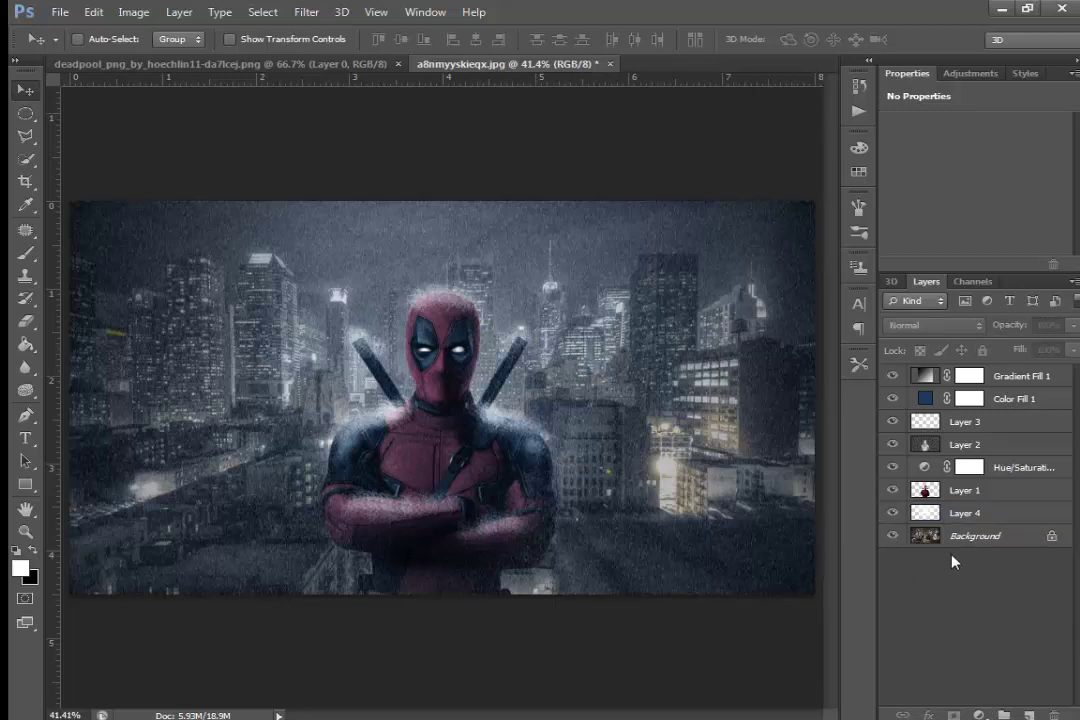
- Add Curves 1, moving the black input slider right and lifting a midtone point on the curve
{"action": "left_click", "coordinate": [985, 714]}
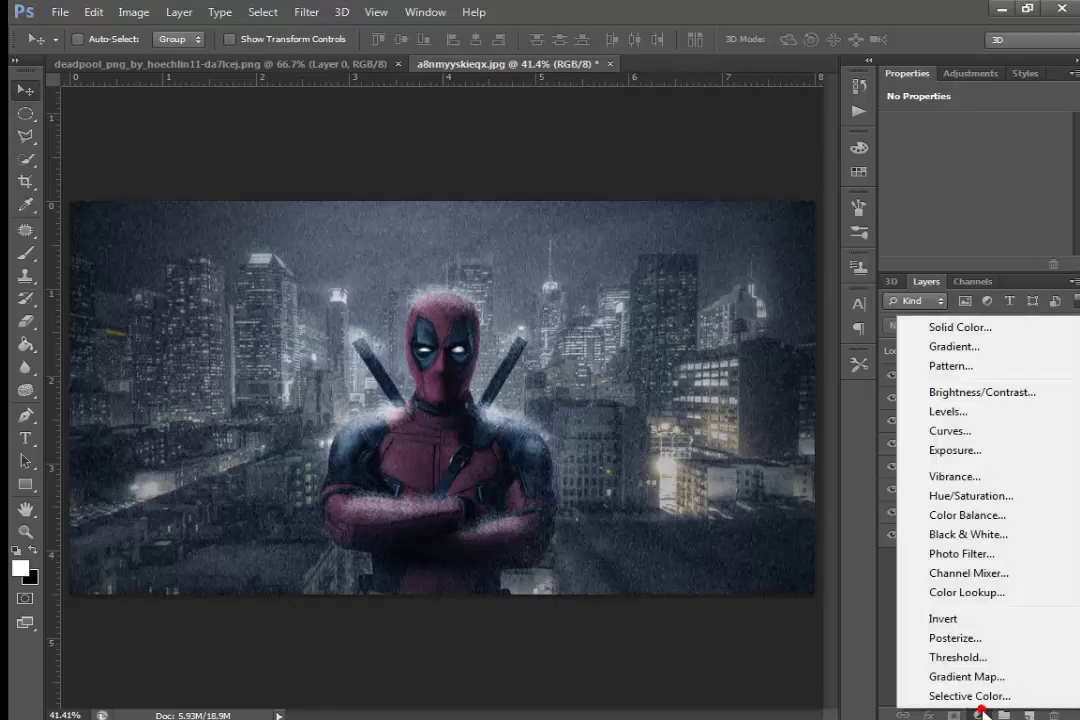
{"action": "left_click", "coordinate": [988, 438]}
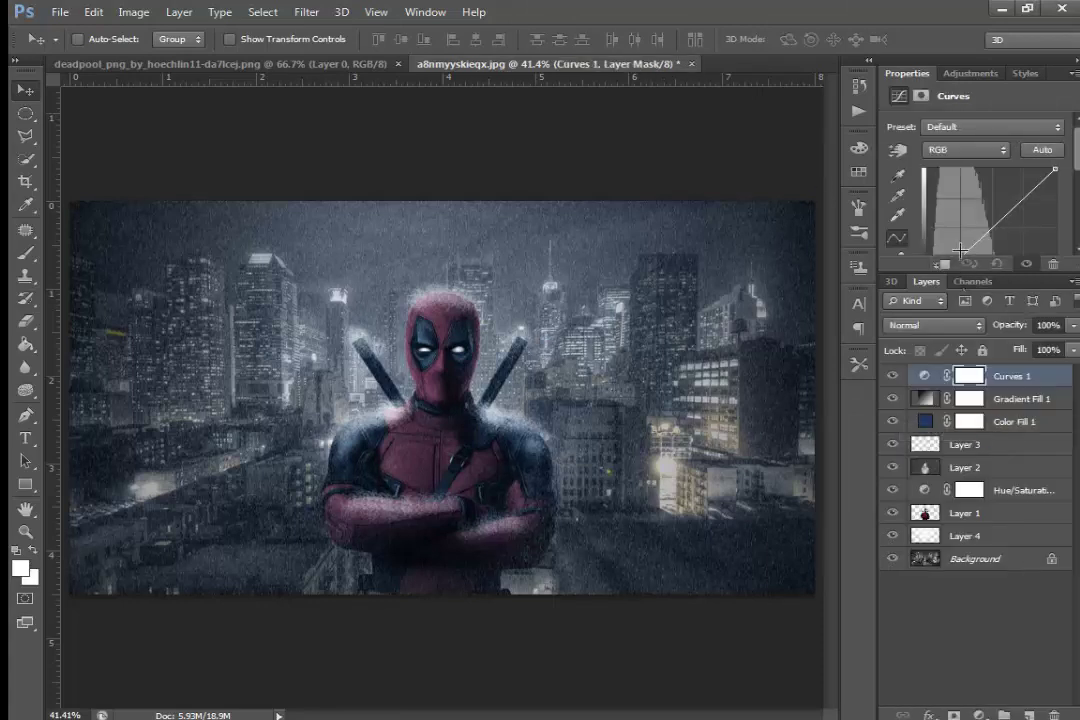
{"action": "scroll", "coordinate": [943, 220], "scroll_direction": "down", "scroll_amount": 2}
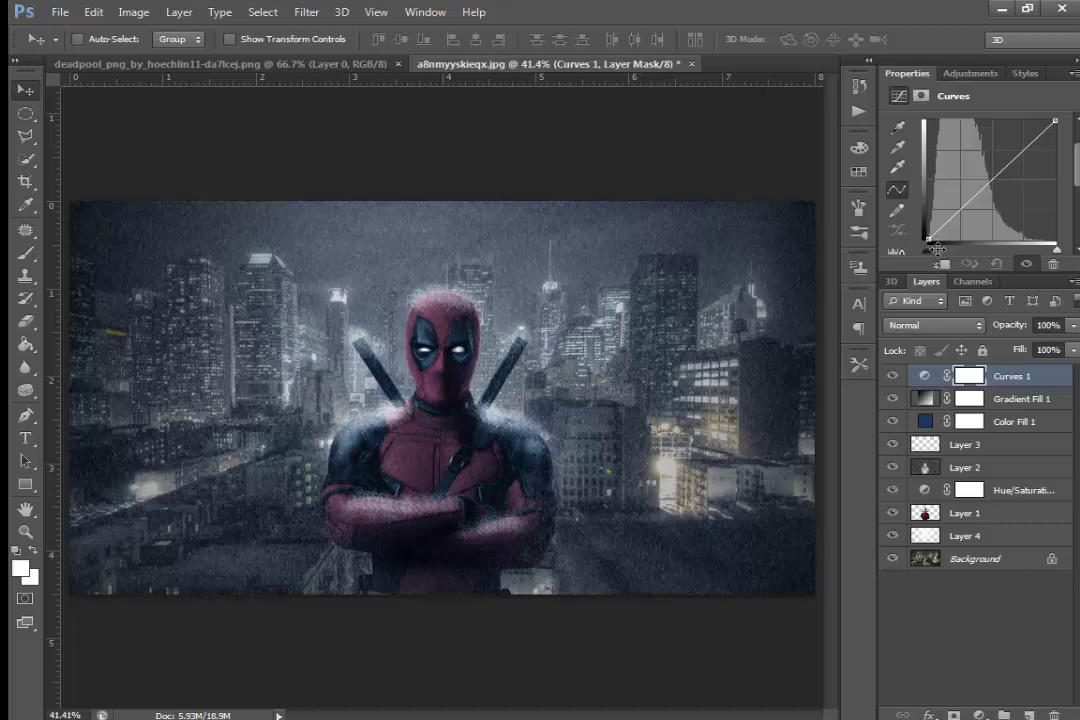
{"action": "left_click_drag", "start_coordinate": [938, 253], "coordinate": [945, 261]}
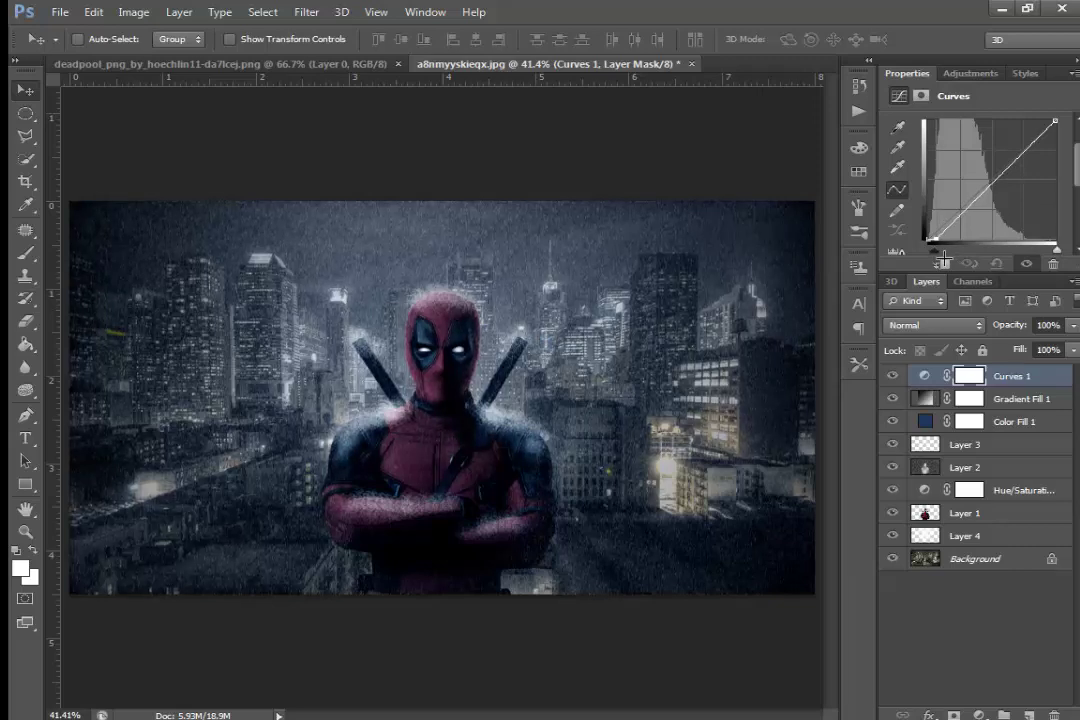
{"action": "left_click_drag", "start_coordinate": [991, 182], "coordinate": [992, 178]}
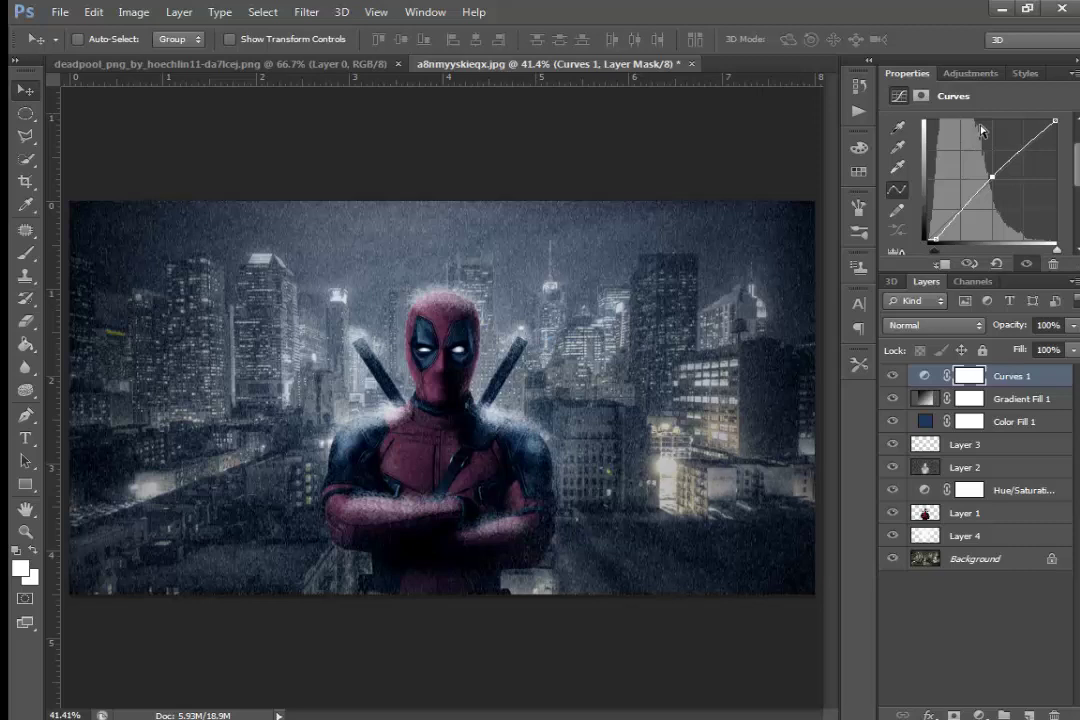
{"action": "left_click", "coordinate": [972, 74]}
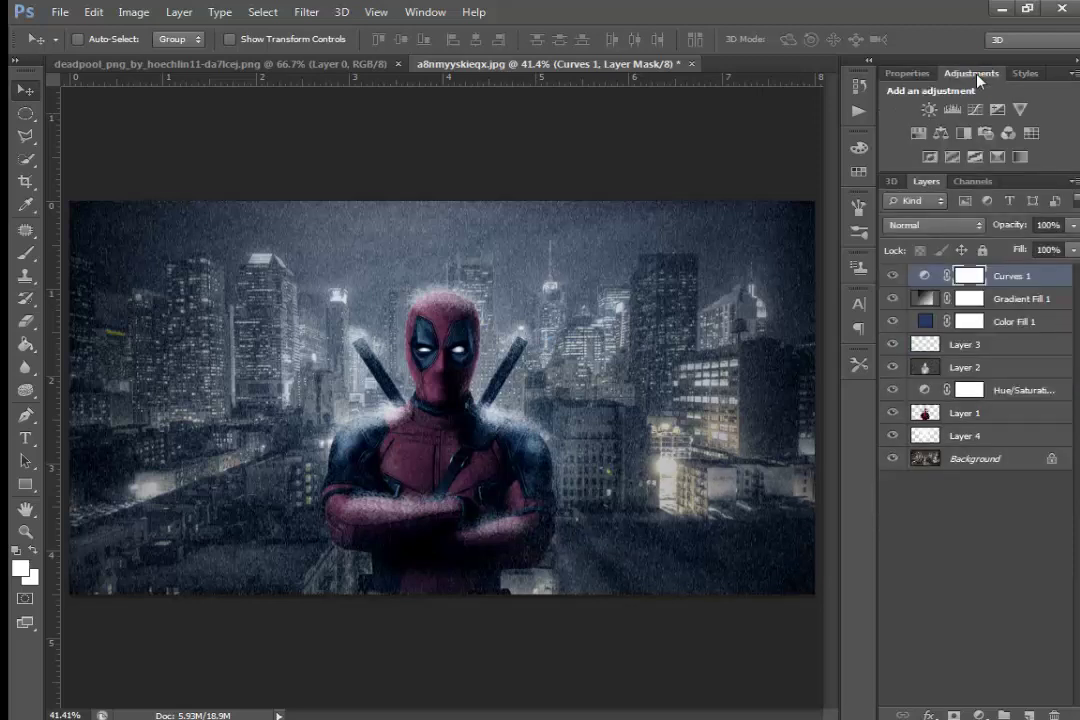
- Add Brightness/Contrast 1 set to brightness 12 and contrast 24, then deselect it
{"action": "left_click", "coordinate": [929, 110]}
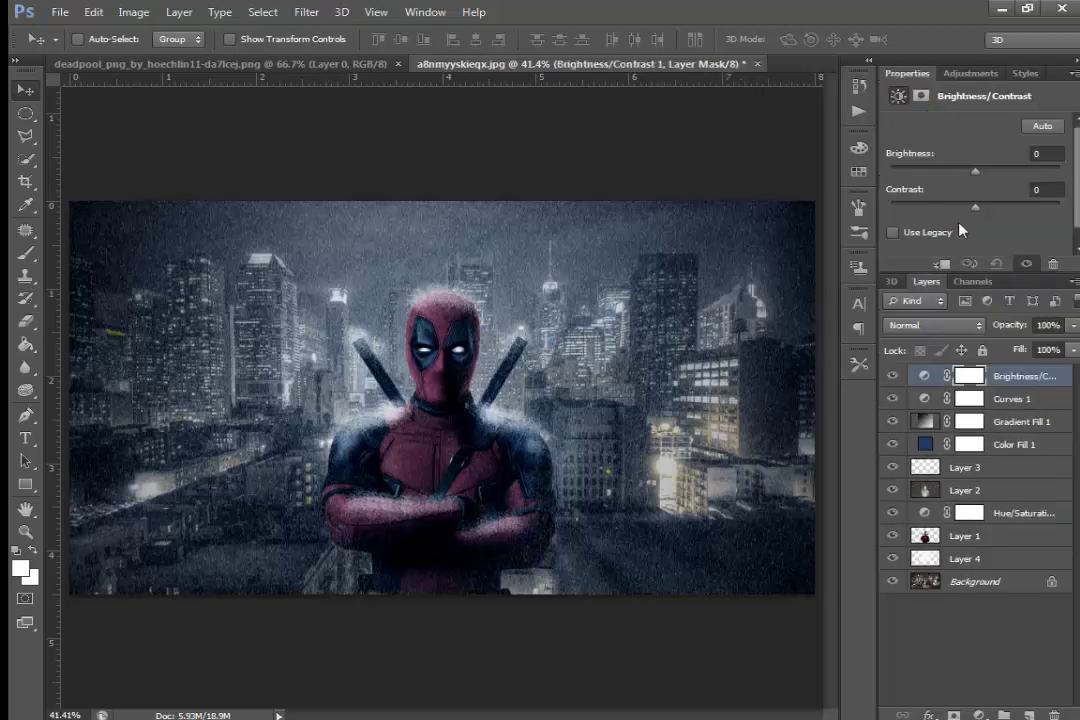
{"action": "mouse_move", "coordinate": [976, 207]}
{"action": "left_mouse_down"}
{"action": "mouse_move", "coordinate": [967, 174]}
{"action": "mouse_move", "coordinate": [993, 175]}
{"action": "mouse_move", "coordinate": [983, 176]}
{"action": "mouse_move", "coordinate": [997, 211]}
{"action": "left_mouse_up"}
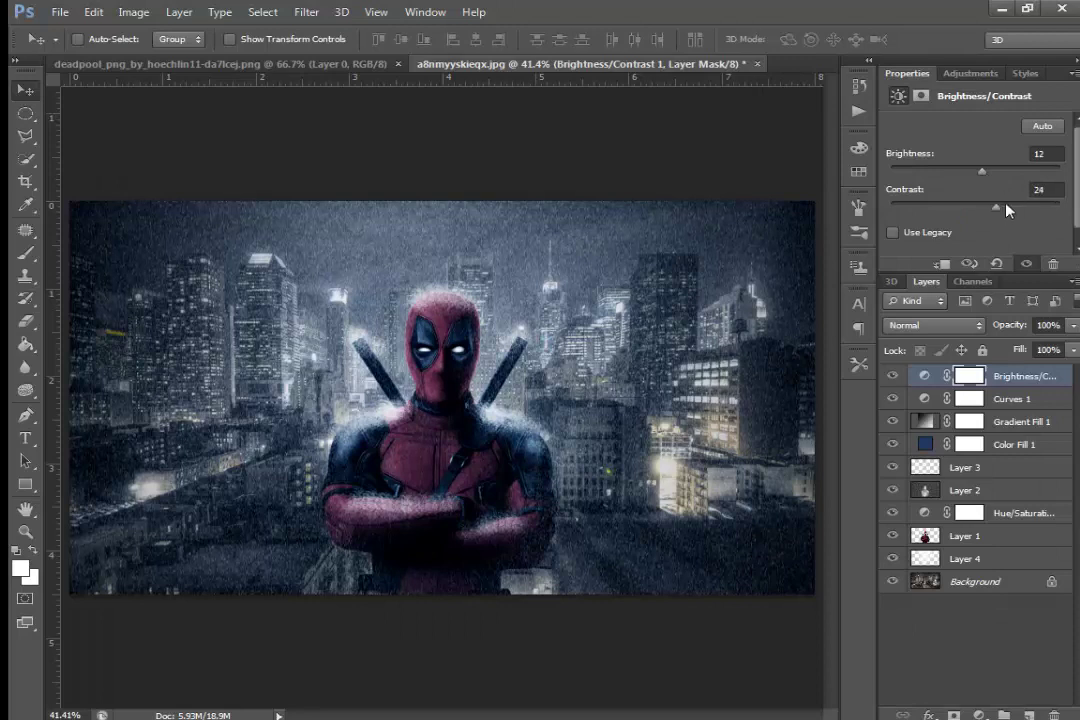
{"action": "left_click", "coordinate": [1014, 600]}
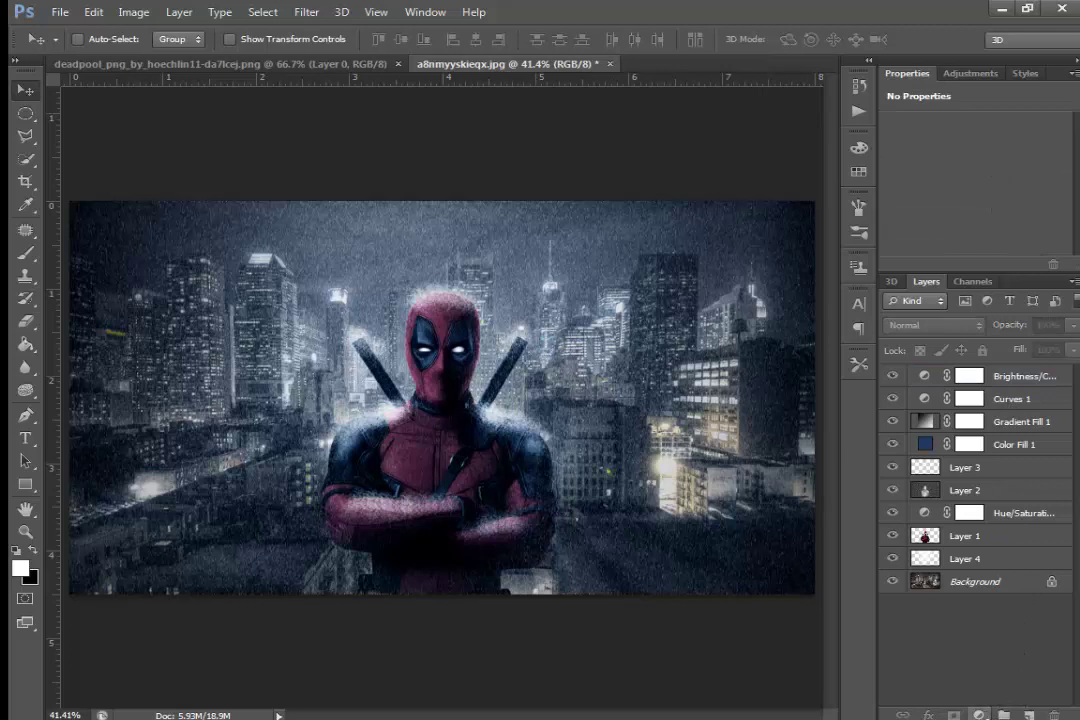
{"action": "left_click", "coordinate": [979, 715]}
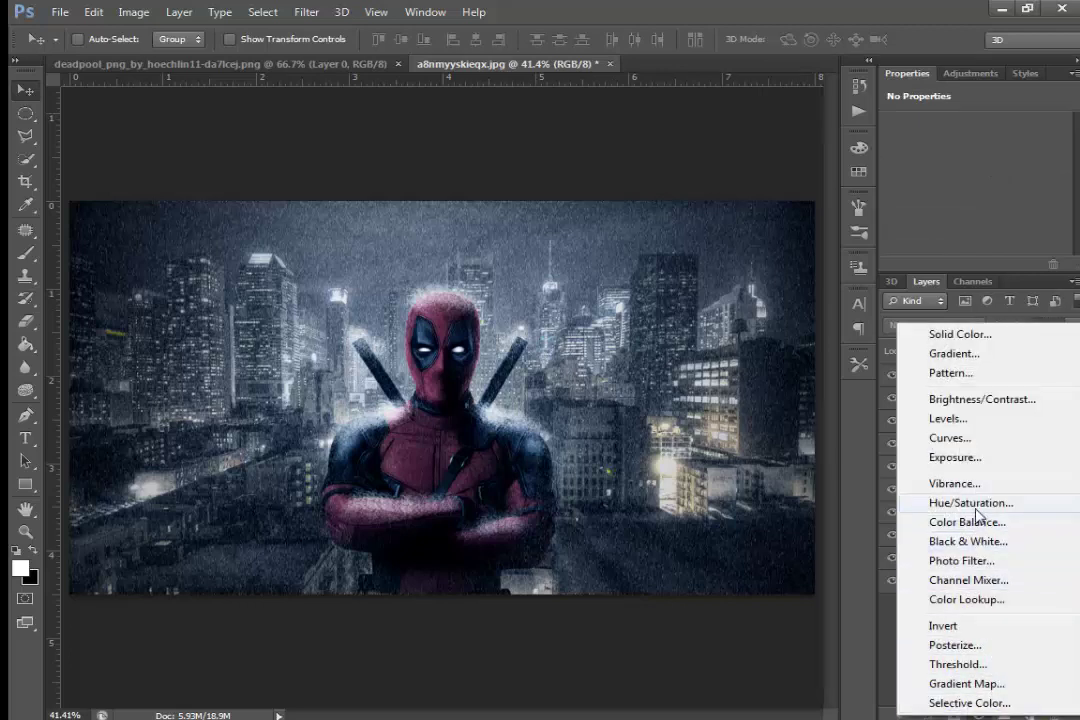
- Create Color Balance 1 with midtones at Cyan–Red -7, Magenta–Green +21 and Yellow–Blue +28
{"action": "left_click", "coordinate": [1018, 521]}
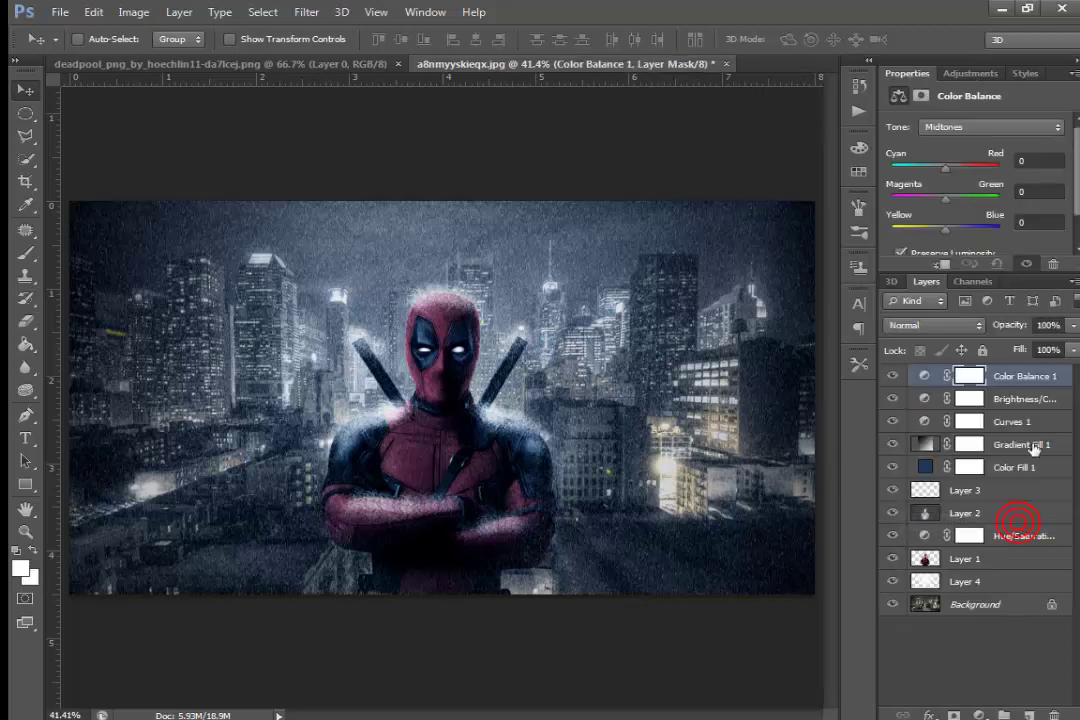
{"action": "mouse_move", "coordinate": [951, 231]}
{"action": "left_mouse_down"}
{"action": "mouse_move", "coordinate": [943, 207]}
{"action": "mouse_move", "coordinate": [955, 205]}
{"action": "left_mouse_up"}
{"action": "left_click_drag", "start_coordinate": [955, 228], "coordinate": [961, 231]}
{"action": "left_click_drag", "start_coordinate": [945, 167], "coordinate": [943, 178]}
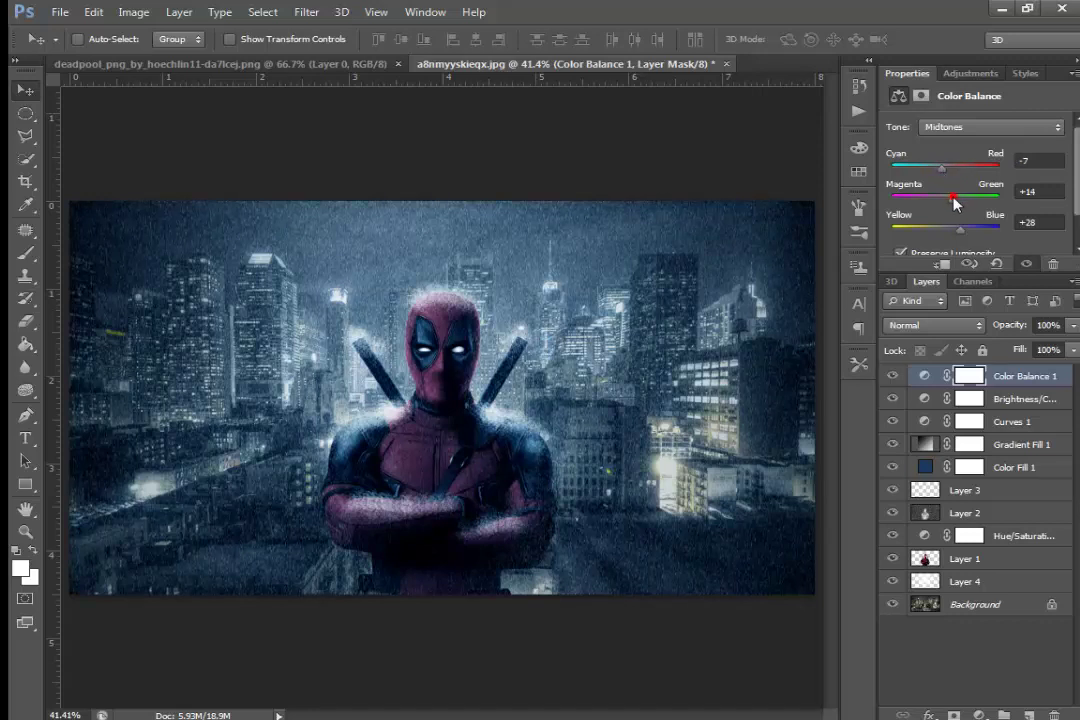
{"action": "left_click_drag", "start_coordinate": [955, 197], "coordinate": [956, 203]}
{"action": "left_click", "coordinate": [897, 606]}
{"action": "left_click", "coordinate": [897, 606]}
{"action": "left_click", "coordinate": [897, 606]}
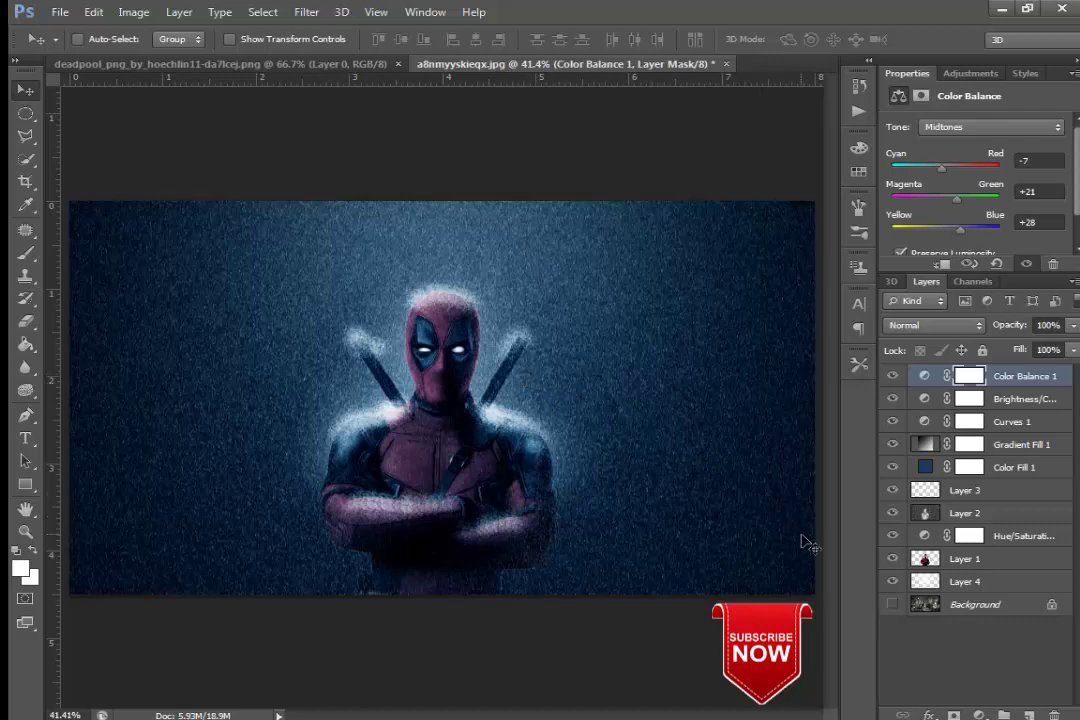
{"action": "left_click", "coordinate": [893, 605]}
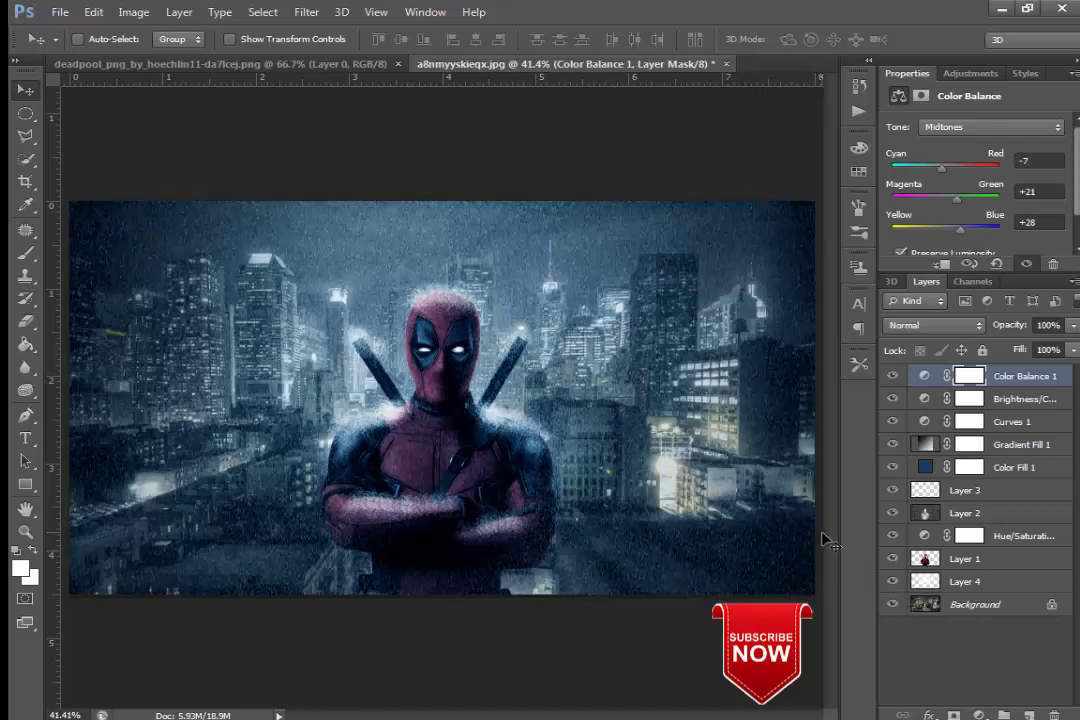